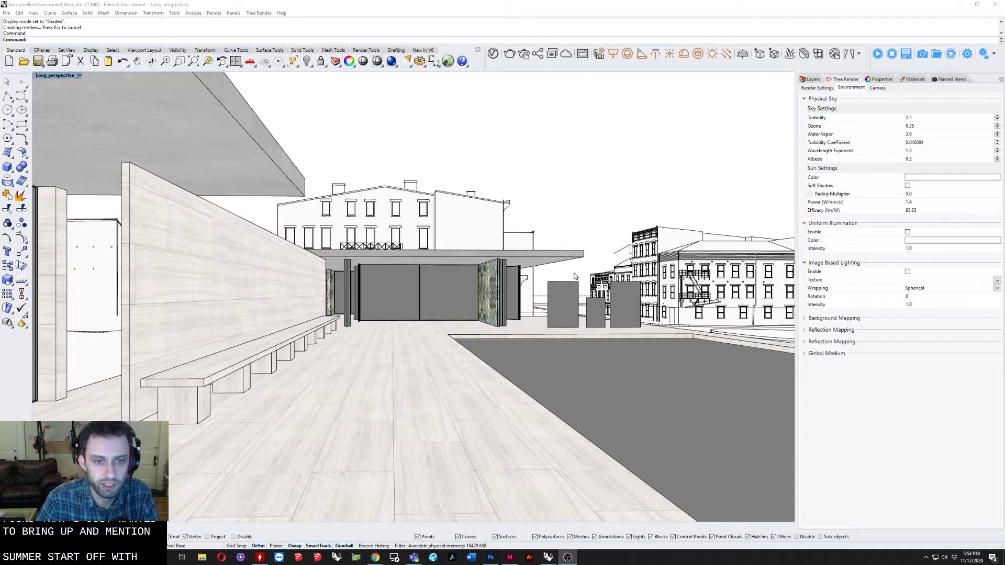
Select the largest of the three glass test panes on the terrace and zoom in on it
{"action": "left_click", "coordinate": [544, 286]}
{"action": "scroll", "coordinate": [645, 333], "scroll_direction": "up", "scroll_amount": 5}
{"action": "right_click_drag", "start_coordinate": [644, 320], "coordinate": [565, 325]}
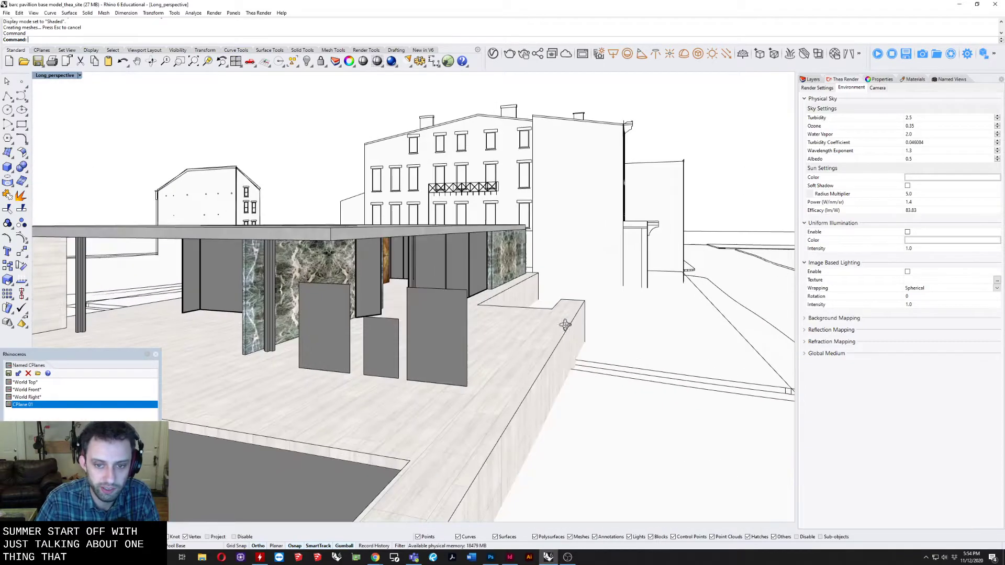
{"action": "left_click", "coordinate": [464, 374]}
{"action": "type", "text": "zs"}
{"action": "key", "text": "Return"}
{"action": "right_click_drag", "start_coordinate": [465, 366], "coordinate": [316, 345]}
{"action": "scroll", "coordinate": [276, 361], "scroll_direction": "down", "scroll_amount": 4}
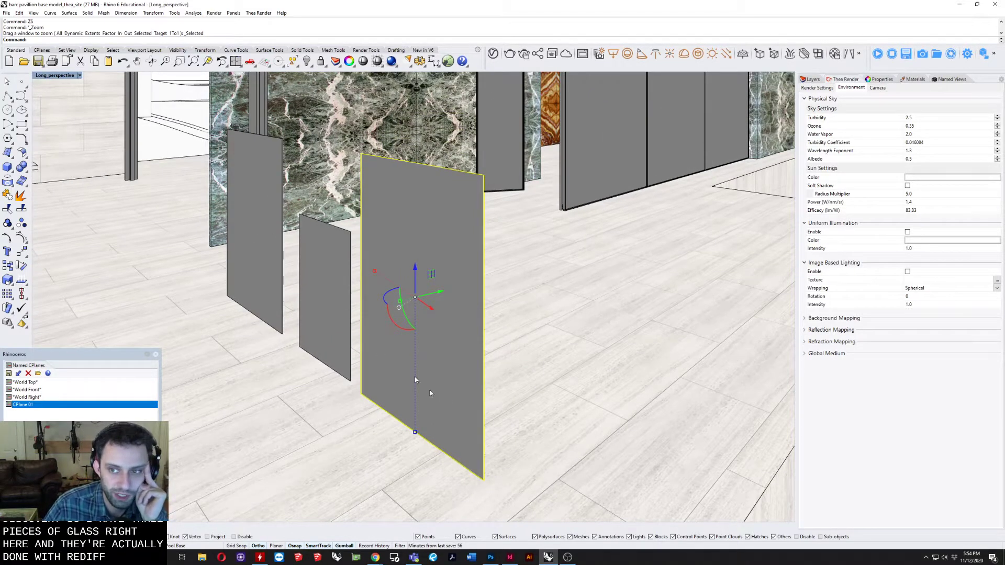
Go through the three glass panes and inspect the object properties of the small middle one
{"action": "left_click", "coordinate": [248, 225]}
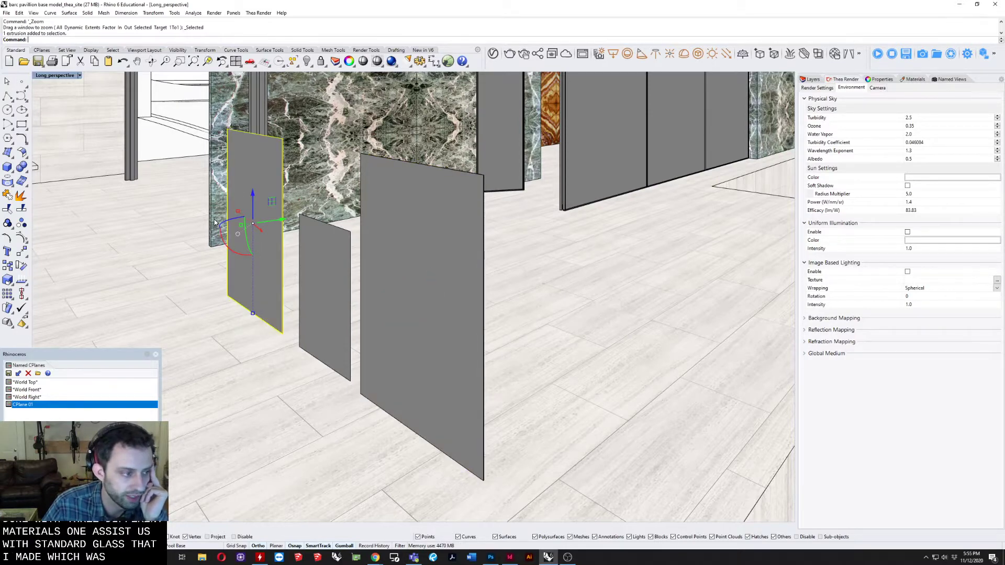
{"action": "left_click", "coordinate": [322, 268]}
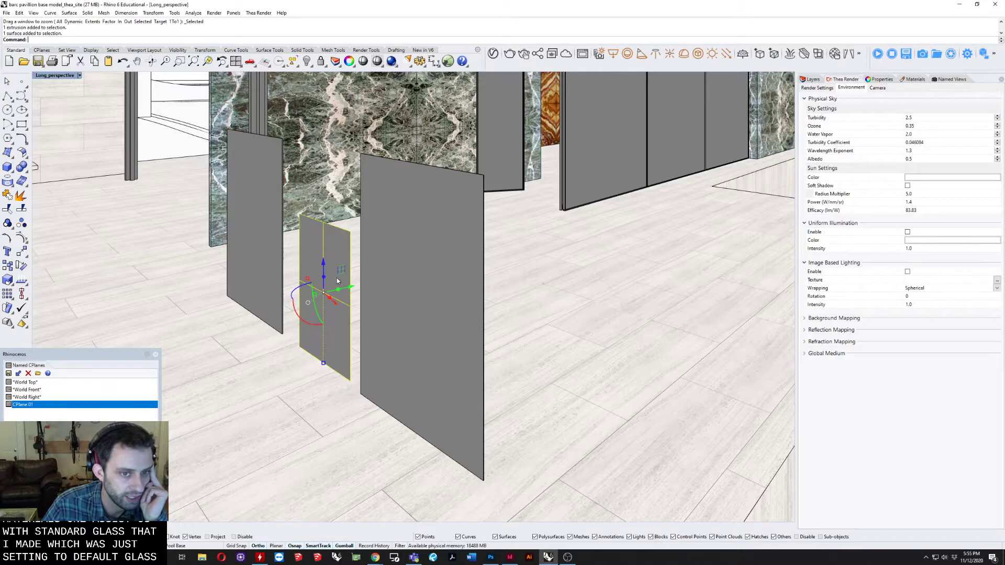
{"action": "left_click", "coordinate": [400, 296]}
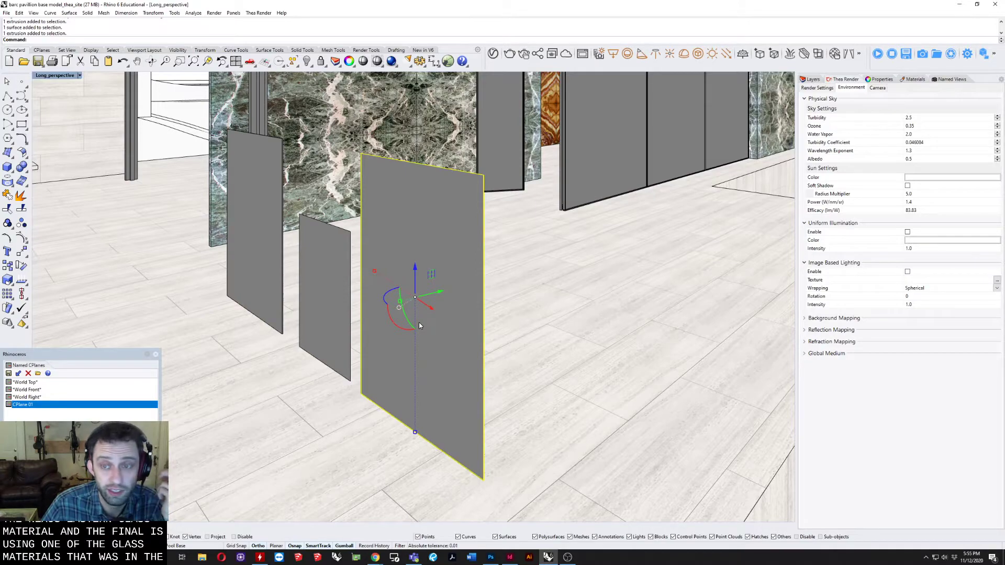
{"action": "right_click_drag", "start_coordinate": [426, 238], "coordinate": [450, 256]}
{"action": "scroll", "coordinate": [290, 251], "scroll_direction": "up", "scroll_amount": 7}
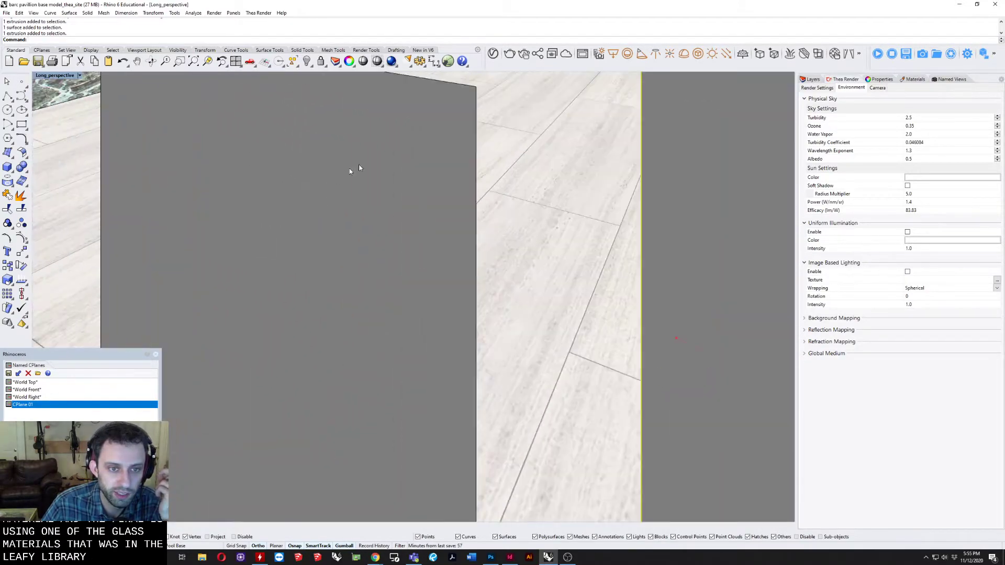
{"action": "left_click", "coordinate": [362, 183]}
{"action": "left_click", "coordinate": [810, 79]}
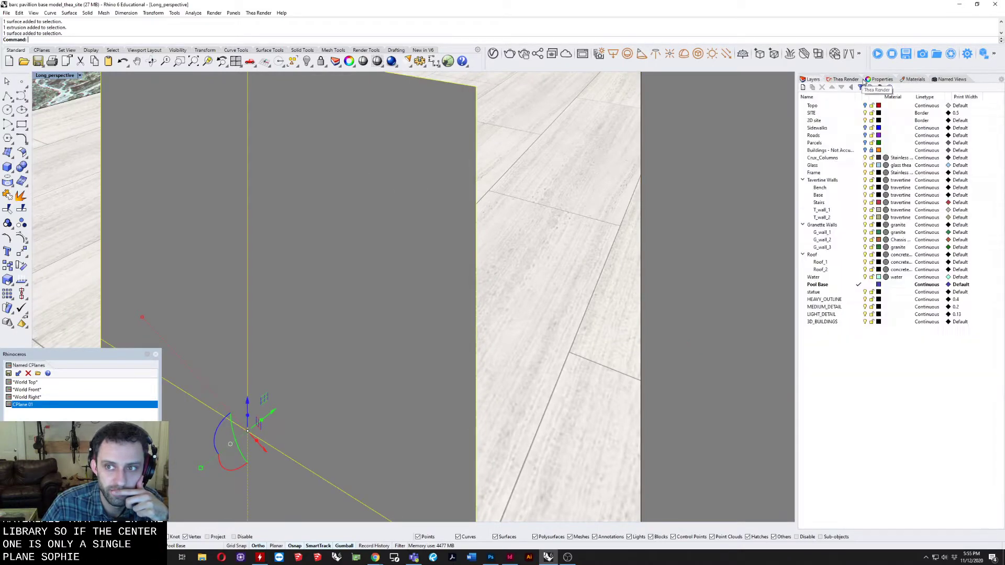
{"action": "left_click", "coordinate": [881, 79]}
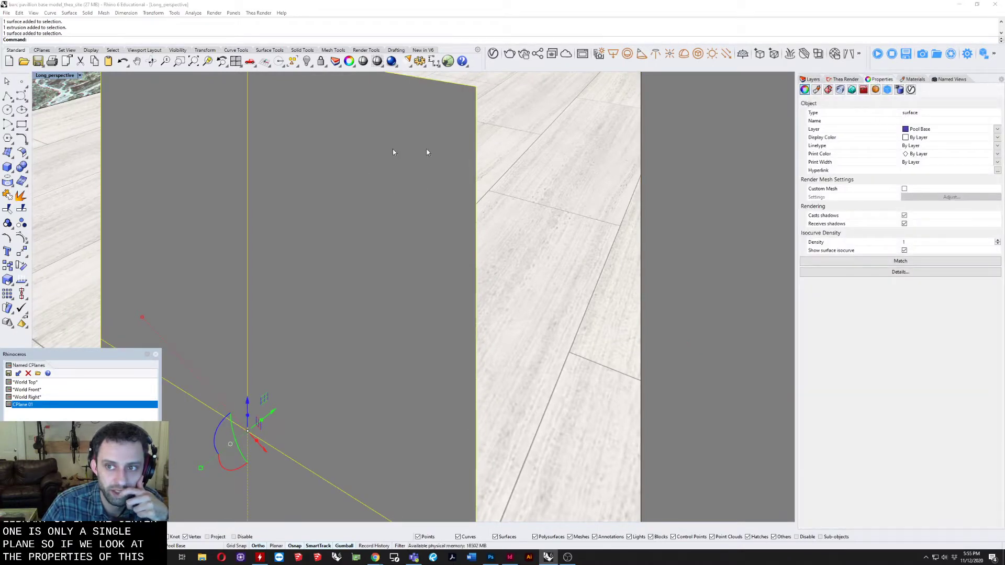
Select the largest glass pane and inspect its object type in the properties
{"action": "scroll", "coordinate": [347, 157], "scroll_direction": "down", "scroll_amount": 8}
{"action": "right_click_drag", "start_coordinate": [346, 165], "coordinate": [346, 194]}
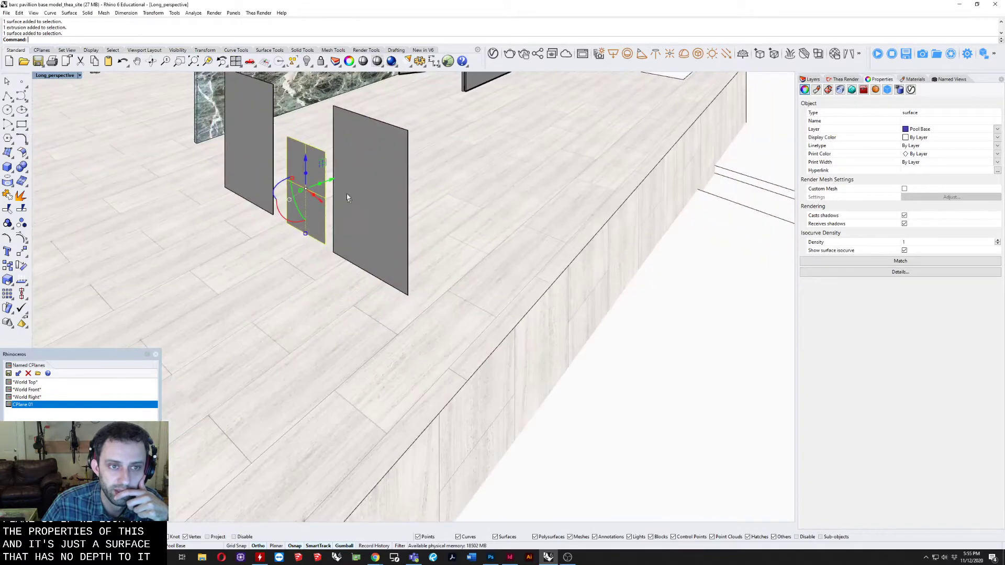
{"action": "left_click", "coordinate": [346, 197]}
{"action": "scroll", "coordinate": [324, 149], "scroll_direction": "up", "scroll_amount": 6}
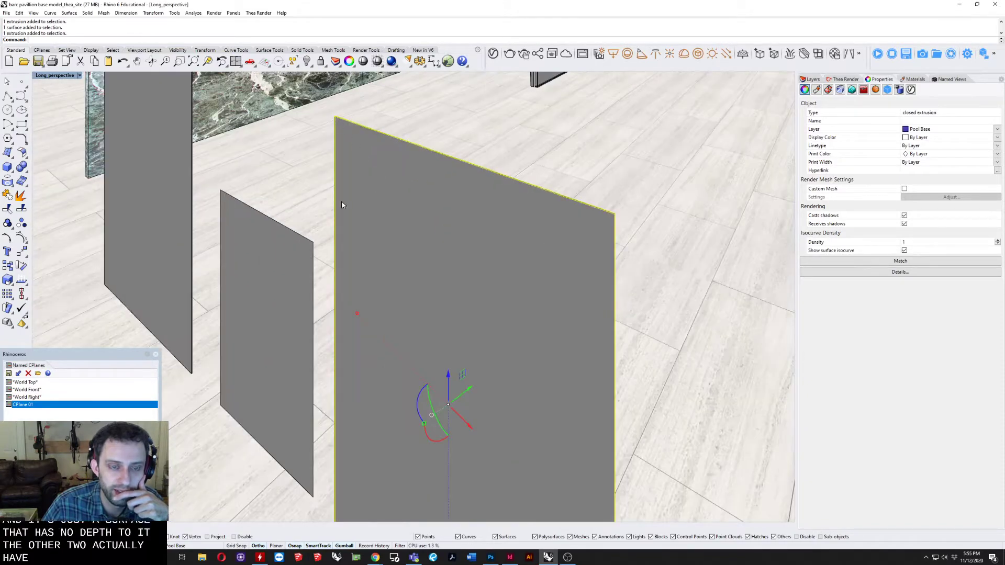
{"action": "scroll", "coordinate": [343, 203], "scroll_direction": "down", "scroll_amount": 5}
{"action": "right_click_drag", "start_coordinate": [355, 215], "coordinate": [393, 239], "text": "shift"}
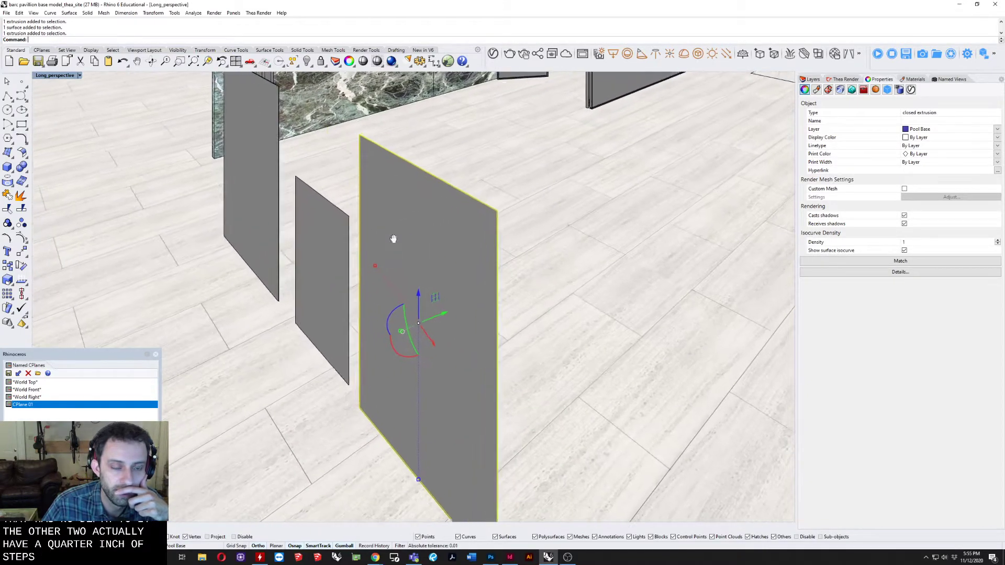
{"action": "scroll", "coordinate": [395, 237], "scroll_direction": "down", "scroll_amount": 4}
{"action": "scroll", "coordinate": [387, 241], "scroll_direction": "up", "scroll_amount": 3}
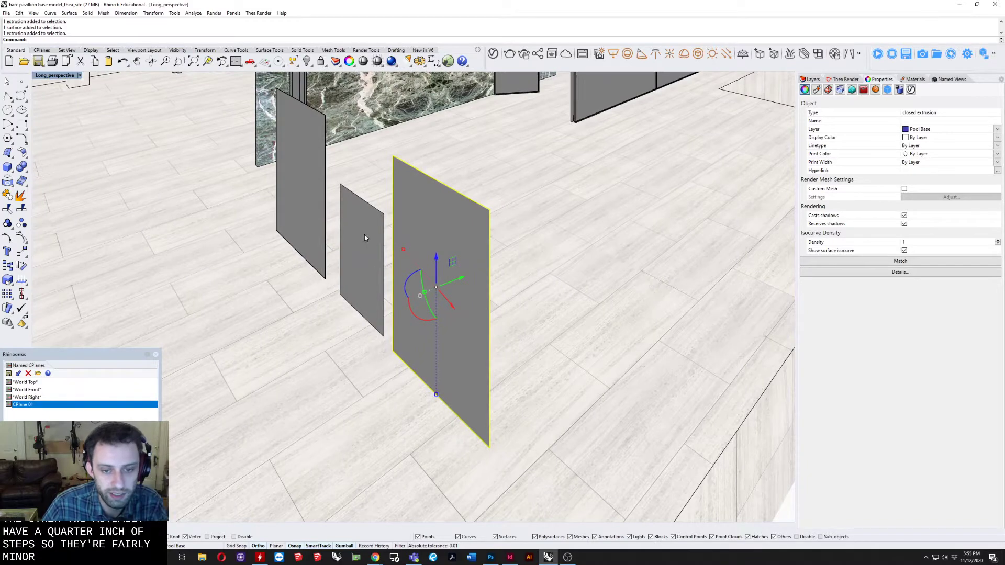
Switch the Long_perspective viewport to the Thea Render display mode with the three glass panes in view
{"action": "right_click_drag", "start_coordinate": [346, 242], "coordinate": [380, 312], "text": "shift"}
{"action": "scroll", "coordinate": [392, 299], "scroll_direction": "up", "scroll_amount": 3}
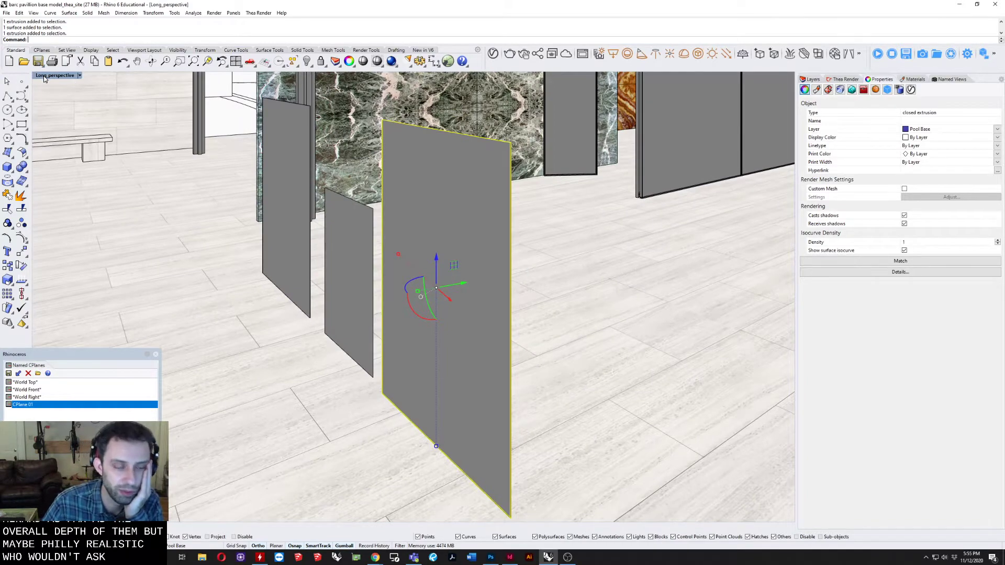
{"action": "left_click", "coordinate": [46, 77]}
{"action": "left_click", "coordinate": [59, 182]}
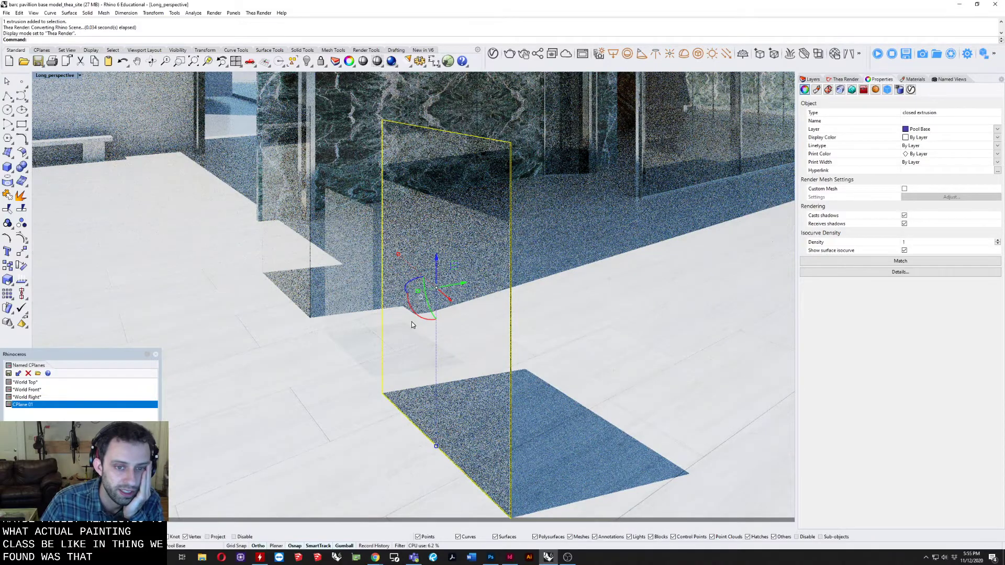
Examine the rendered shadows and transparency of the glass panes from several angles, including the single-surface middle pane
{"action": "scroll", "coordinate": [413, 372], "scroll_direction": "up", "scroll_amount": 5}
{"action": "right_click_drag", "start_coordinate": [396, 374], "coordinate": [404, 348]}
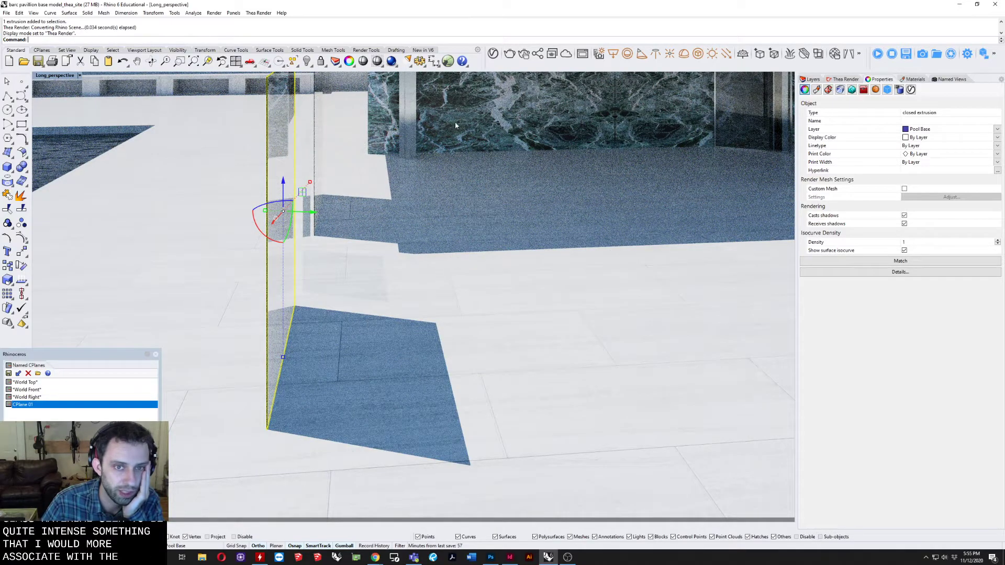
{"action": "right_click_drag", "start_coordinate": [429, 218], "coordinate": [457, 309]}
{"action": "scroll", "coordinate": [425, 250], "scroll_direction": "down", "scroll_amount": 5}
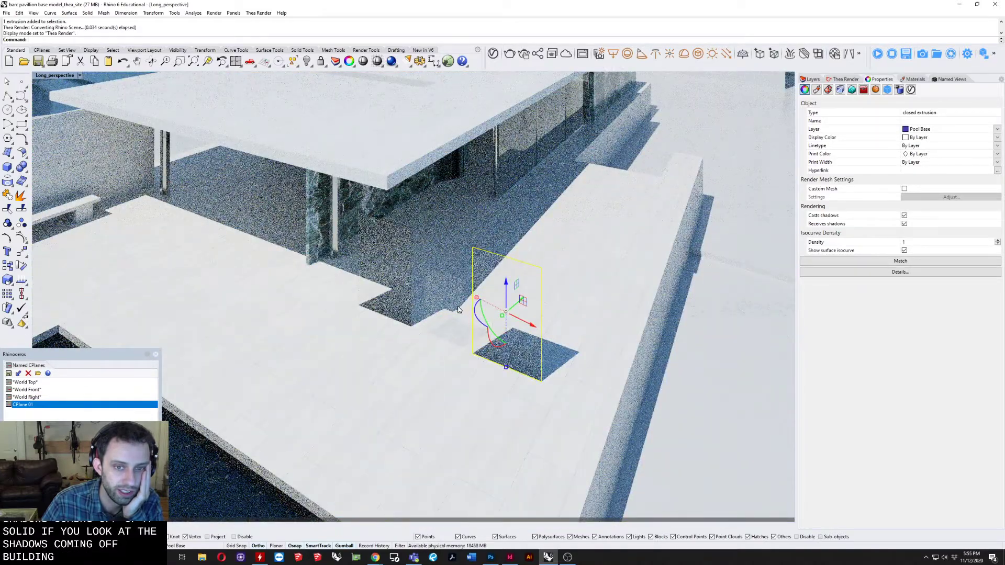
{"action": "scroll", "coordinate": [436, 308], "scroll_direction": "up", "scroll_amount": 3}
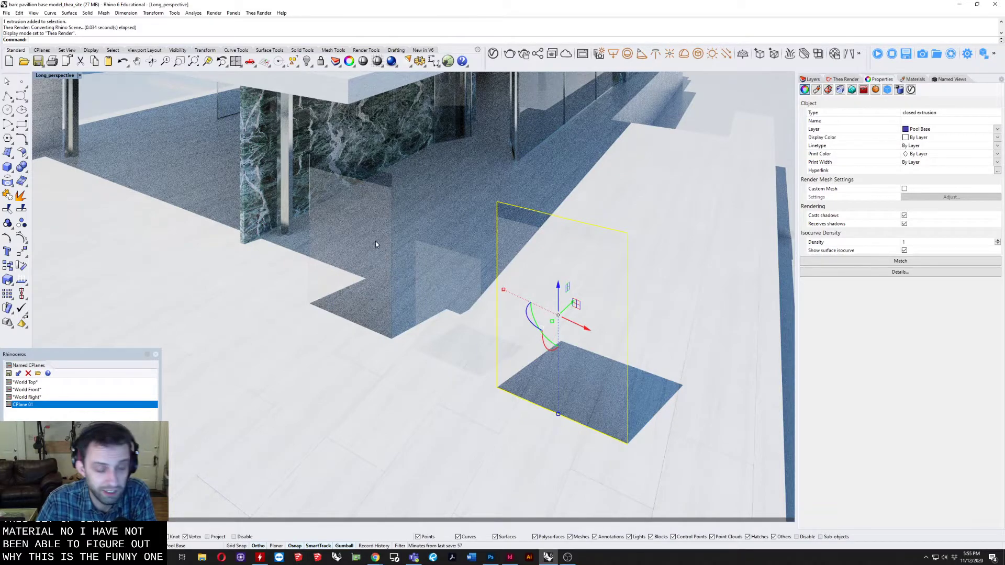
{"action": "right_click_drag", "start_coordinate": [393, 276], "coordinate": [359, 272]}
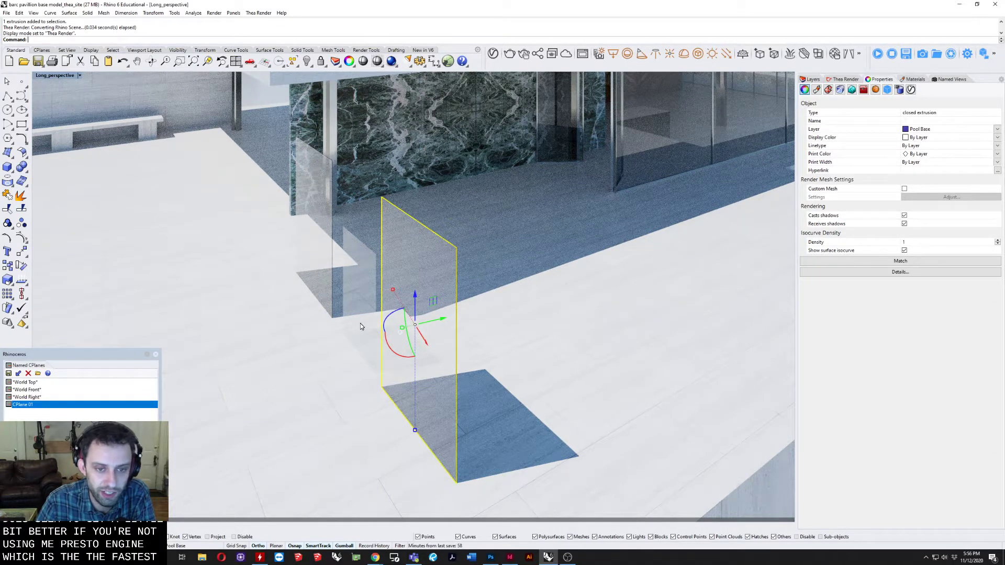
{"action": "left_click", "coordinate": [356, 283]}
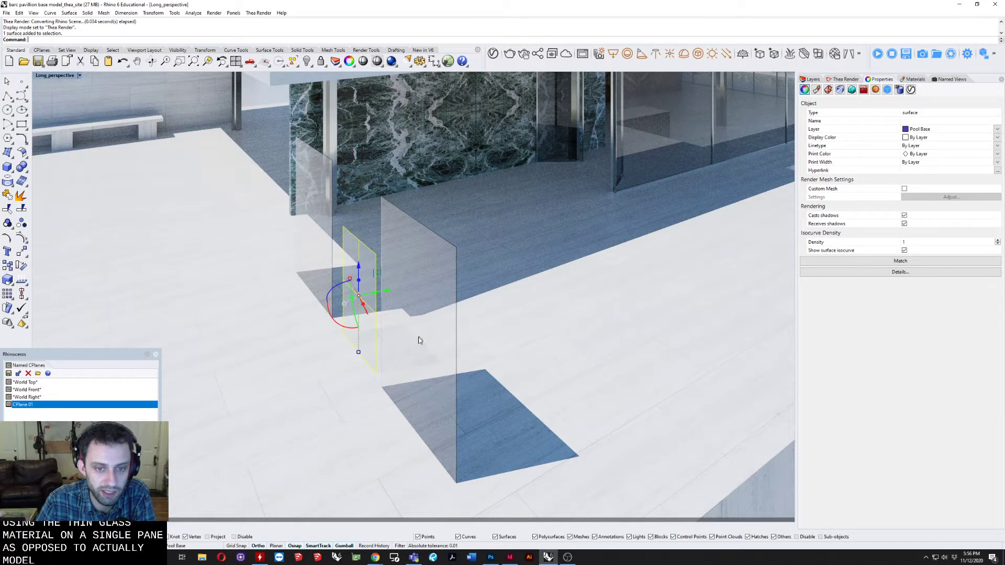
{"action": "key", "text": "Escape"}
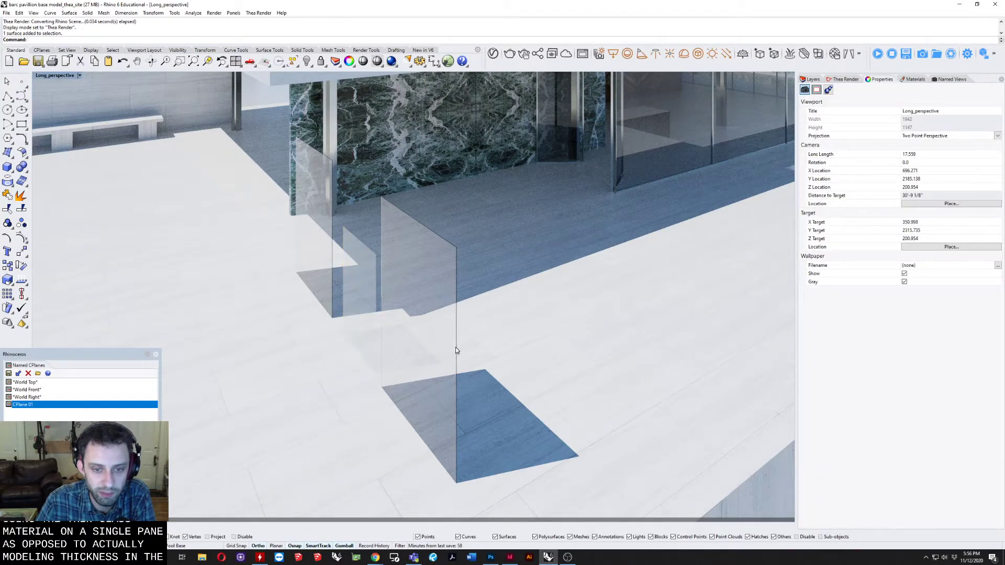
Examine the largest pane's shadow up close, bring up the Thea environment settings, and compare it with the middle pane
{"action": "left_click", "coordinate": [455, 349]}
{"action": "scroll", "coordinate": [462, 386], "scroll_direction": "up", "scroll_amount": 2}
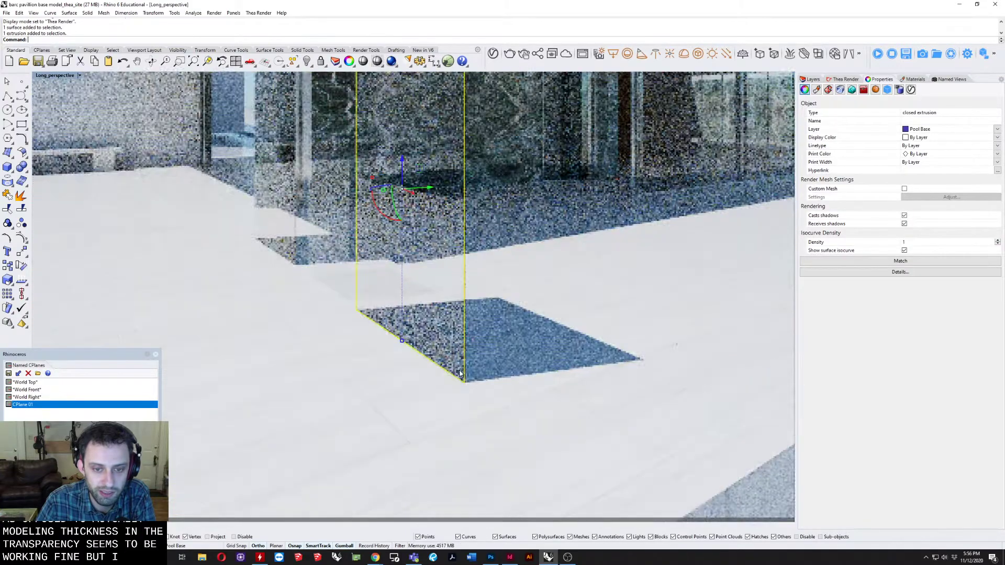
{"action": "scroll", "coordinate": [459, 374], "scroll_direction": "up", "scroll_amount": 3}
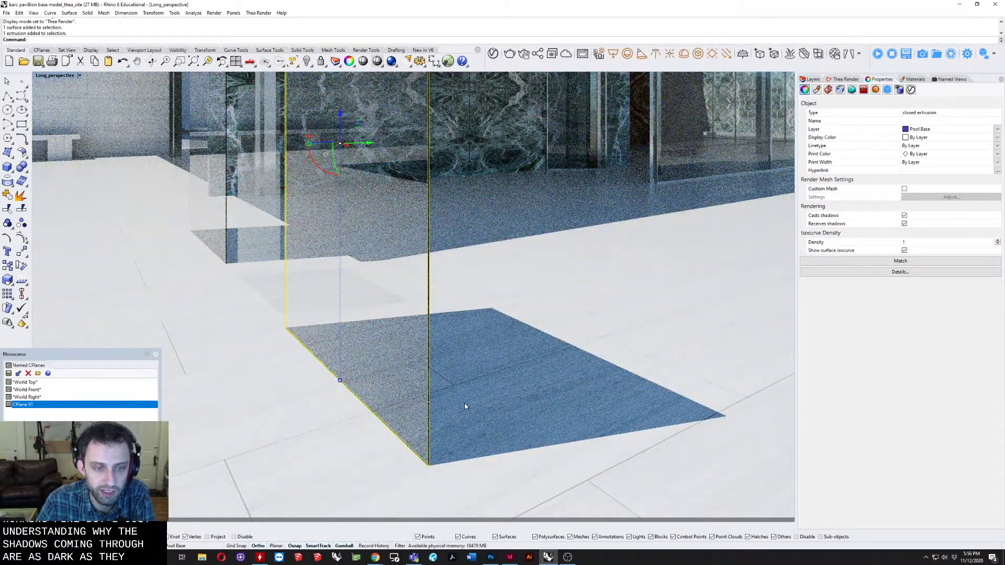
{"action": "left_click", "coordinate": [839, 80]}
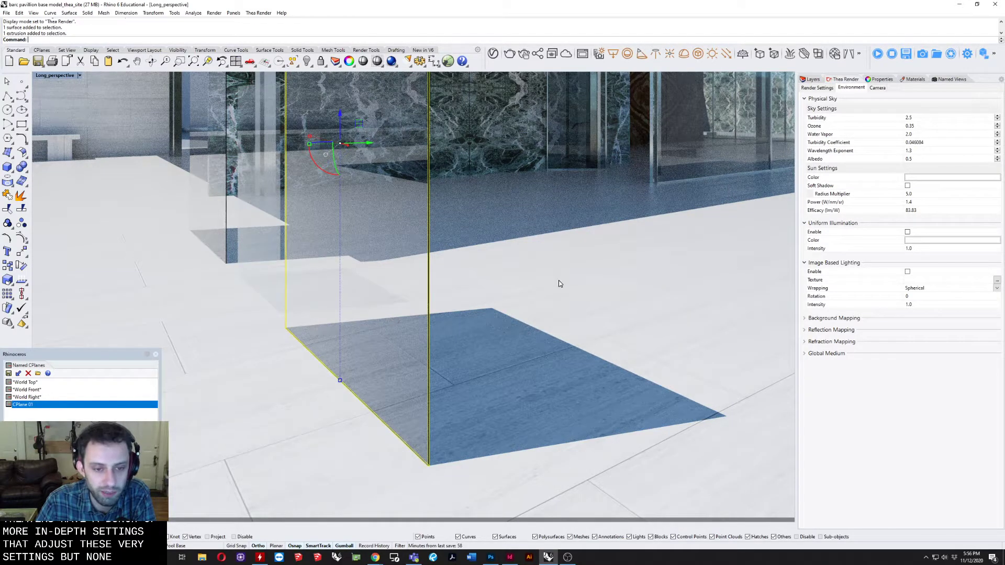
{"action": "scroll", "coordinate": [494, 365], "scroll_direction": "down", "scroll_amount": 1}
{"action": "scroll", "coordinate": [471, 372], "scroll_direction": "down", "scroll_amount": 2}
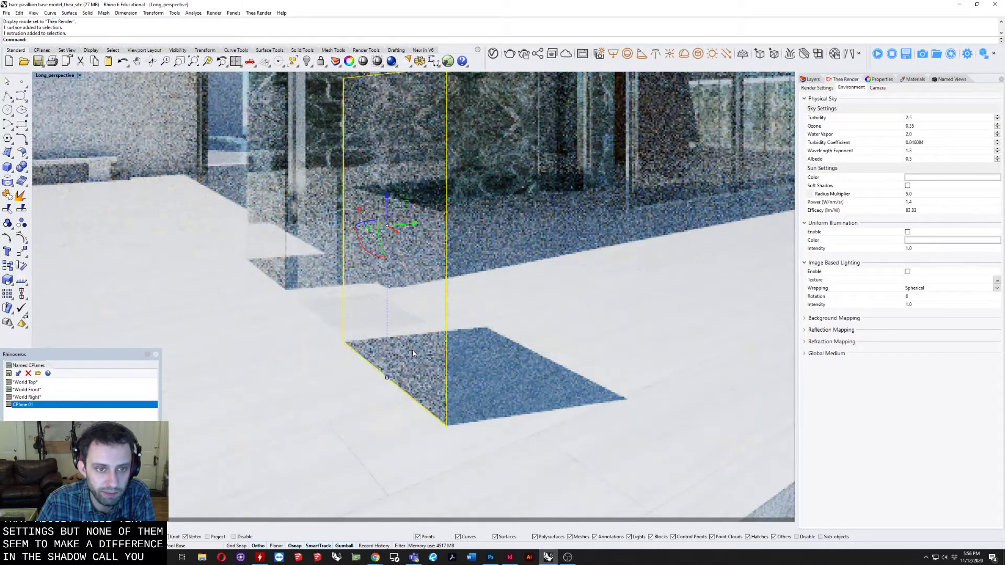
{"action": "right_click_drag", "start_coordinate": [413, 353], "coordinate": [491, 391], "text": "shift"}
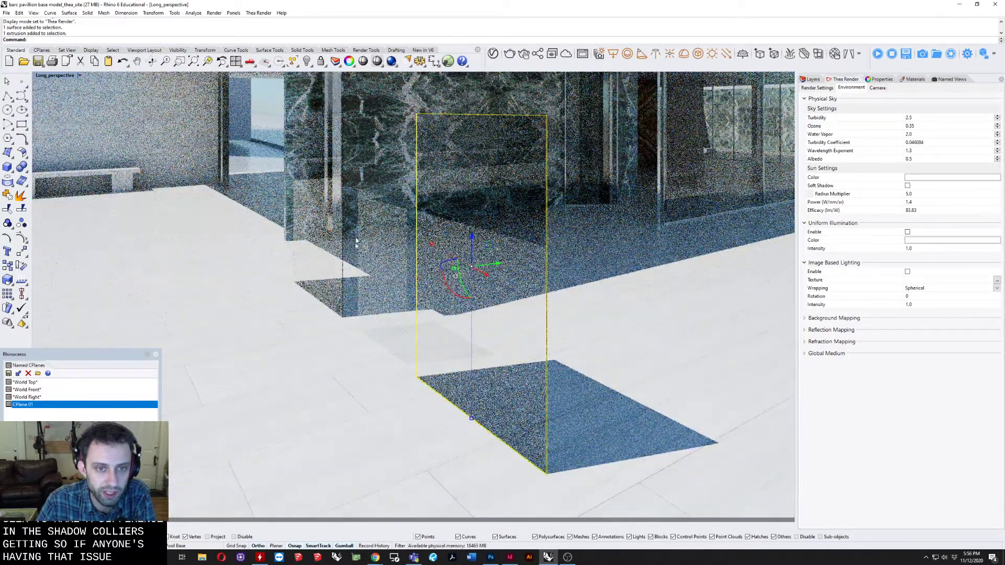
{"action": "left_click", "coordinate": [366, 233]}
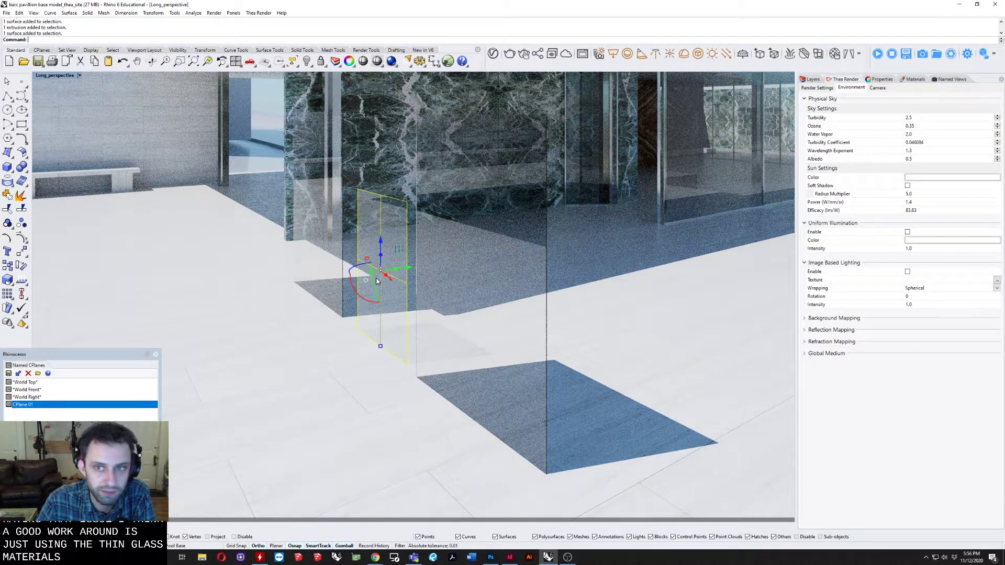
{"action": "scroll", "coordinate": [540, 272], "scroll_direction": "down", "scroll_amount": 3}
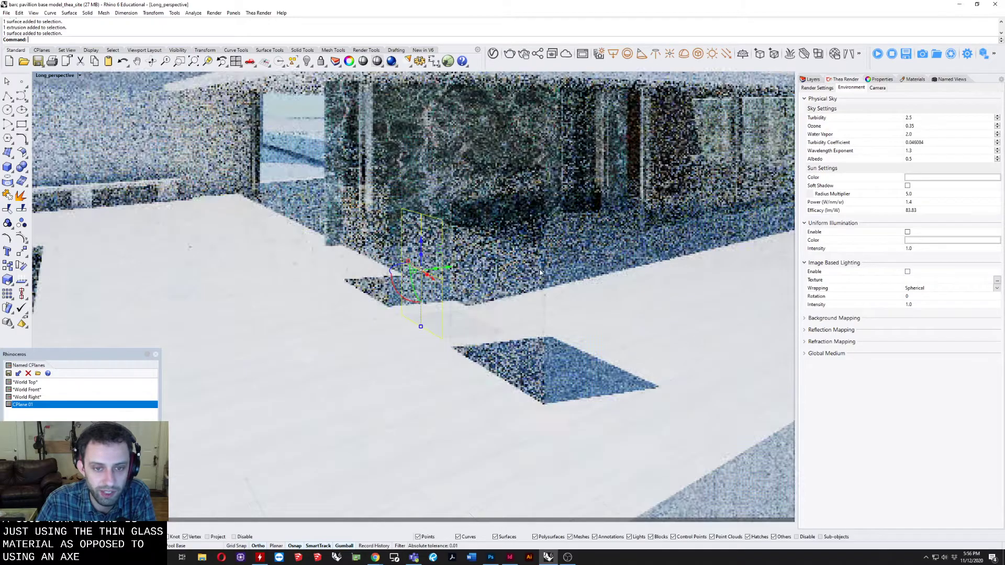
{"action": "scroll", "coordinate": [531, 272], "scroll_direction": "up", "scroll_amount": 3}
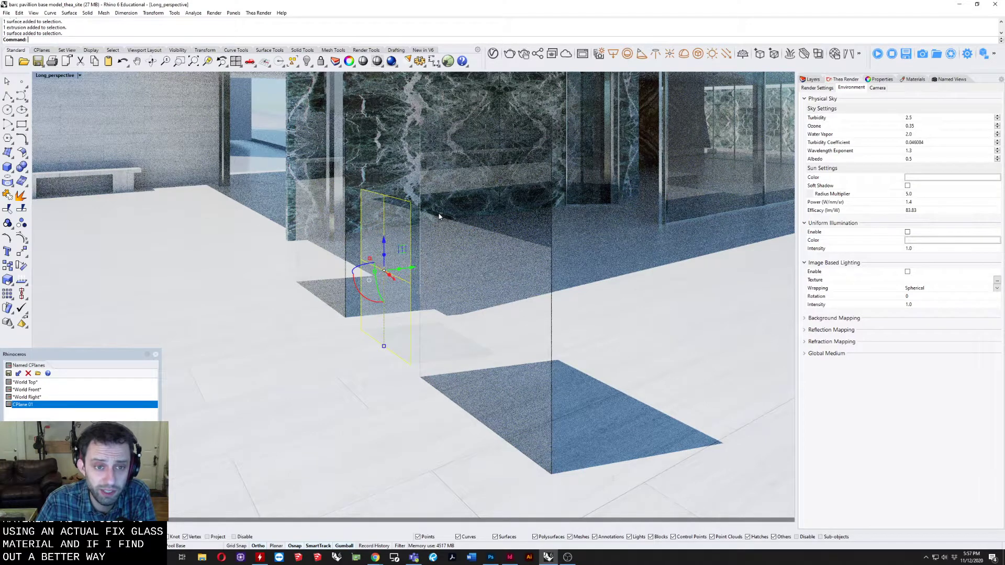
Delete all three glass test panes from the terrace, starting with the largest
{"action": "left_click", "coordinate": [551, 342]}
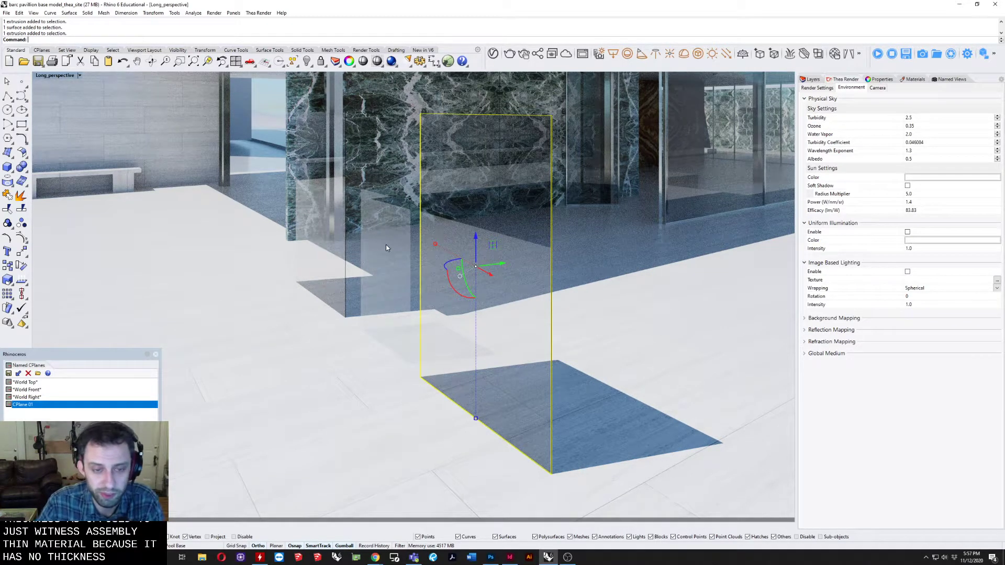
{"action": "right_click_drag", "start_coordinate": [419, 290], "coordinate": [396, 333]}
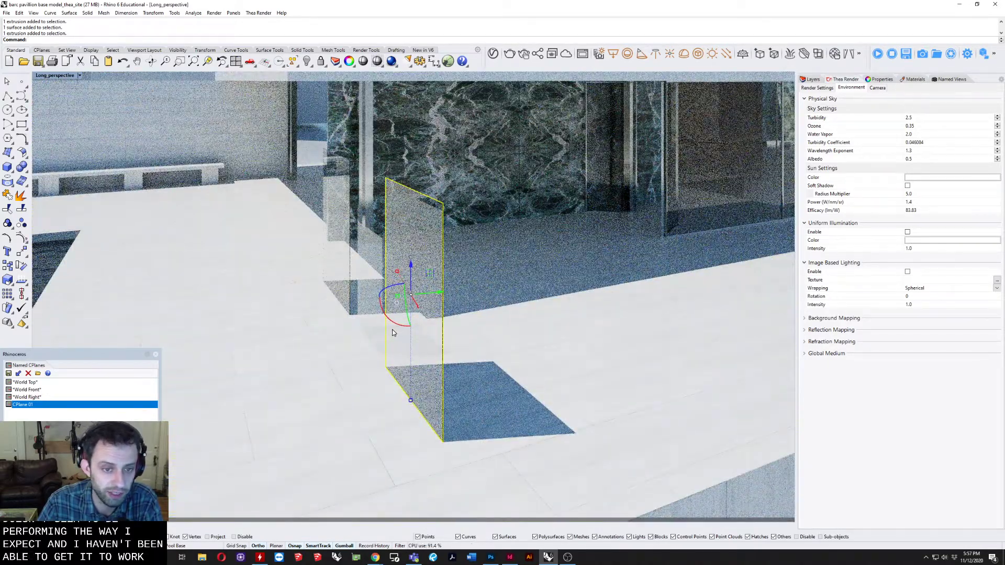
{"action": "key", "text": "Delete"}
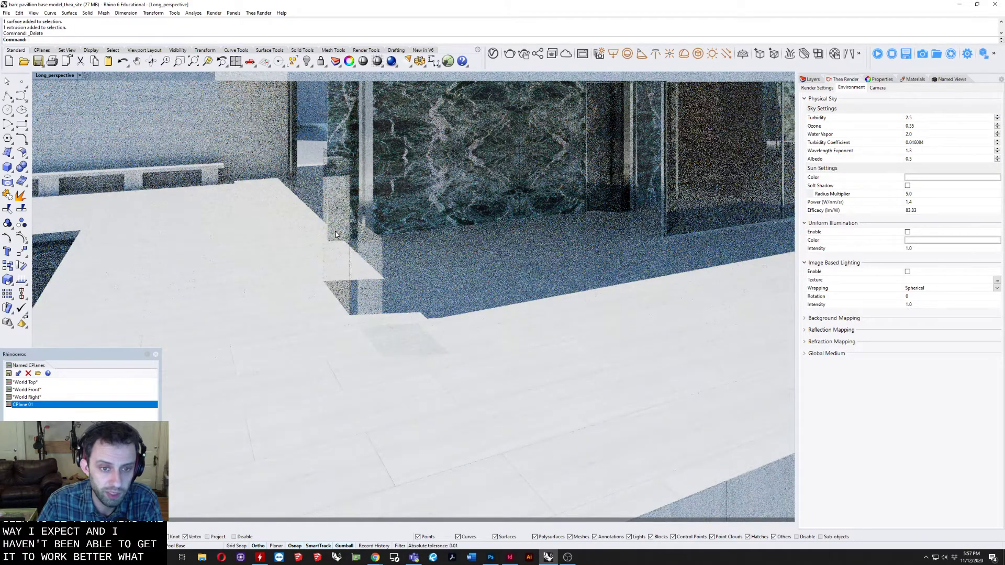
{"action": "left_click", "coordinate": [366, 228]}
{"action": "key", "text": "Delete"}
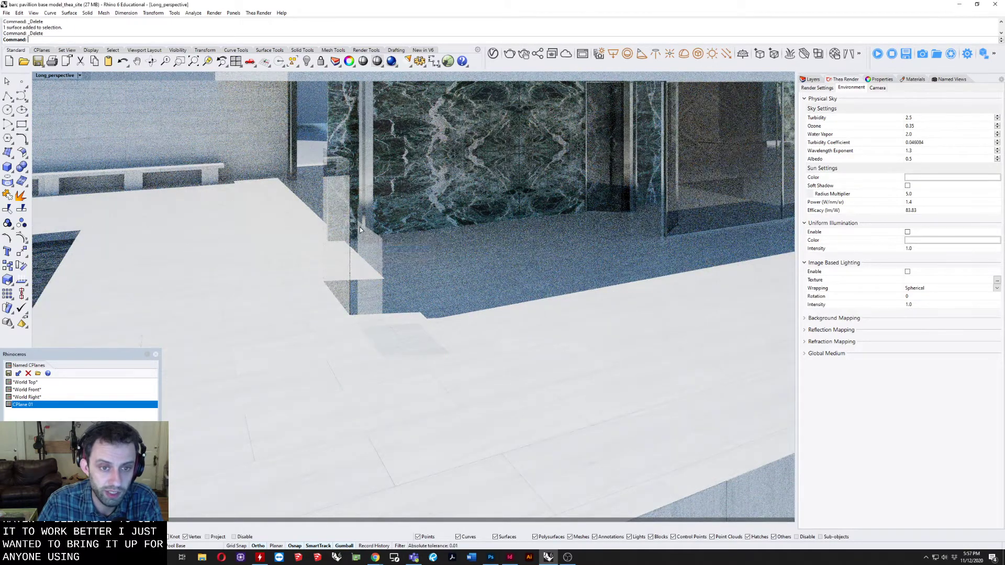
{"action": "left_click", "coordinate": [347, 201]}
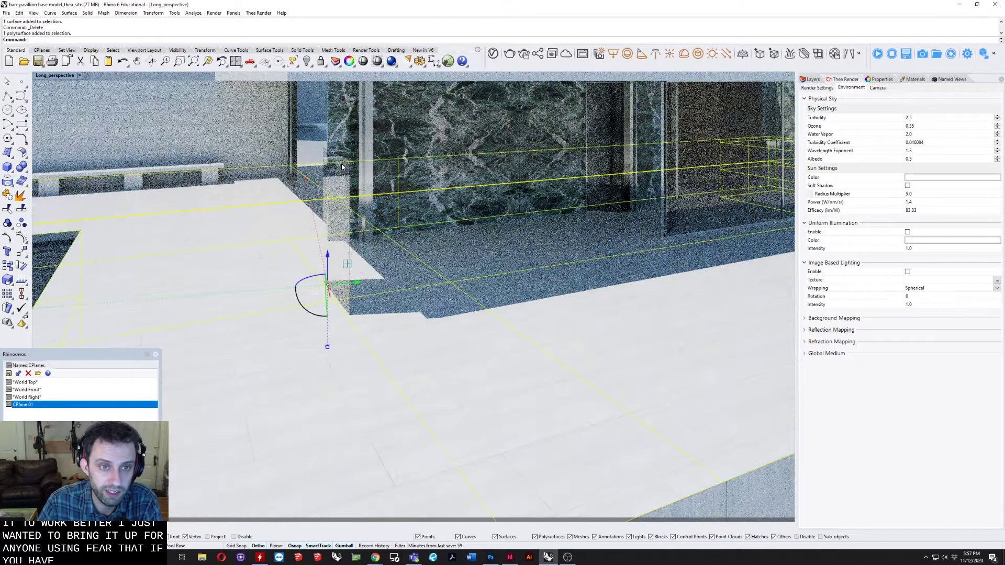
{"action": "left_click", "coordinate": [349, 206]}
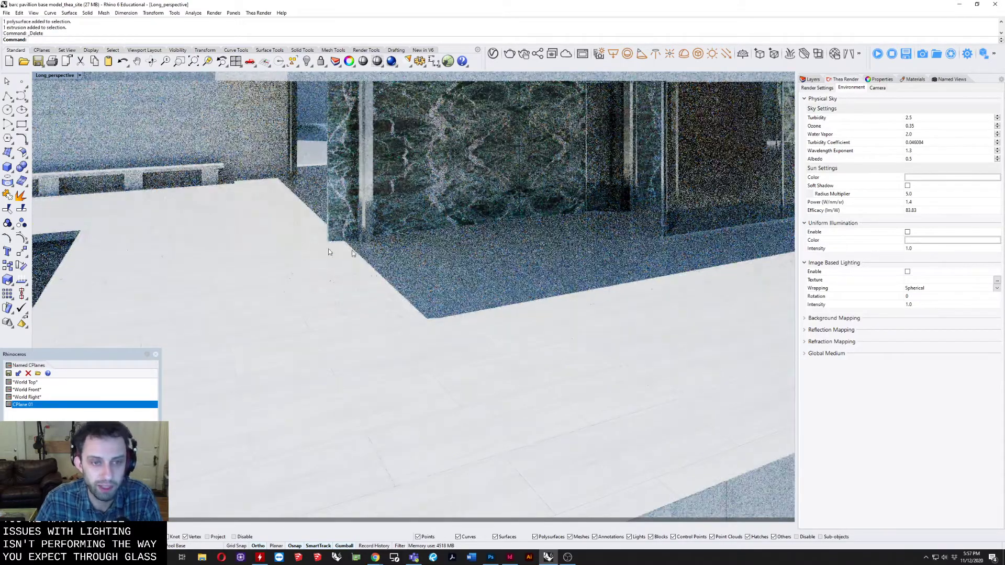
{"action": "right_click_drag", "start_coordinate": [328, 250], "coordinate": [371, 258], "text": "shift"}
{"action": "scroll", "coordinate": [371, 258], "scroll_direction": "down", "scroll_amount": 4}
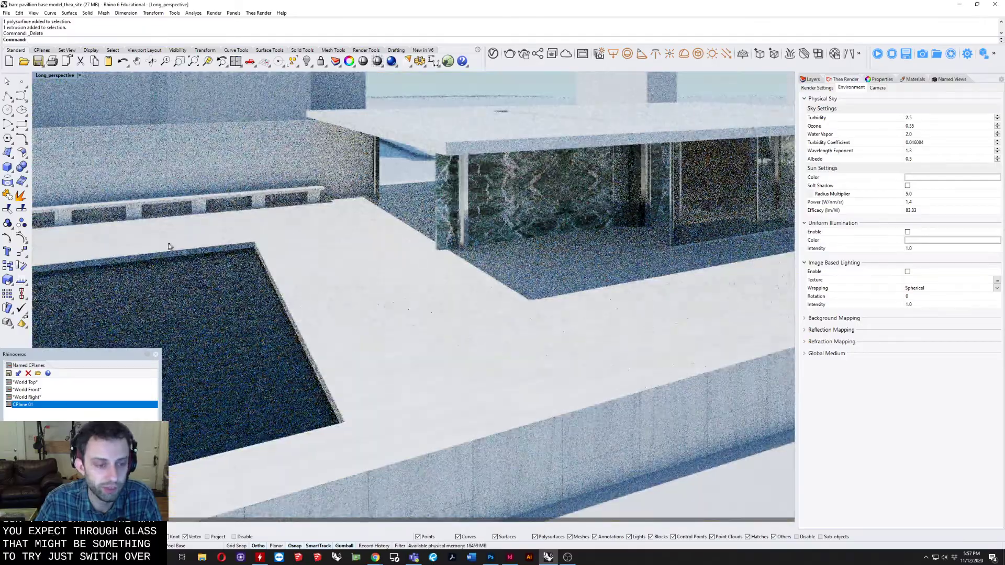
Bring up the saved named views and restore Long_perspective in the rendered viewport
{"action": "right_click_drag", "start_coordinate": [194, 241], "coordinate": [544, 207], "text": "shift"}
{"action": "scroll", "coordinate": [429, 246], "scroll_direction": "down", "scroll_amount": 2}
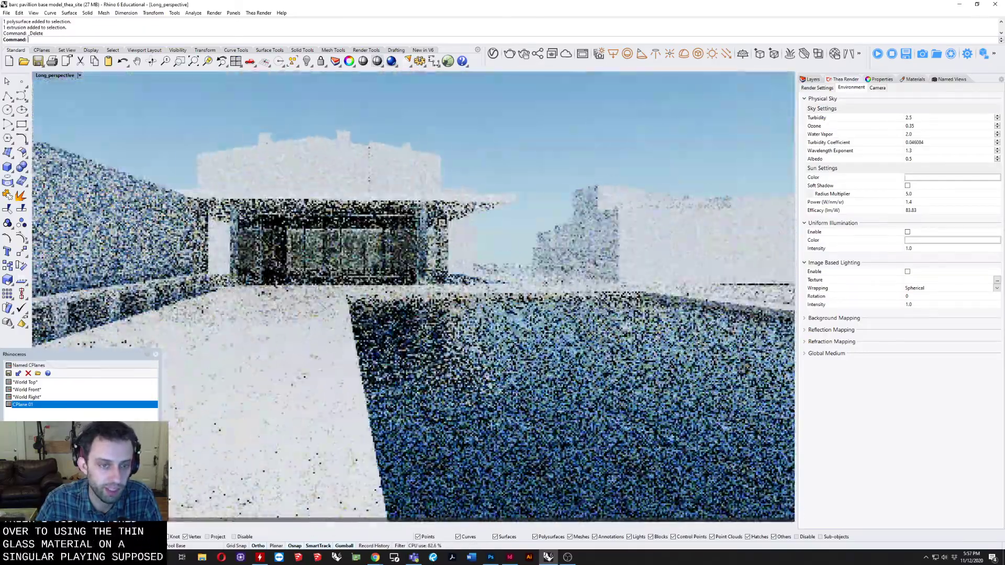
{"action": "left_click", "coordinate": [950, 79]}
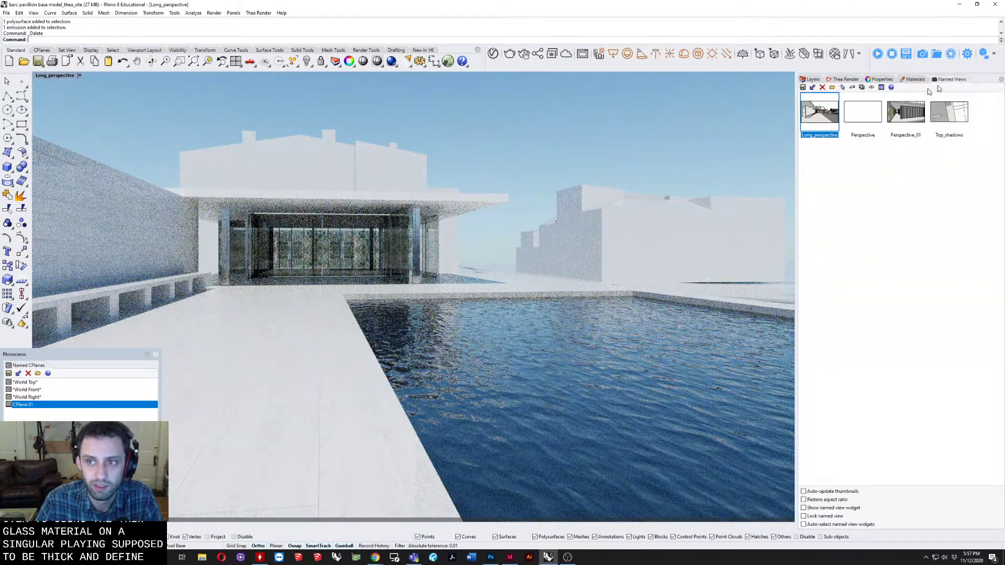
{"action": "double_click", "coordinate": [823, 114]}
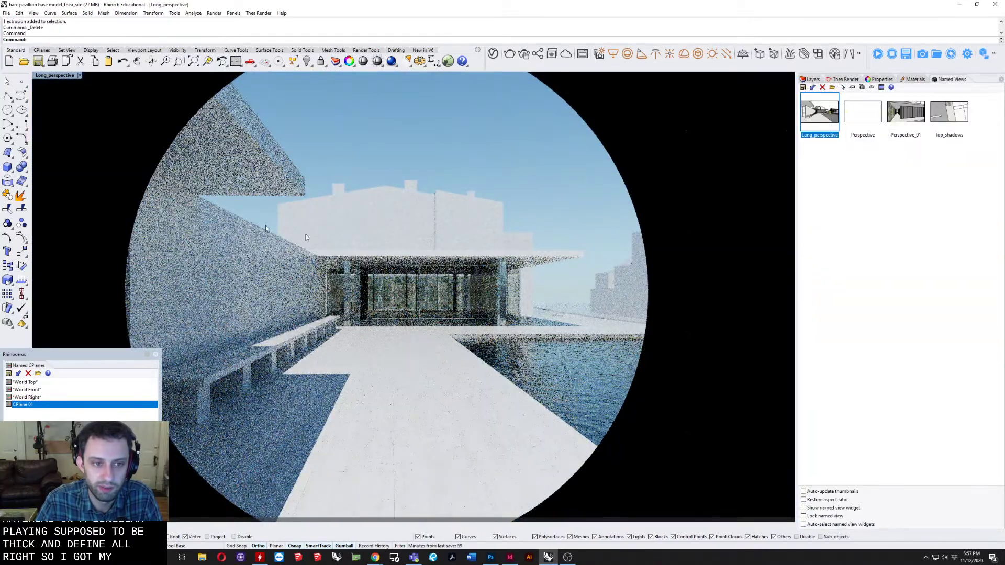
Set the viewport to Shaded display, restoring Long_perspective again, and close the floating Named CPlanes window
{"action": "left_click", "coordinate": [55, 76]}
{"action": "left_click", "coordinate": [78, 104]}
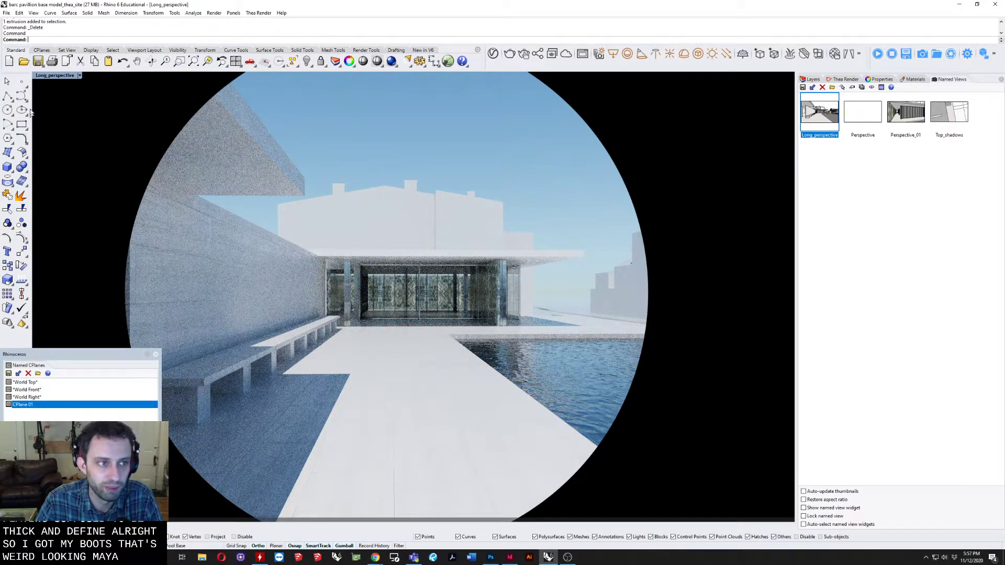
{"action": "key", "text": "ctrl+alt+s"}
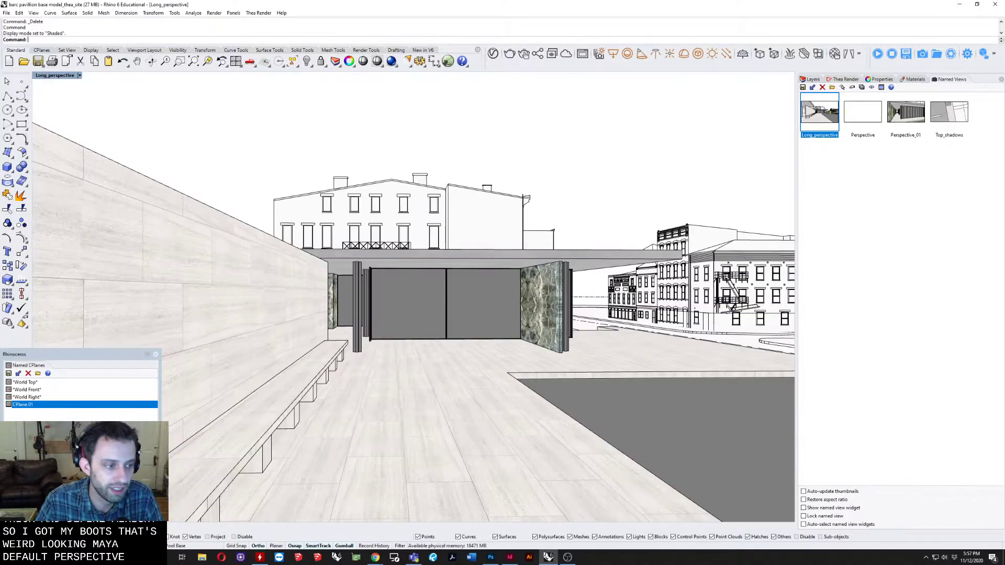
{"action": "double_click", "coordinate": [823, 110]}
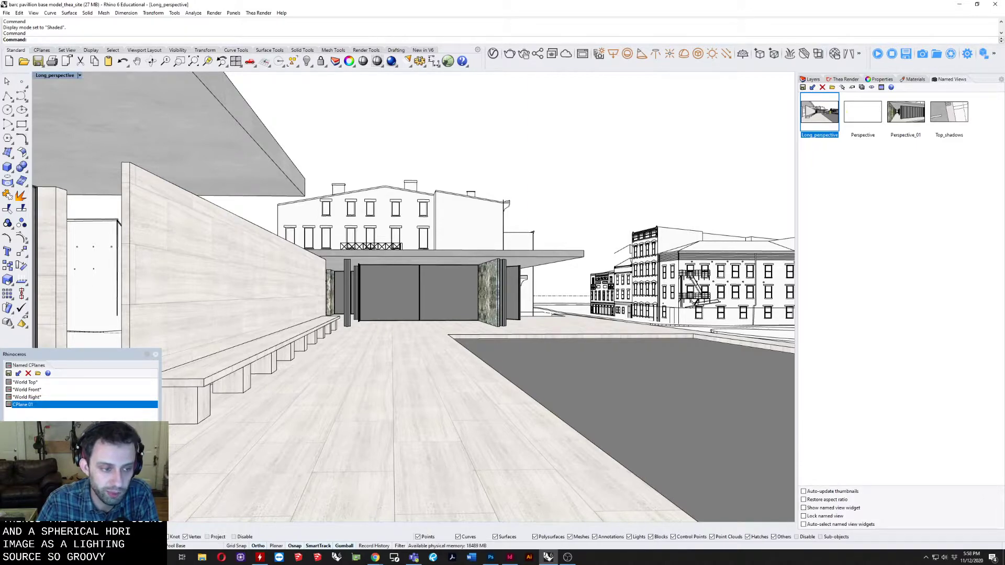
{"action": "left_click", "coordinate": [156, 354]}
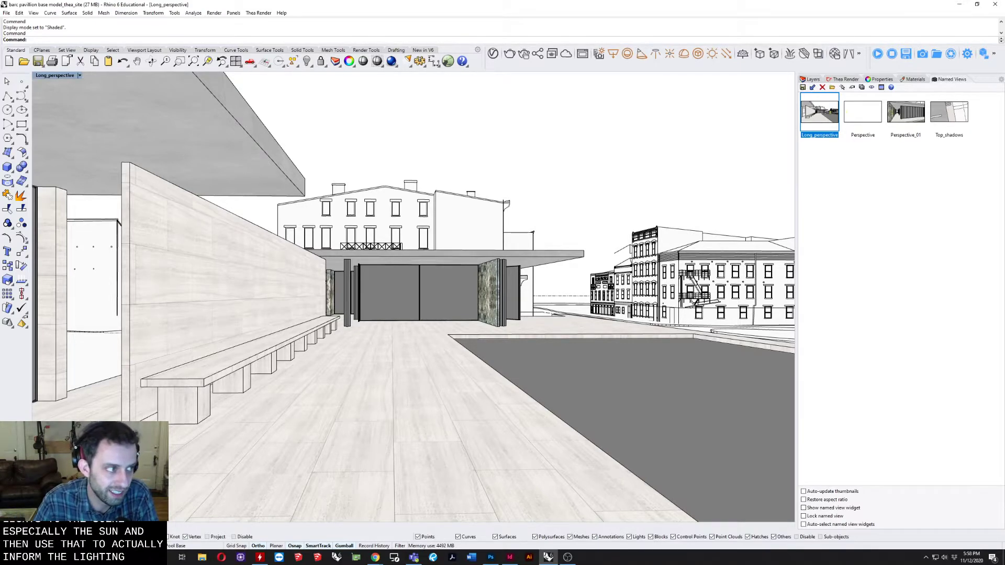
Switch to the HDRI Haven website in Chrome and examine the panoramas and sphere previews for their sun, shadow and reflection qualities
{"action": "left_click_drag", "start_coordinate": [0, 226], "coordinate": [378, 0]}
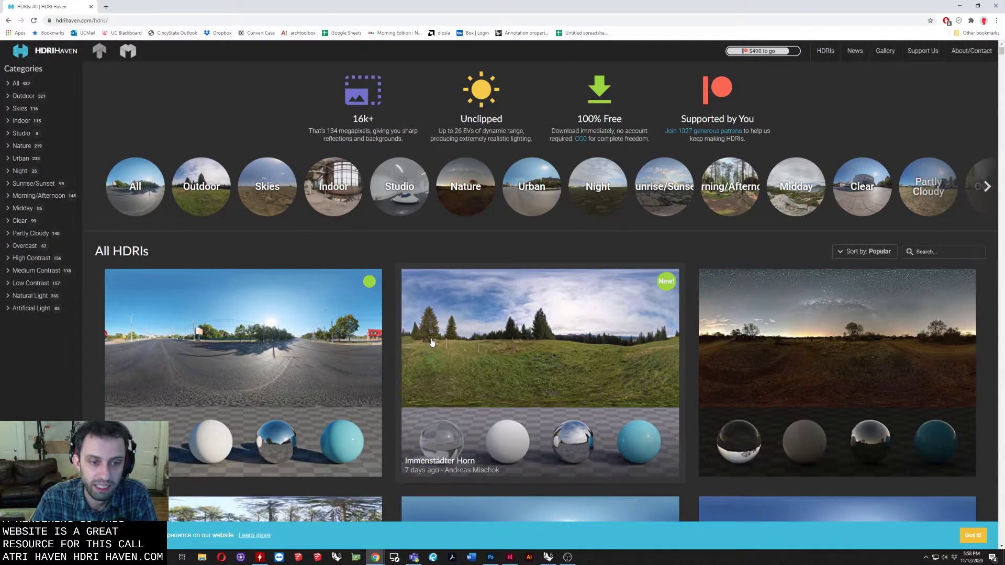
{"action": "scroll", "coordinate": [431, 342], "scroll_direction": "down", "scroll_amount": 1}
{"action": "scroll", "coordinate": [310, 343], "scroll_direction": "down", "scroll_amount": 3}
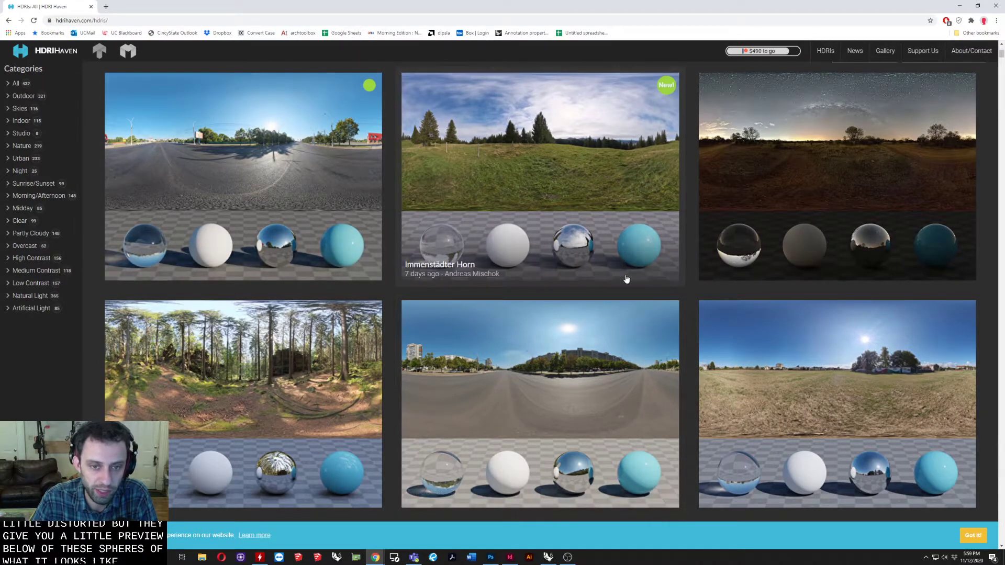
{"action": "scroll", "coordinate": [620, 287], "scroll_direction": "down", "scroll_amount": 1}
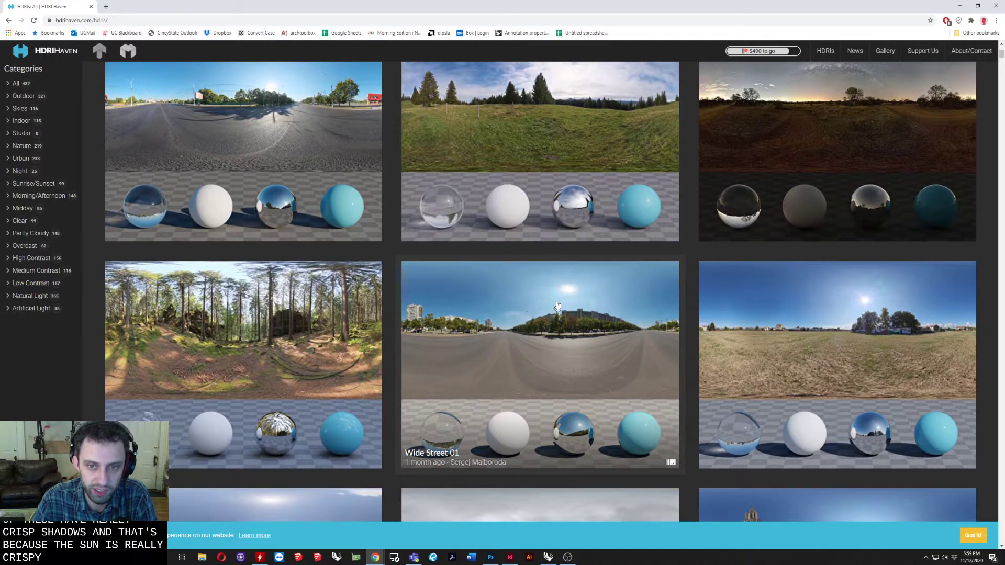
{"action": "scroll", "coordinate": [554, 324], "scroll_direction": "up", "scroll_amount": 3}
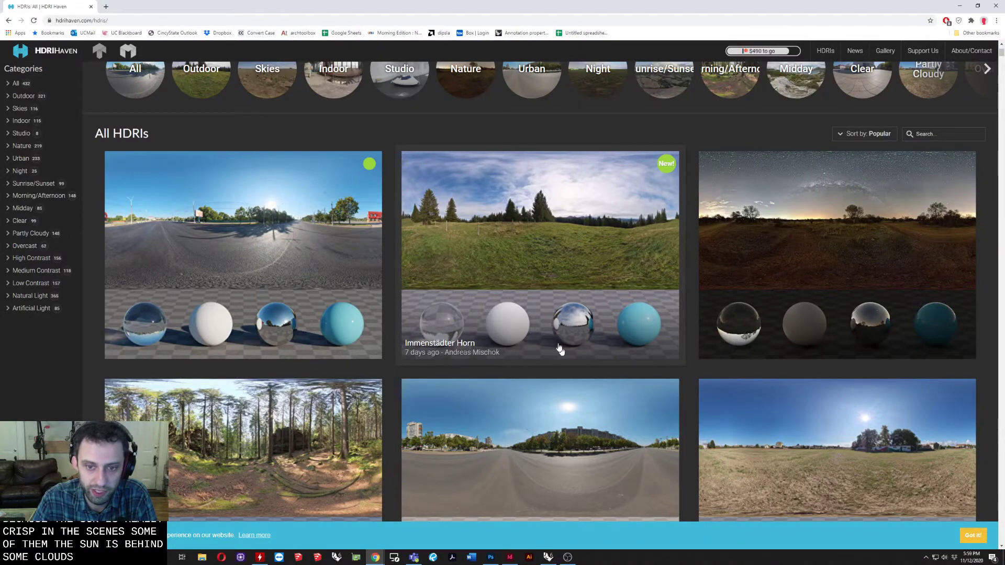
{"action": "scroll", "coordinate": [795, 220], "scroll_direction": "down", "scroll_amount": 9}
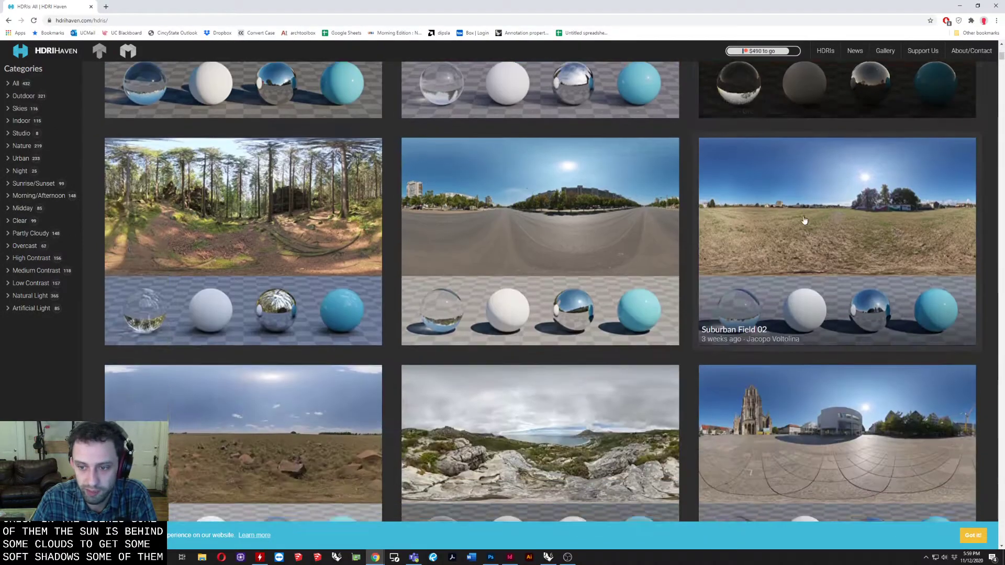
{"action": "scroll", "coordinate": [413, 287], "scroll_direction": "down", "scroll_amount": 3}
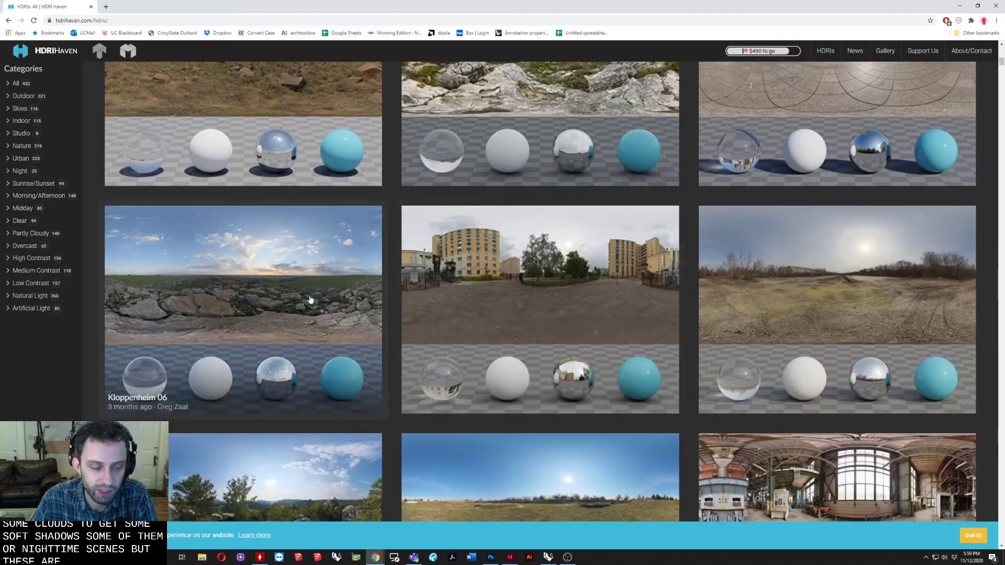
{"action": "scroll", "coordinate": [311, 296], "scroll_direction": "down", "scroll_amount": 2}
{"action": "scroll", "coordinate": [312, 298], "scroll_direction": "down", "scroll_amount": 4}
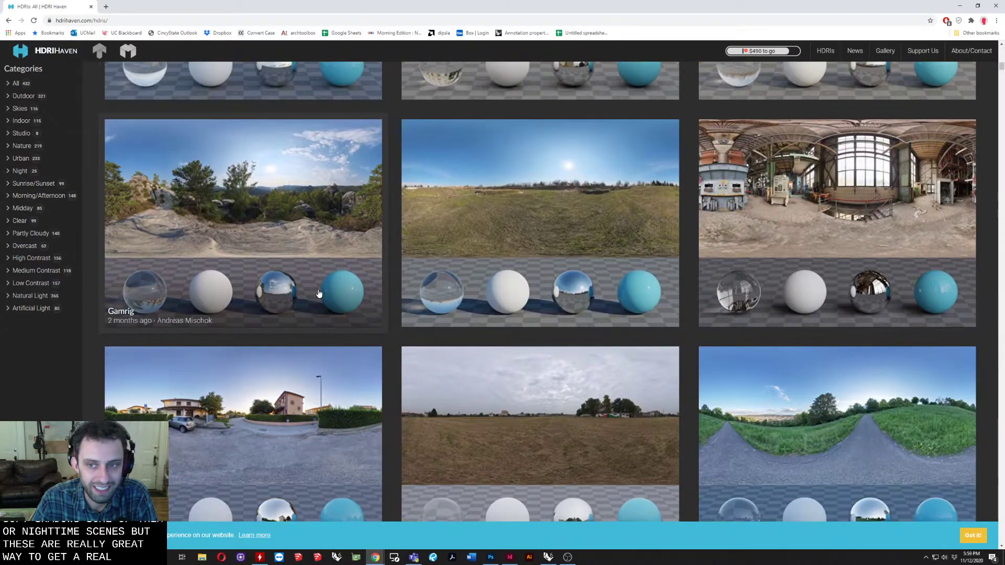
{"action": "scroll", "coordinate": [318, 294], "scroll_direction": "down", "scroll_amount": 2}
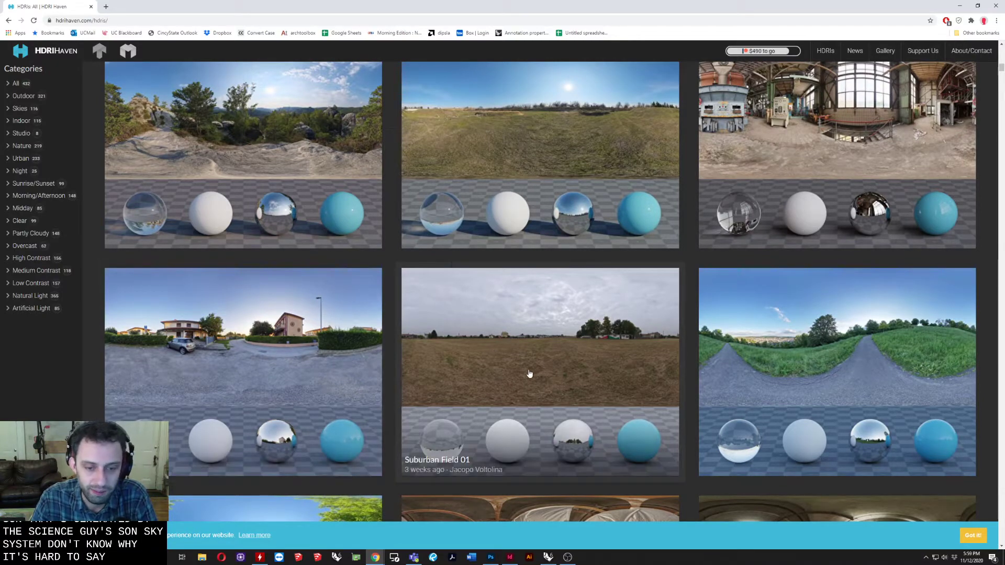
{"action": "scroll", "coordinate": [529, 373], "scroll_direction": "down", "scroll_amount": 5}
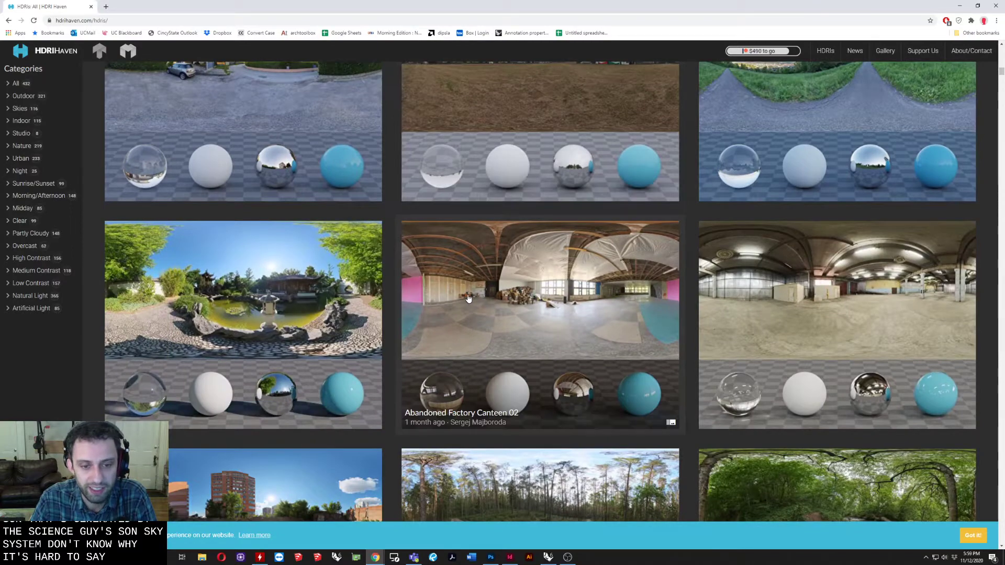
{"action": "scroll", "coordinate": [468, 298], "scroll_direction": "down", "scroll_amount": 5}
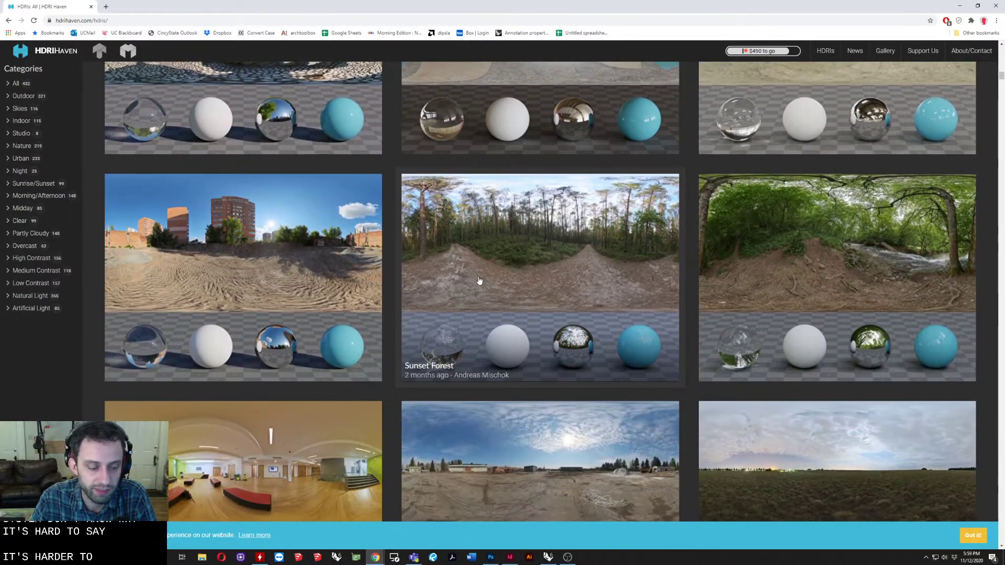
{"action": "scroll", "coordinate": [476, 277], "scroll_direction": "down", "scroll_amount": 2}
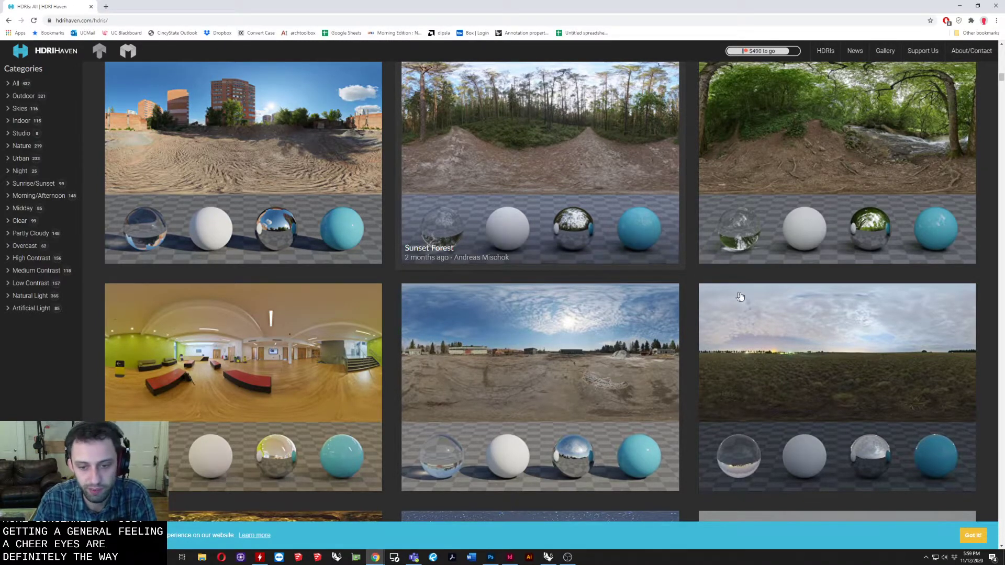
{"action": "scroll", "coordinate": [517, 381], "scroll_direction": "up", "scroll_amount": 2}
{"action": "scroll", "coordinate": [518, 380], "scroll_direction": "up", "scroll_amount": 8}
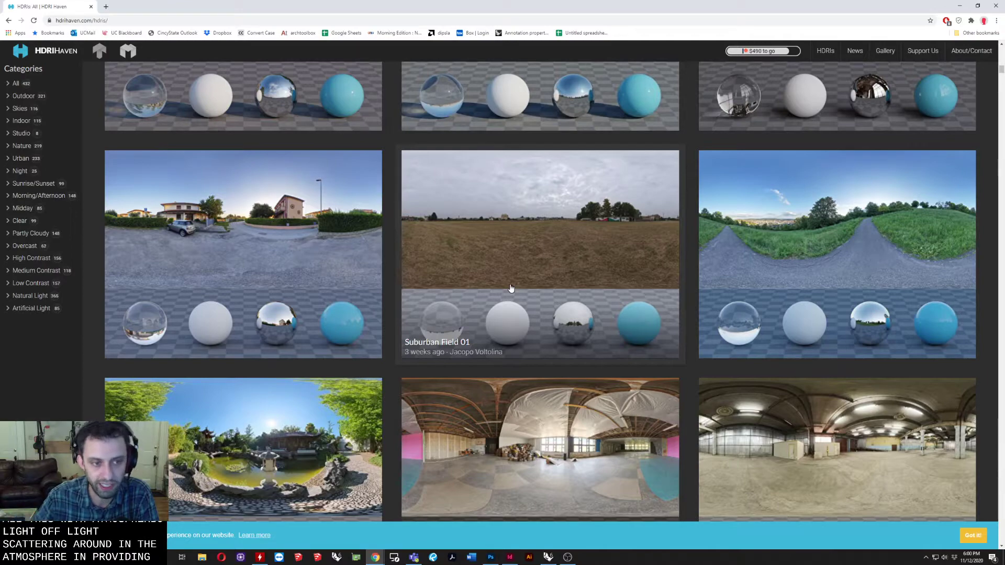
{"action": "scroll", "coordinate": [511, 286], "scroll_direction": "up", "scroll_amount": 4}
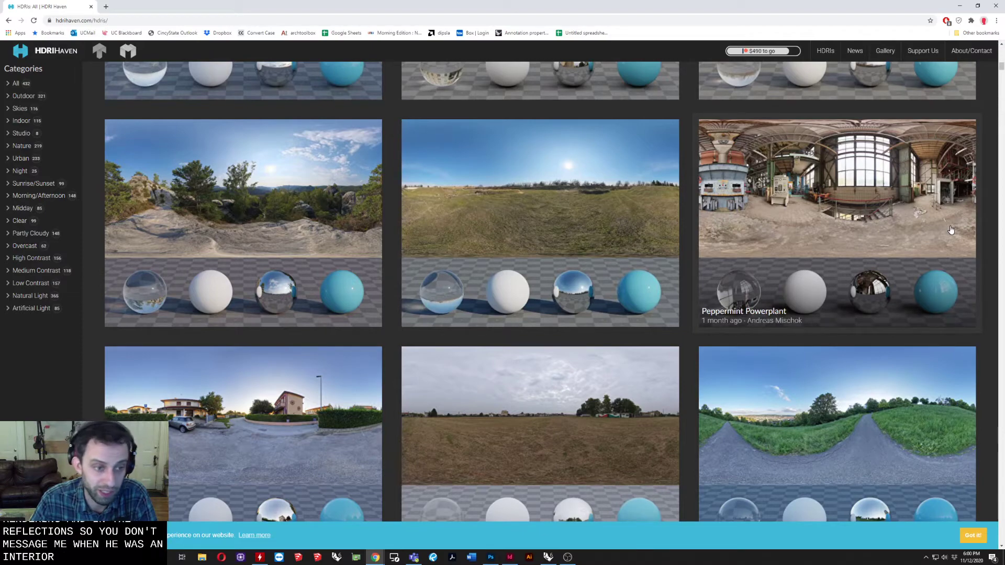
{"action": "scroll", "coordinate": [387, 299], "scroll_direction": "up", "scroll_amount": 5}
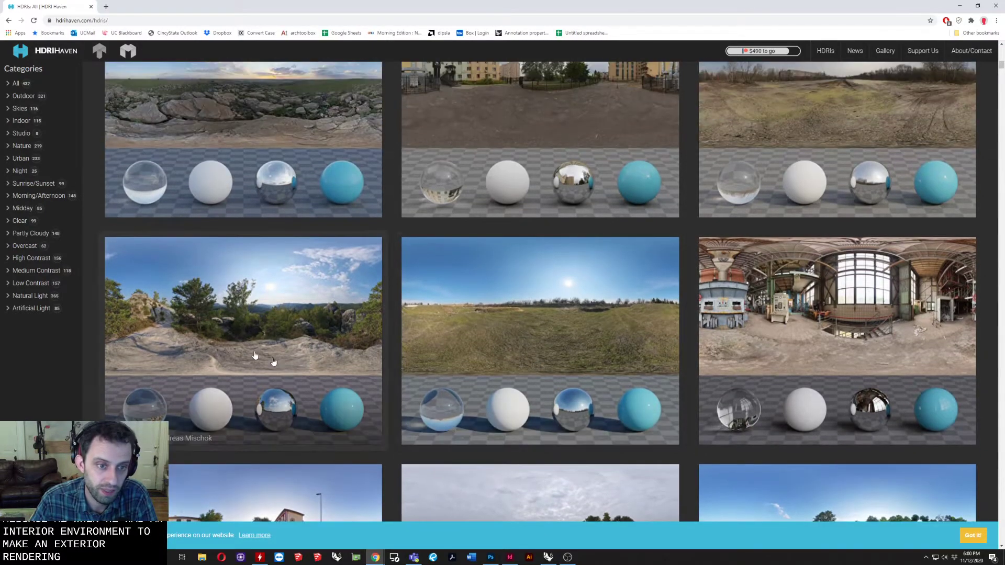
{"action": "scroll", "coordinate": [387, 300], "scroll_direction": "up", "scroll_amount": 15}
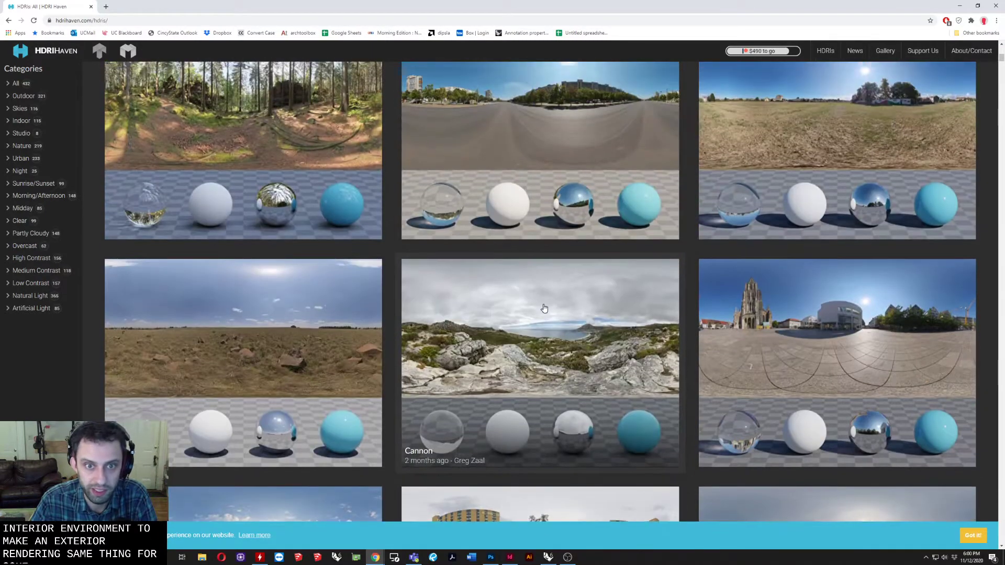
{"action": "scroll", "coordinate": [287, 252], "scroll_direction": "up", "scroll_amount": 4}
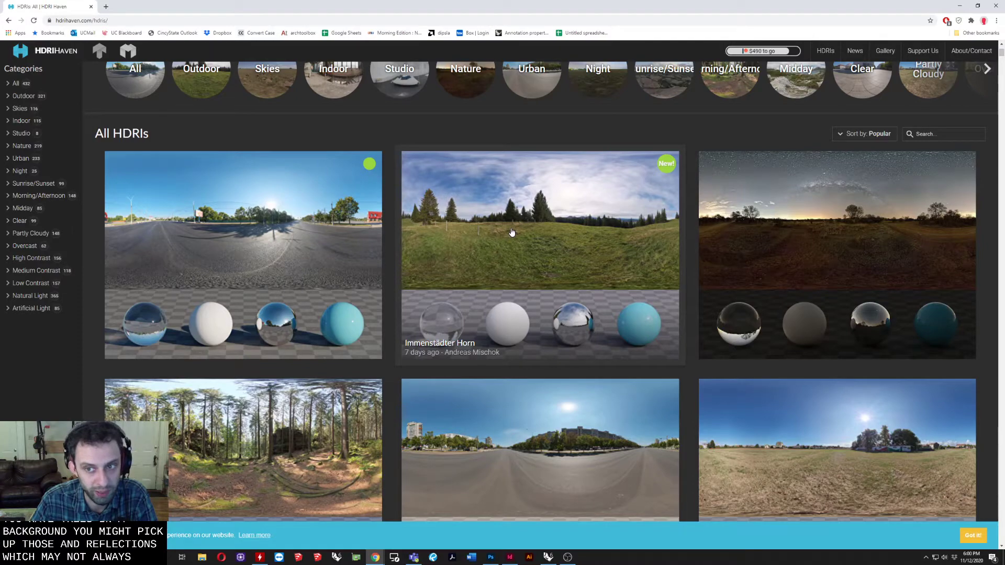
Examine the Immenstädter Horn HDRI's page and its download resolutions, and return to Rhino
{"action": "scroll", "coordinate": [544, 248], "scroll_direction": "down", "scroll_amount": 1}
{"action": "left_click", "coordinate": [523, 214]}
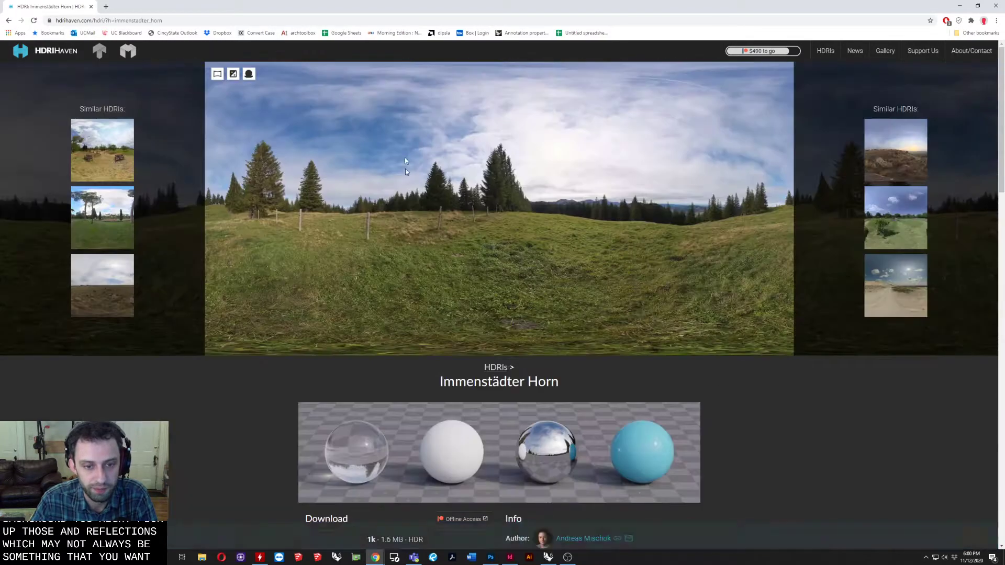
{"action": "scroll", "coordinate": [585, 298], "scroll_direction": "down", "scroll_amount": 3}
{"action": "scroll", "coordinate": [585, 298], "scroll_direction": "down", "scroll_amount": 2}
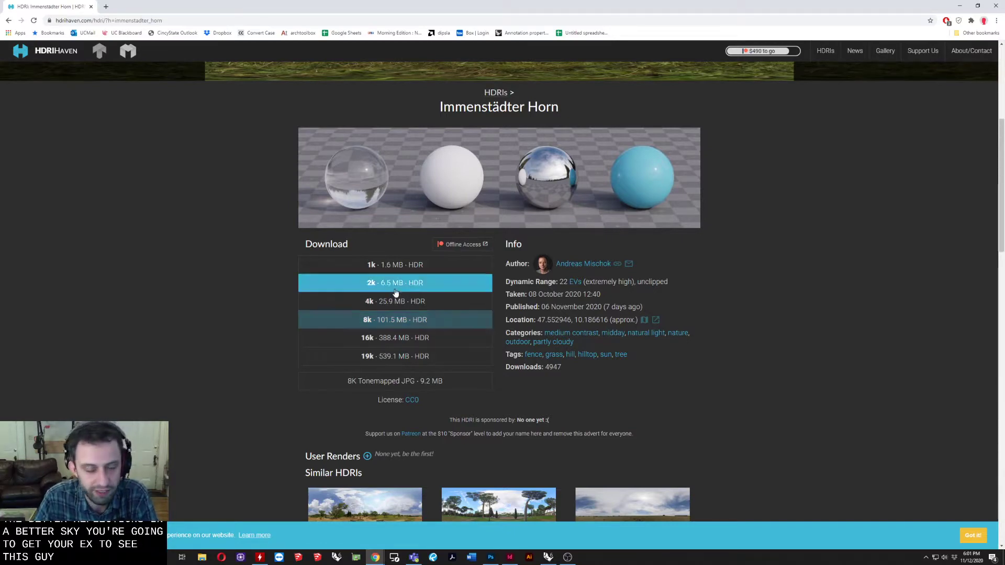
{"action": "scroll", "coordinate": [403, 282], "scroll_direction": "up", "scroll_amount": 5}
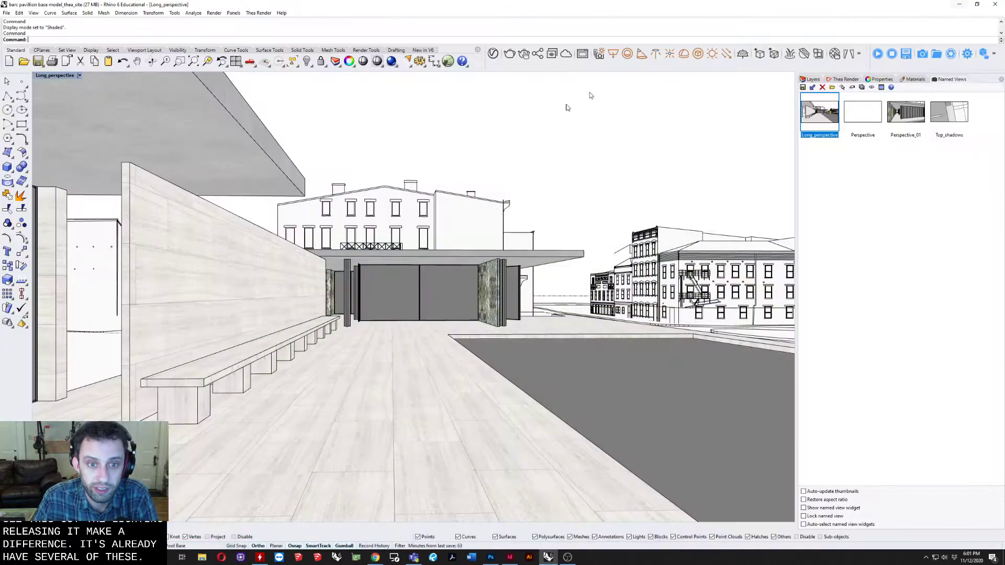
{"action": "left_click", "coordinate": [959, 6]}
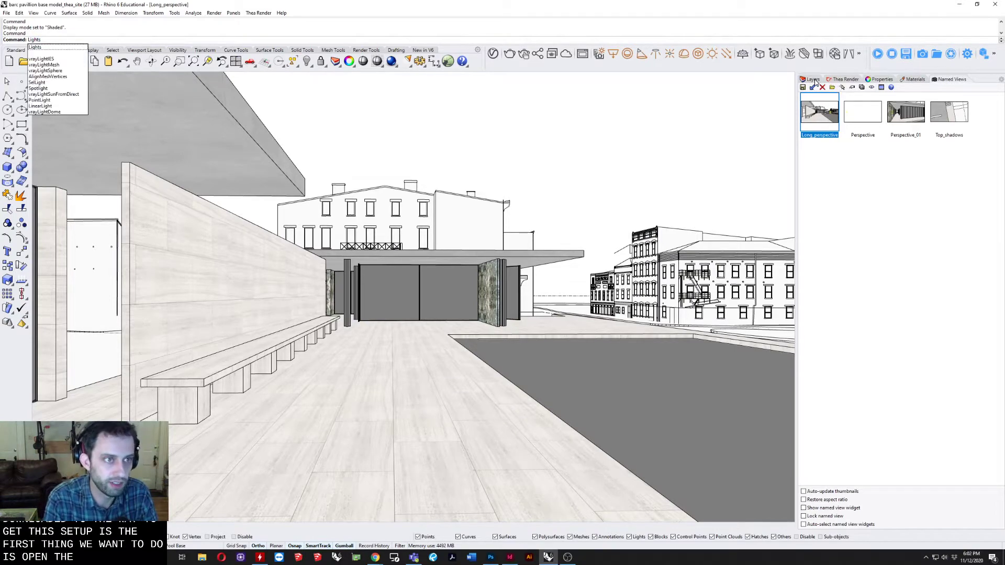
Open the Rhino Lights panel with the Lights command, enlarge it, and turn off the Sun and Skylight
{"action": "key", "text": "Return"}
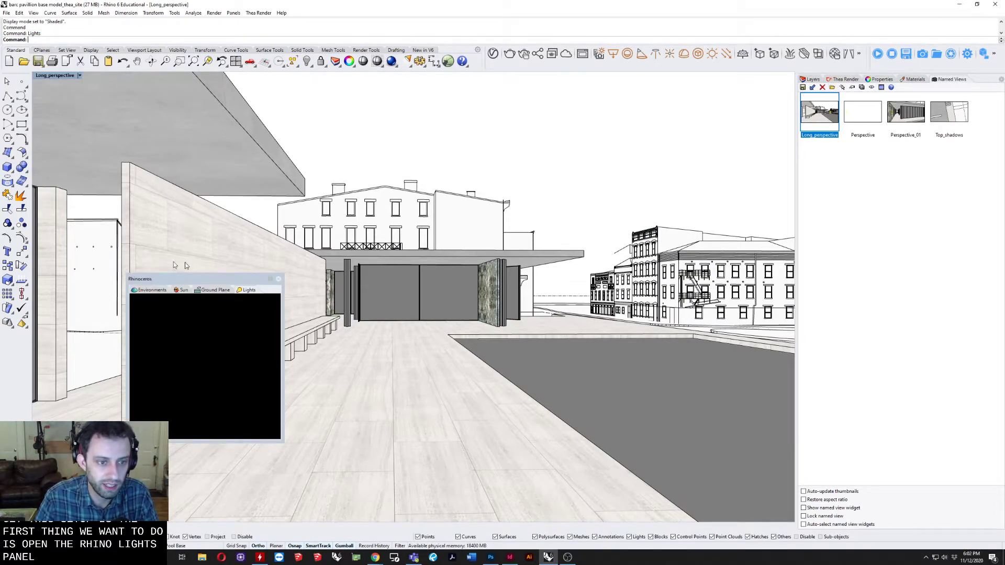
{"action": "left_click_drag", "start_coordinate": [243, 294], "coordinate": [460, 145]}
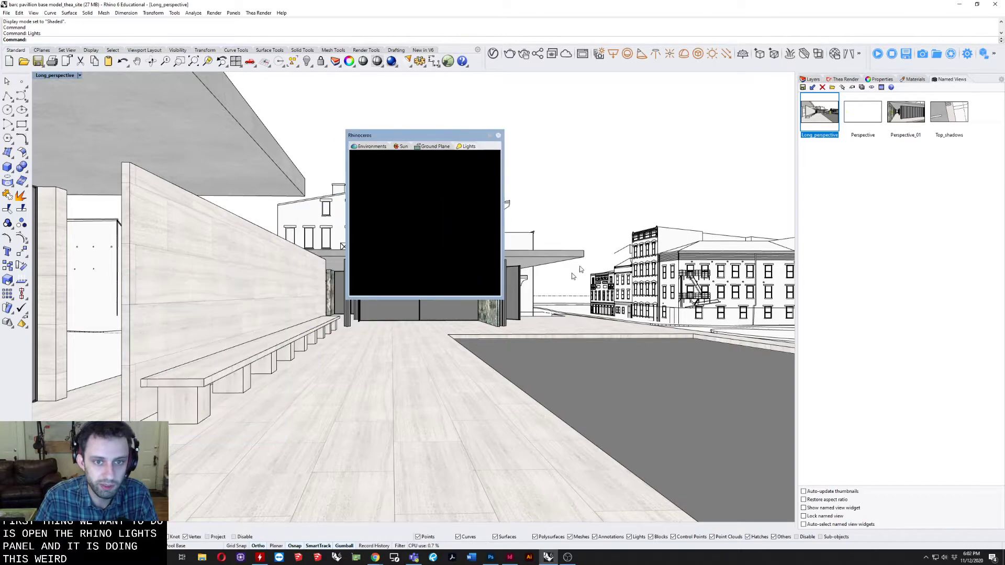
{"action": "left_click_drag", "start_coordinate": [504, 298], "coordinate": [514, 316]}
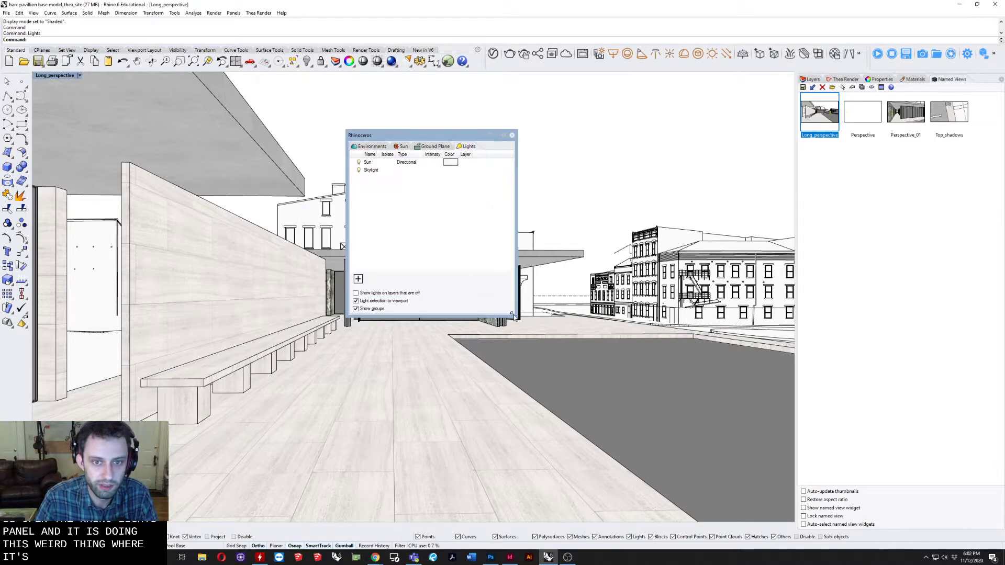
{"action": "left_click", "coordinate": [359, 171]}
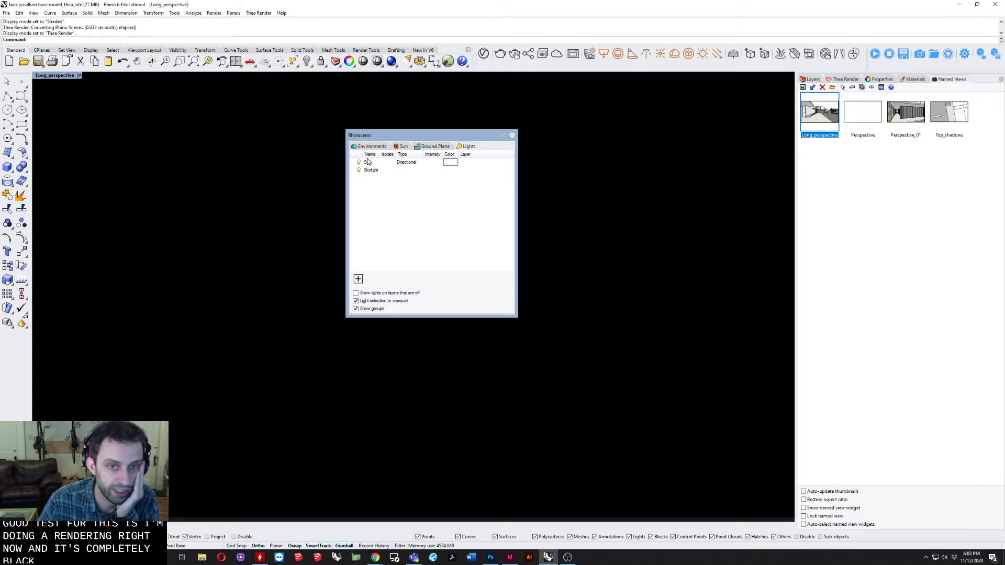
{"action": "left_click_drag", "start_coordinate": [380, 136], "coordinate": [375, 179]}
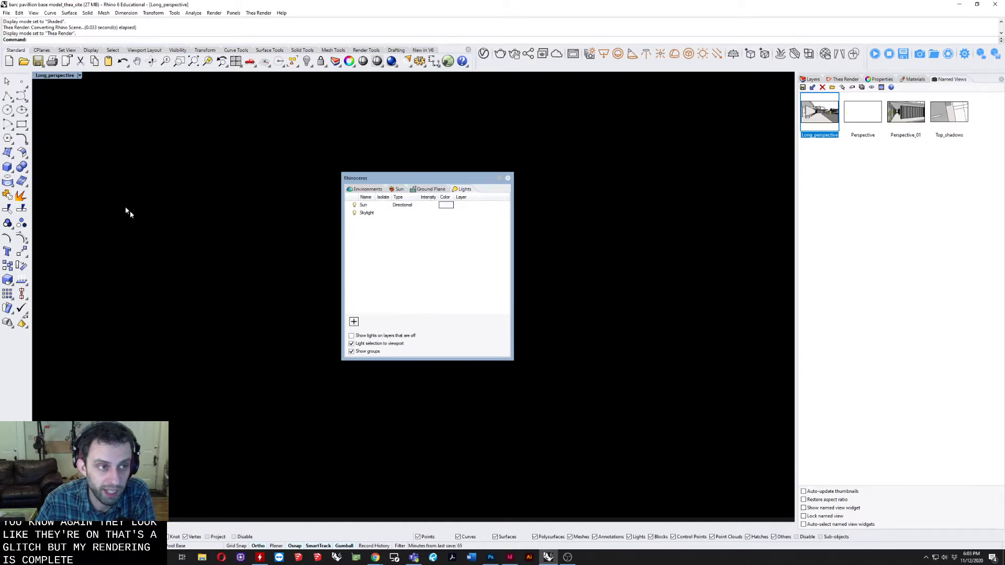
Return the viewport to Shaded display and start a Presto test render in Thea Darkroom to check the unlit scene
{"action": "left_click", "coordinate": [55, 76]}
{"action": "left_click", "coordinate": [58, 107]}
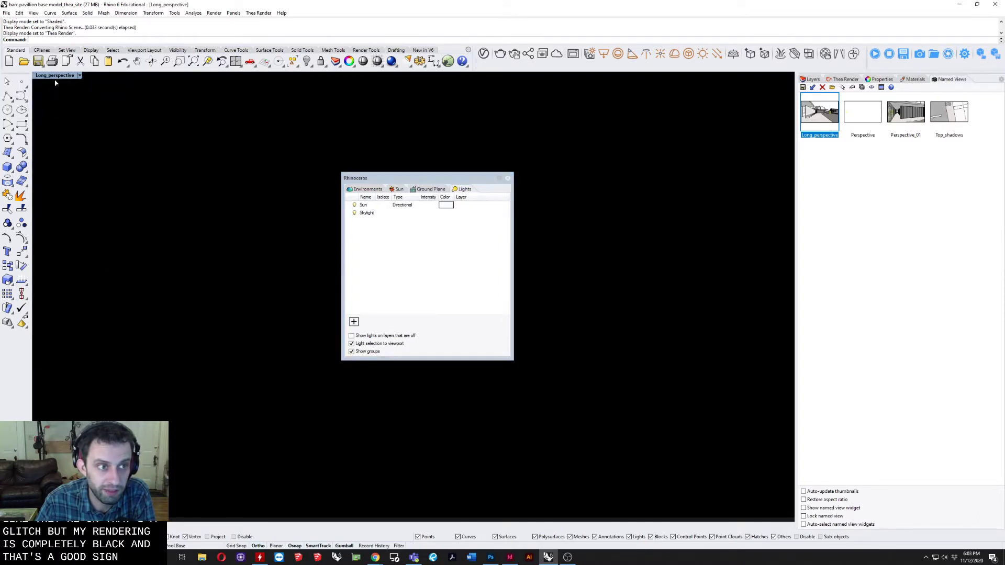
{"action": "left_click", "coordinate": [889, 53]}
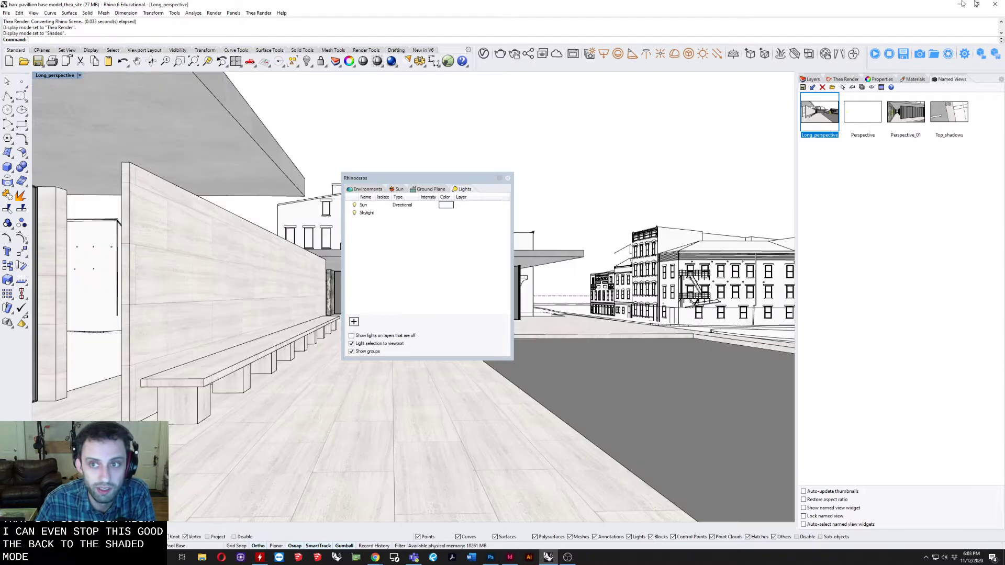
{"action": "left_click", "coordinate": [904, 54]}
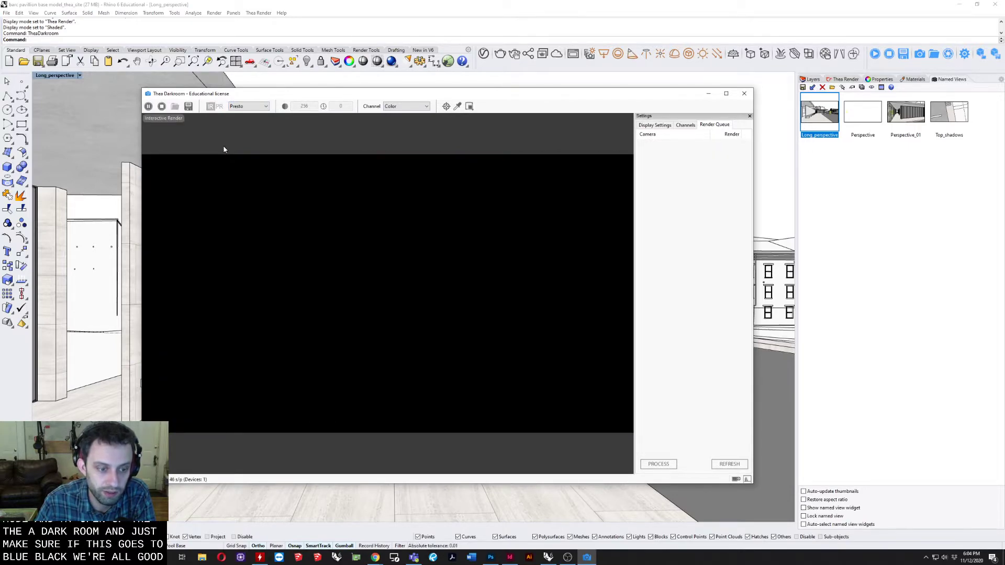
Stop the unlit Darkroom test render and enable Image Based Lighting in Thea Render's environment settings
{"action": "left_click", "coordinate": [162, 106]}
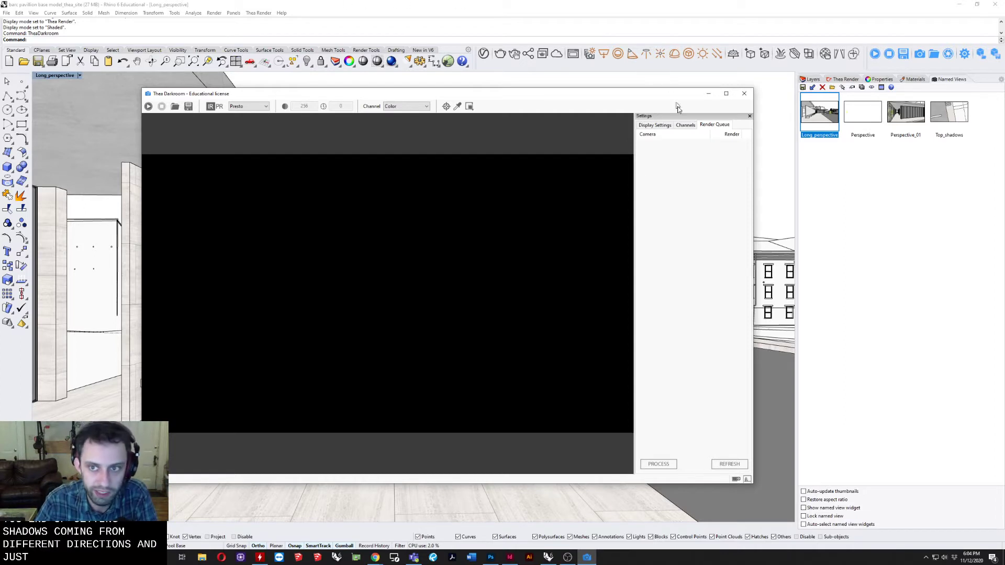
{"action": "mouse_move", "coordinate": [652, 93]}
{"action": "left_mouse_down"}
{"action": "mouse_move", "coordinate": [719, 93]}
{"action": "mouse_move", "coordinate": [505, 93]}
{"action": "mouse_move", "coordinate": [643, 91]}
{"action": "left_mouse_up"}
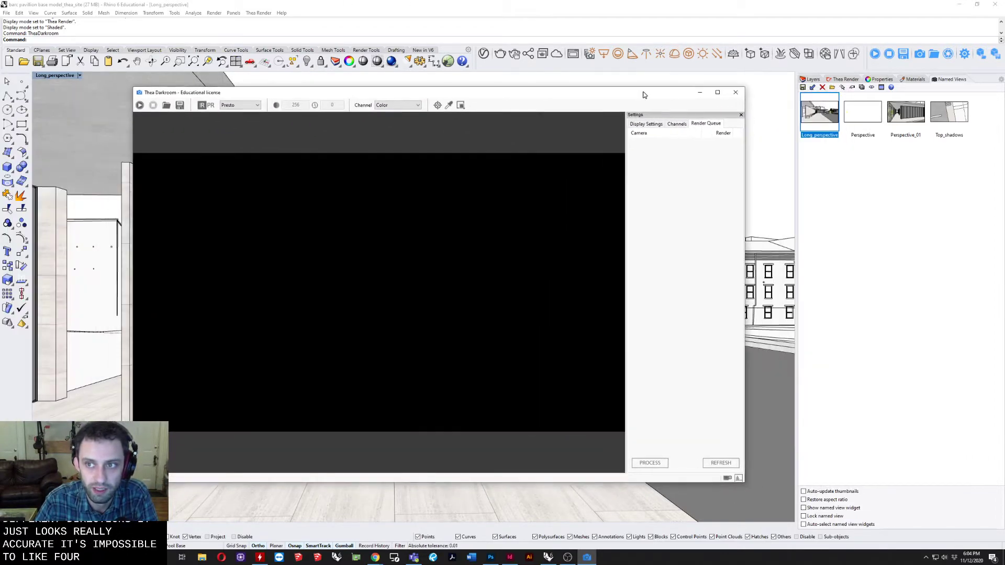
{"action": "left_click", "coordinate": [845, 80]}
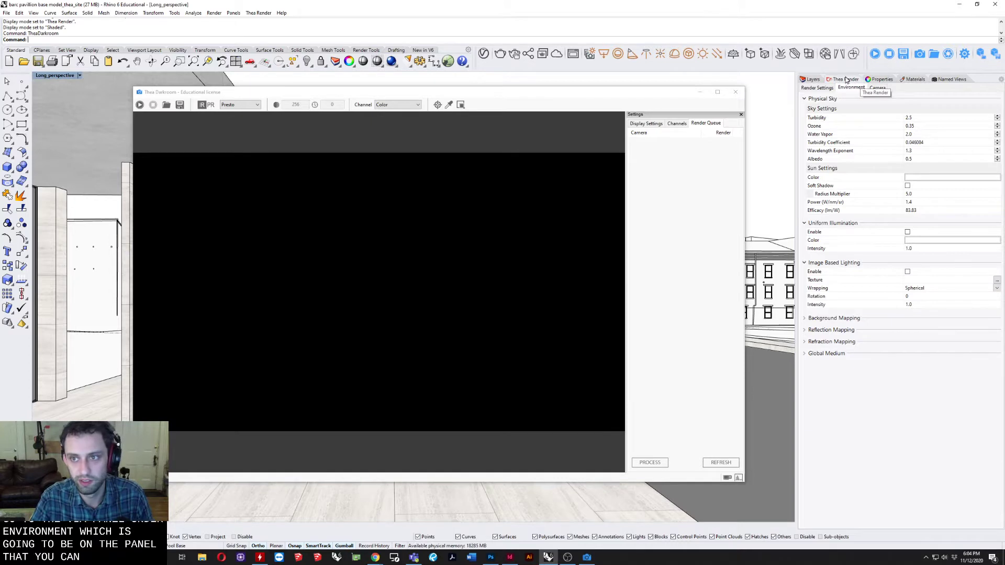
{"action": "left_click", "coordinate": [907, 272]}
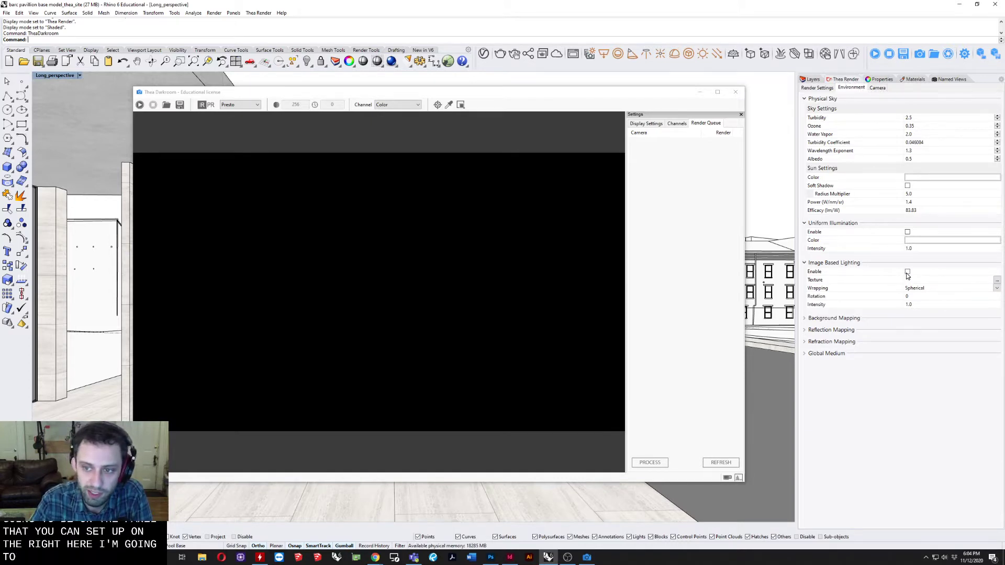
Load the HDR version of 0707 Dawn Sun from the 0707 v3 folder as the image-based lighting texture
{"action": "left_click", "coordinate": [996, 282]}
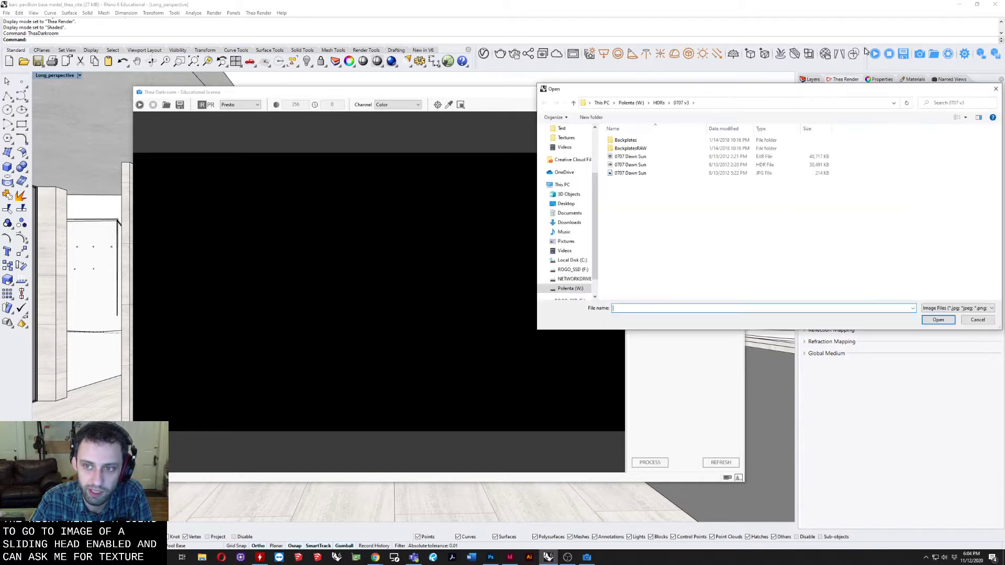
{"action": "left_click_drag", "start_coordinate": [802, 95], "coordinate": [534, 110]}
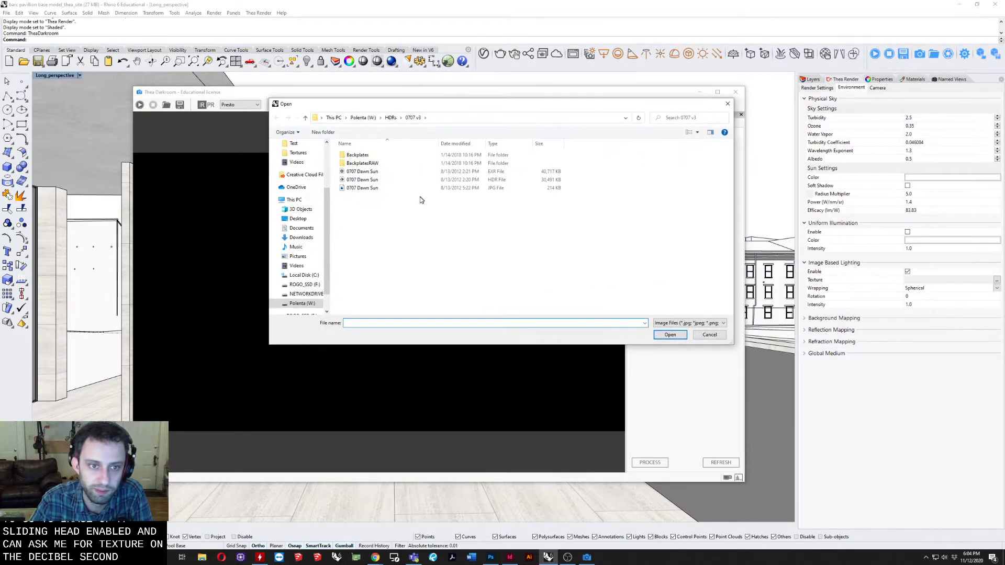
{"action": "left_click", "coordinate": [366, 190]}
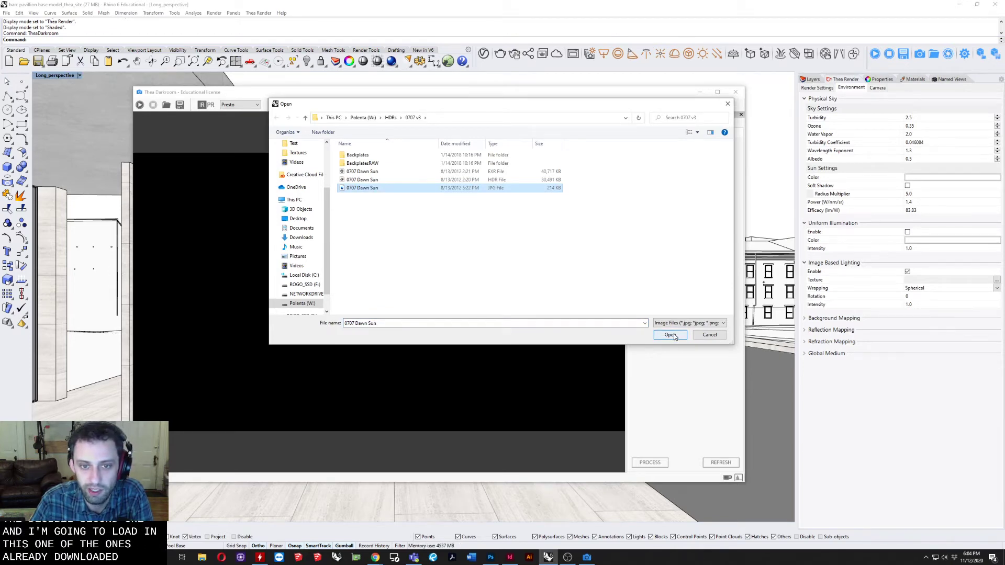
{"action": "left_click", "coordinate": [502, 181]}
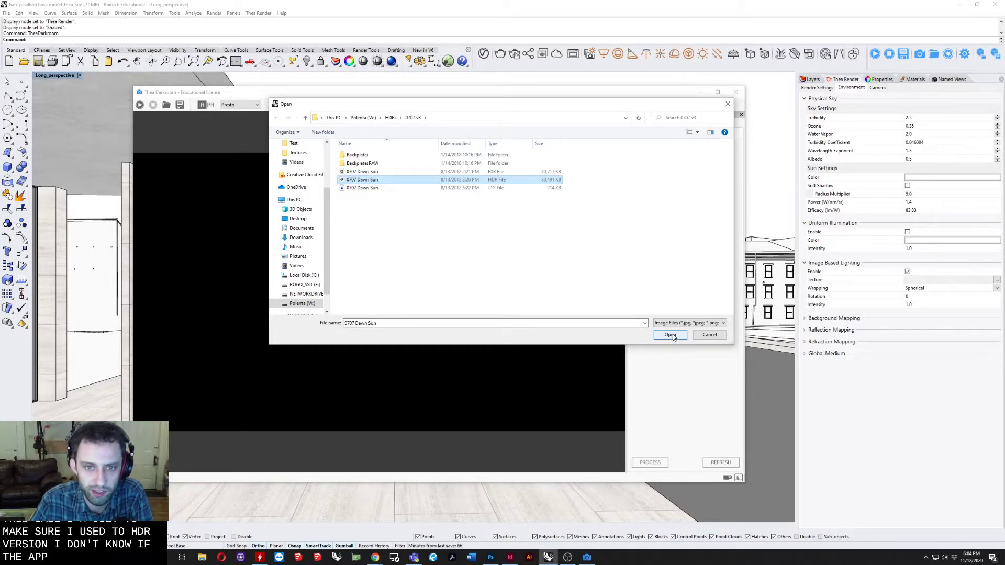
{"action": "left_click", "coordinate": [671, 335]}
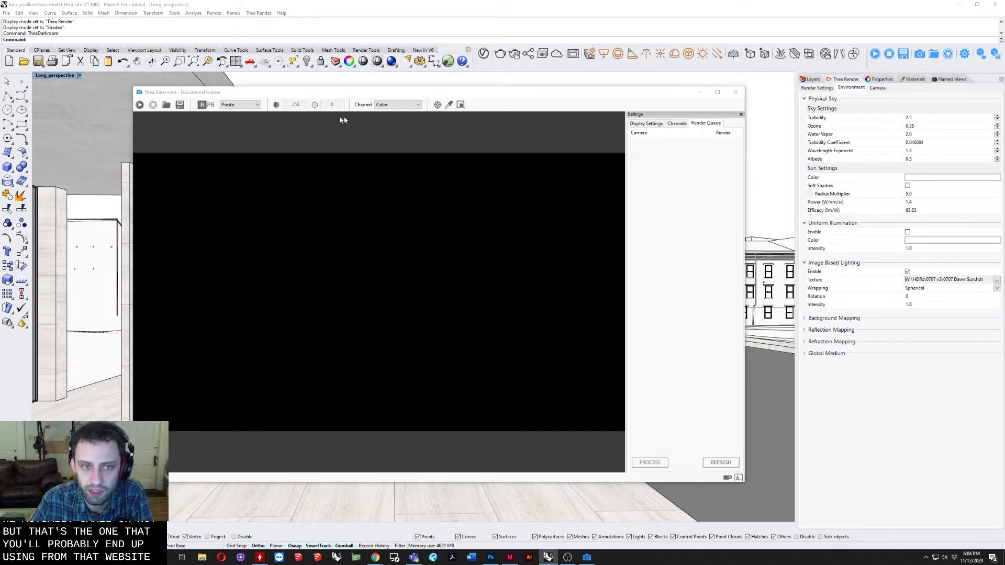
Run a Presto test render in Darkroom with the HDRI lighting, stop it, and close the Darkroom window
{"action": "left_click", "coordinate": [140, 106]}
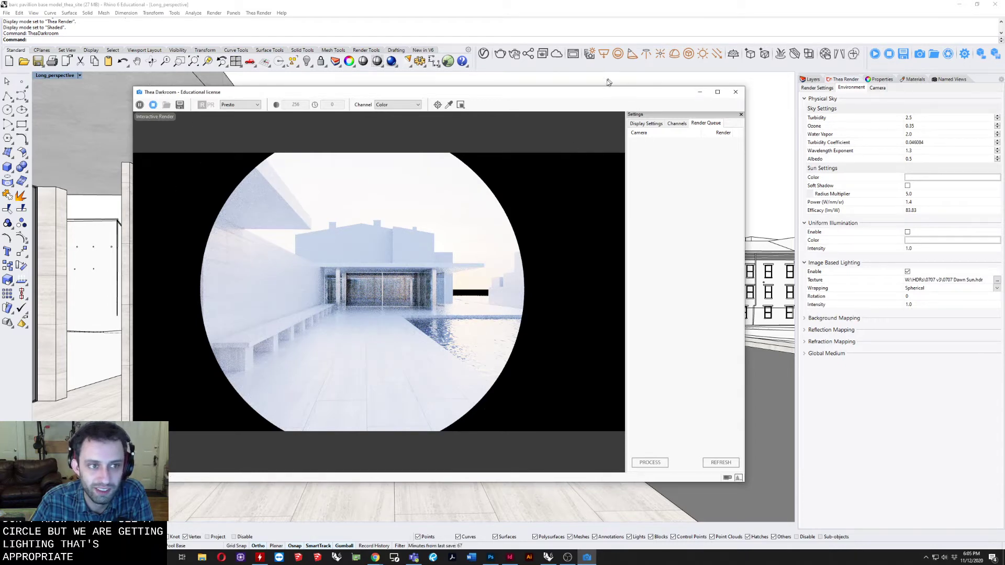
{"action": "left_click_drag", "start_coordinate": [557, 83], "coordinate": [554, 82]}
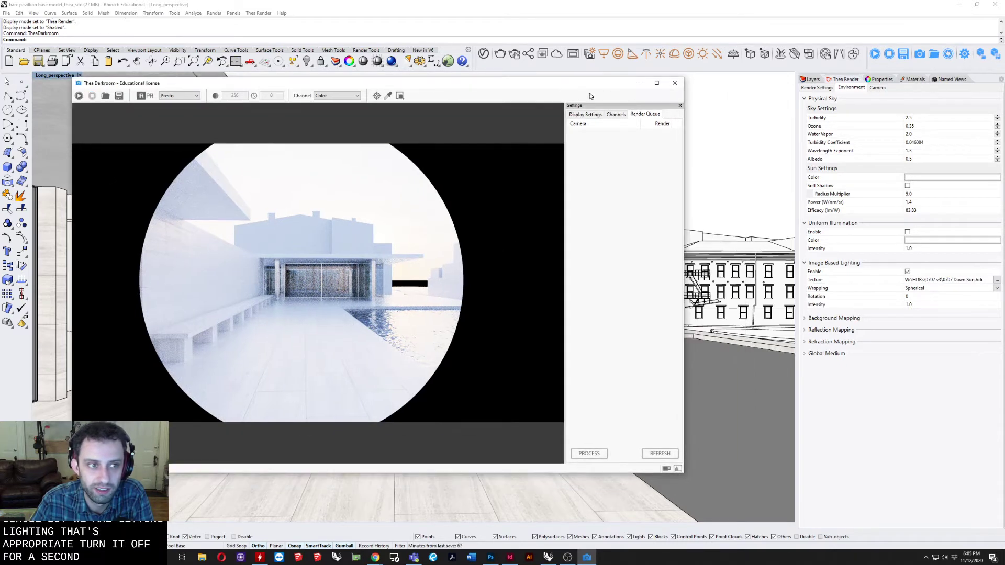
{"action": "left_click", "coordinate": [669, 86]}
Set the Long_perspective viewport to Thea Render display and close the floating Lights panel to view the pavilion and pool
{"action": "right_click", "coordinate": [63, 78]}
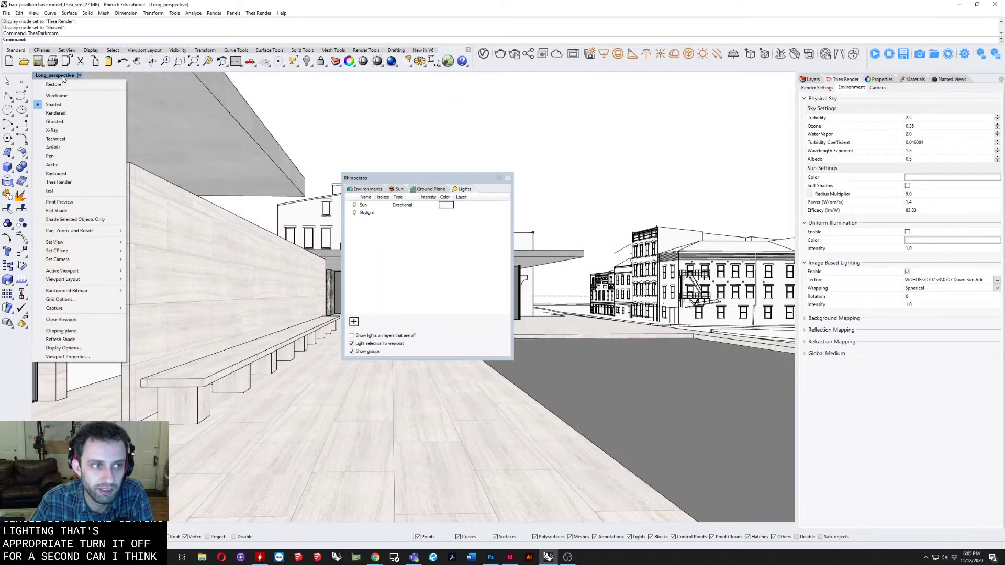
{"action": "left_click", "coordinate": [307, 131]}
{"action": "right_click_drag", "start_coordinate": [317, 189], "coordinate": [316, 192]}
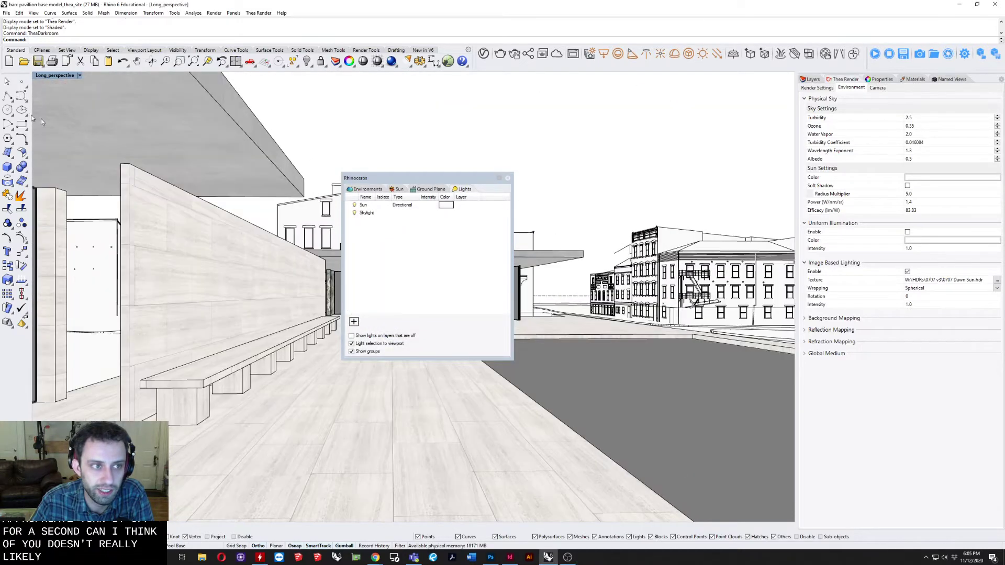
{"action": "right_click", "coordinate": [44, 76]}
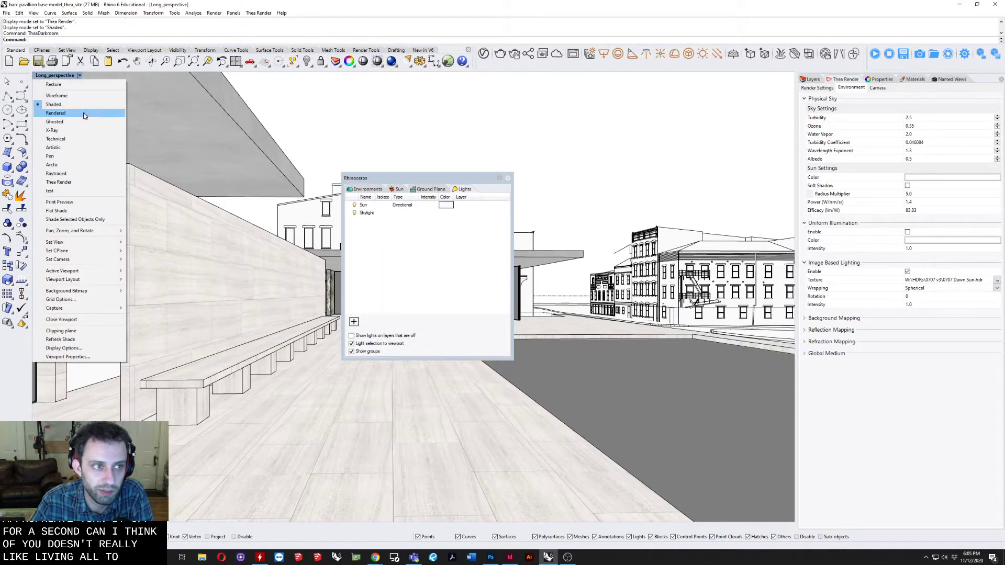
{"action": "left_click", "coordinate": [69, 182]}
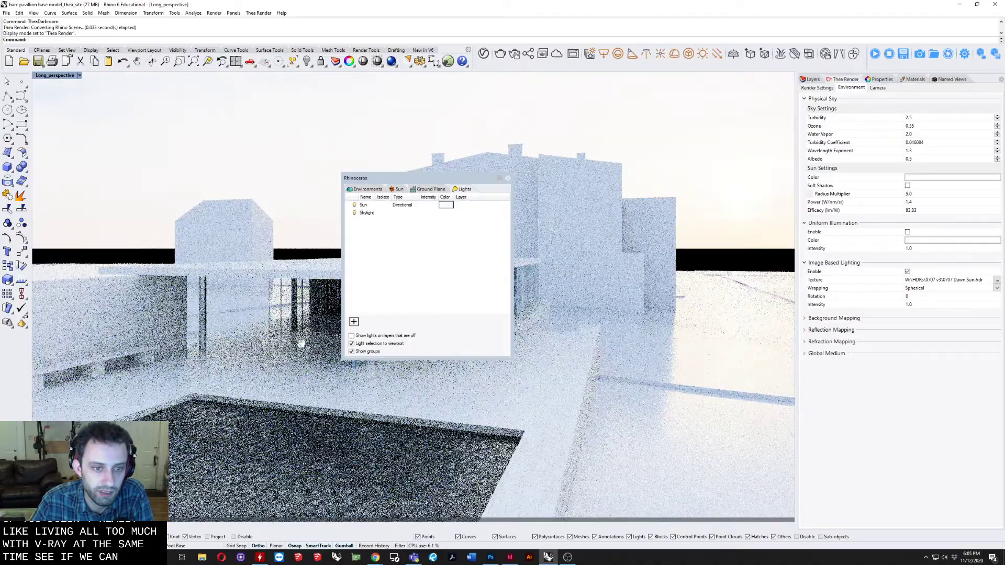
{"action": "right_click_drag", "start_coordinate": [301, 343], "coordinate": [380, 313], "text": "shift"}
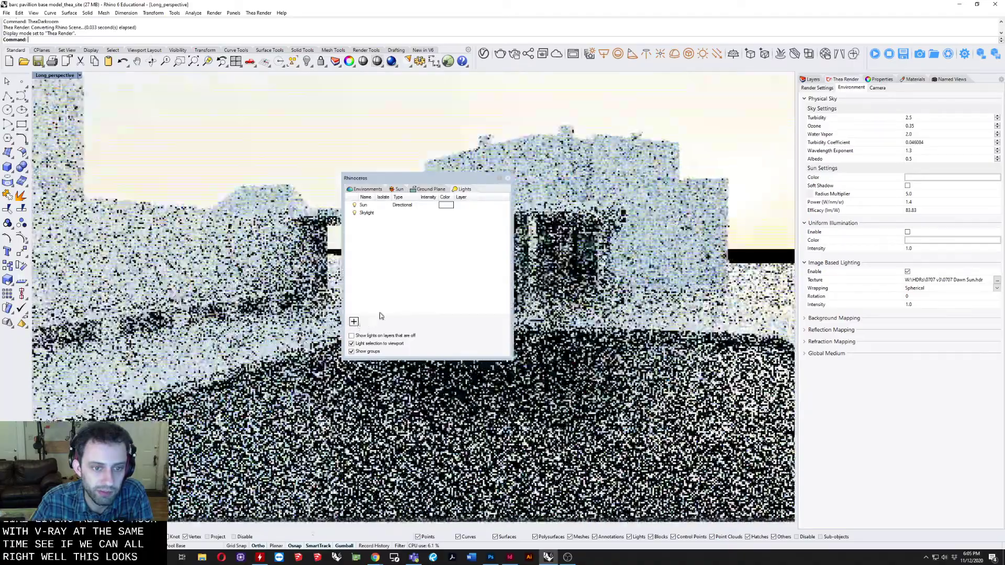
{"action": "left_click", "coordinate": [507, 178]}
{"action": "right_click_drag", "start_coordinate": [314, 270], "coordinate": [542, 320]}
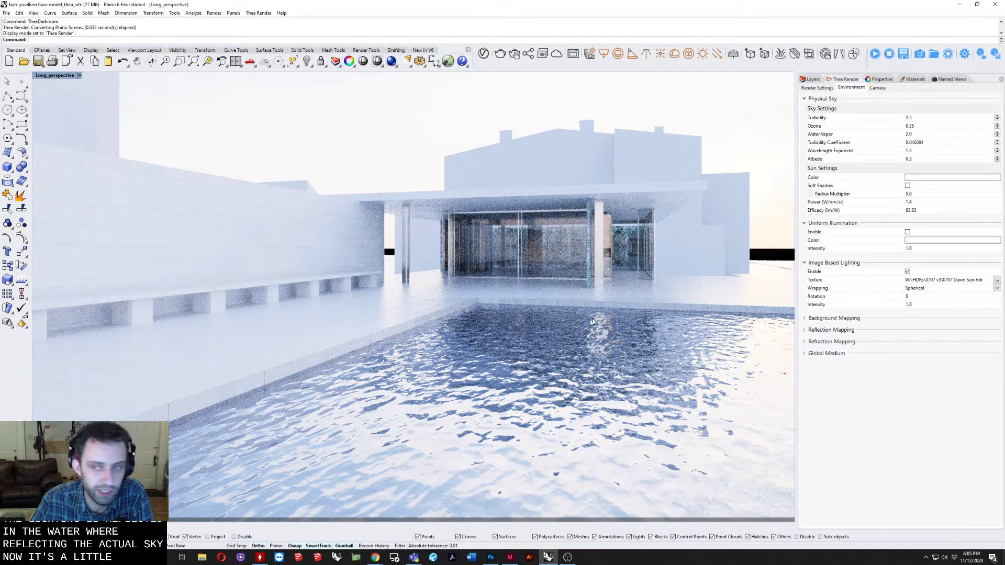
Set the Thea camera's shutter speed to 300
{"action": "left_click", "coordinate": [876, 88]}
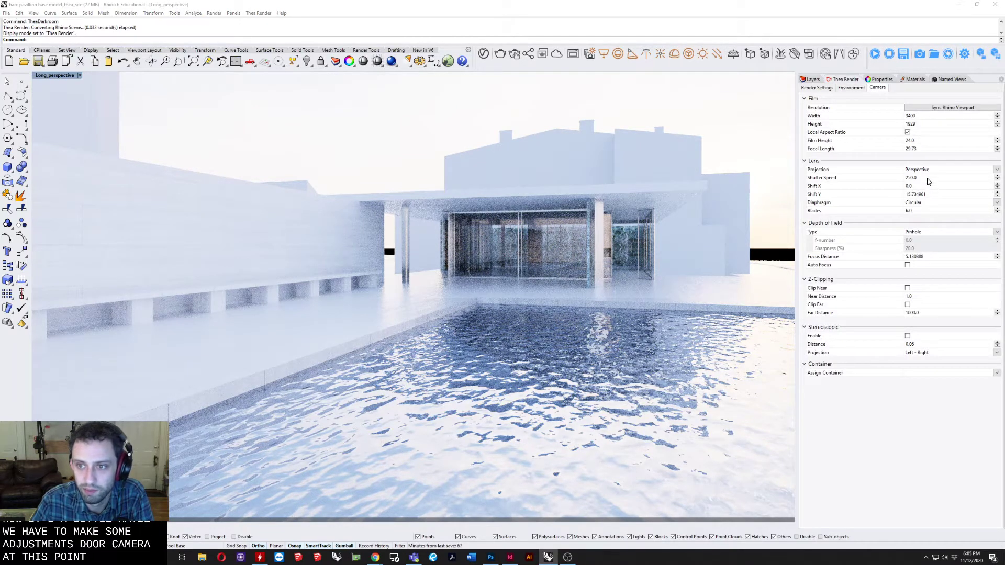
{"action": "type", "text": "300"}
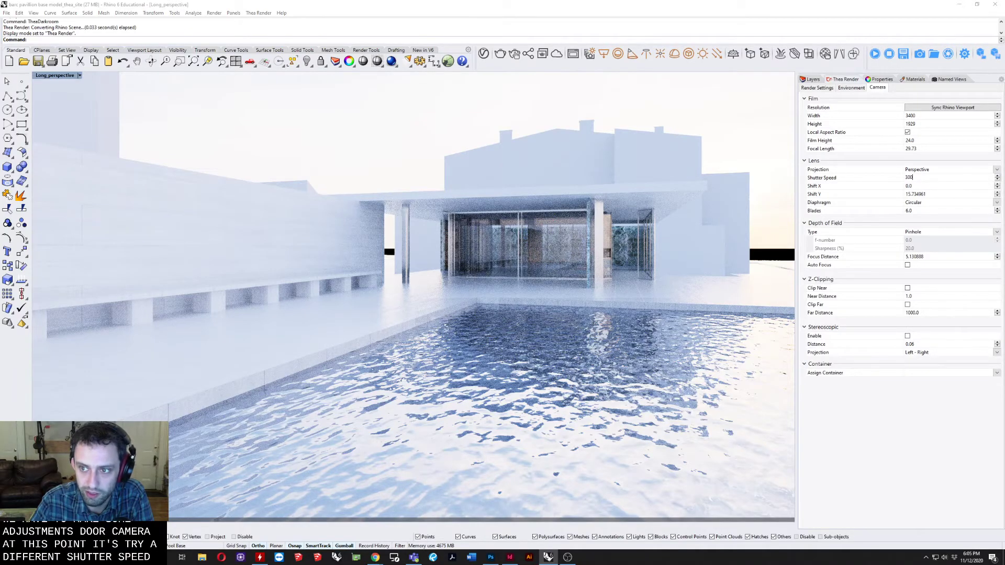
{"action": "key", "text": "Return"}
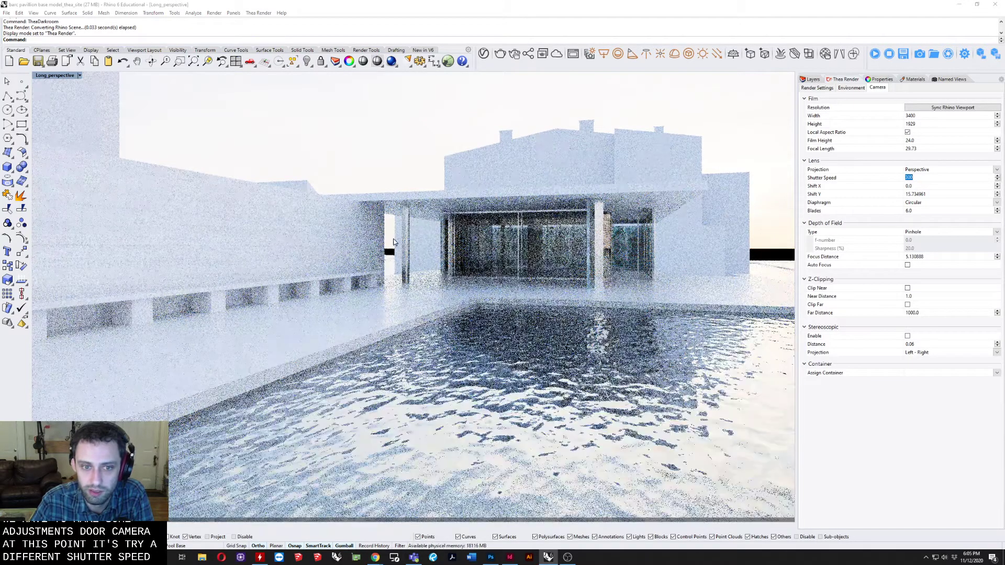
Examine the HDRI's tone, background and sun direction around the pavilion and from above the whole site
{"action": "scroll", "coordinate": [422, 250], "scroll_direction": "up", "scroll_amount": 3}
{"action": "scroll", "coordinate": [422, 251], "scroll_direction": "down", "scroll_amount": 5}
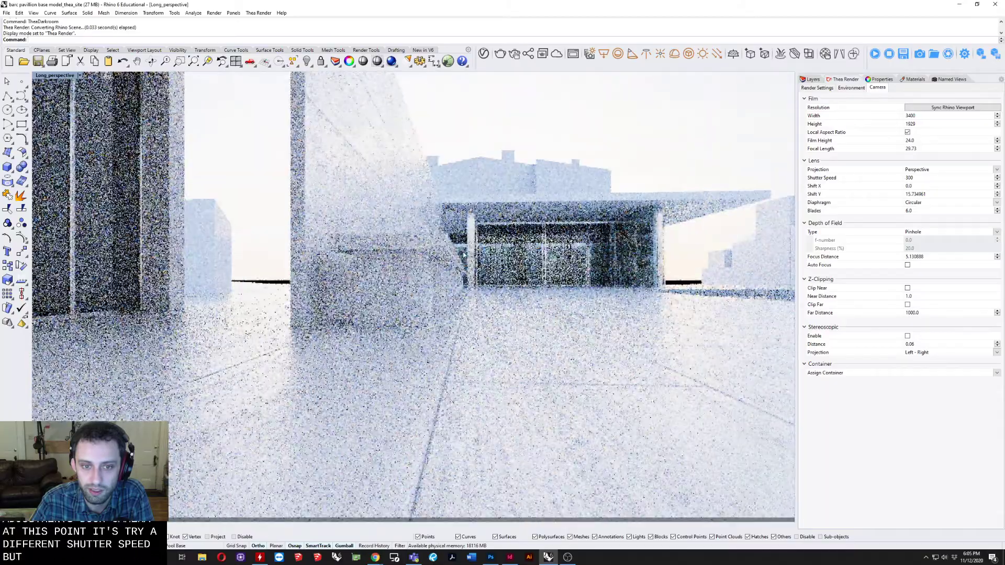
{"action": "right_click_drag", "start_coordinate": [420, 253], "coordinate": [489, 260], "text": "shift"}
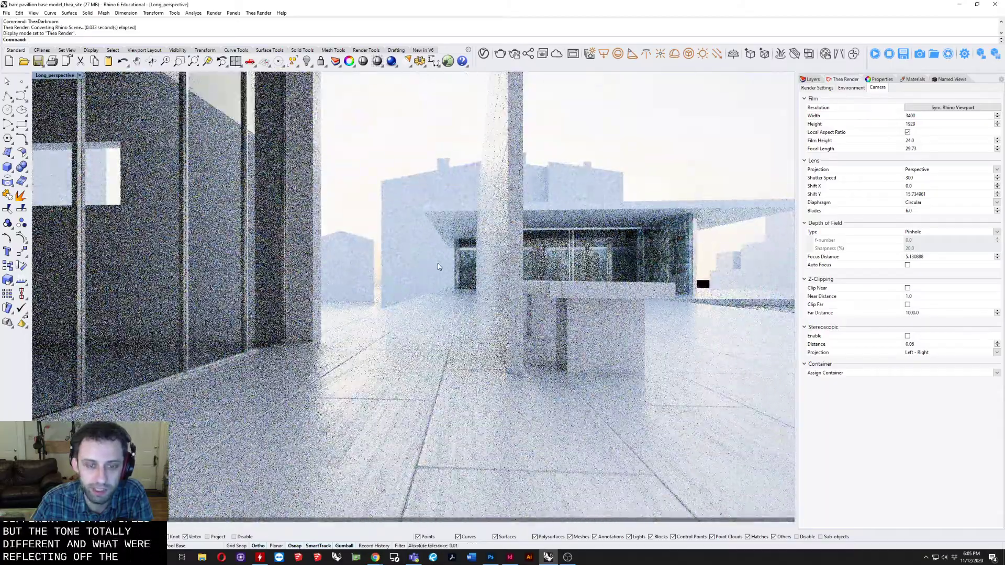
{"action": "scroll", "coordinate": [438, 262], "scroll_direction": "up", "scroll_amount": 2}
{"action": "scroll", "coordinate": [480, 262], "scroll_direction": "up", "scroll_amount": 3}
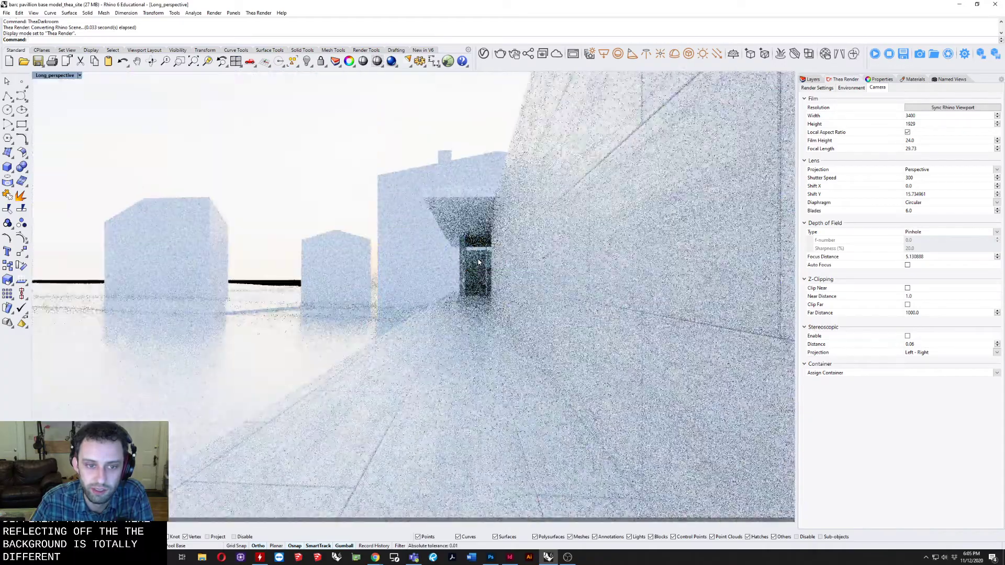
{"action": "scroll", "coordinate": [414, 272], "scroll_direction": "down", "scroll_amount": 5}
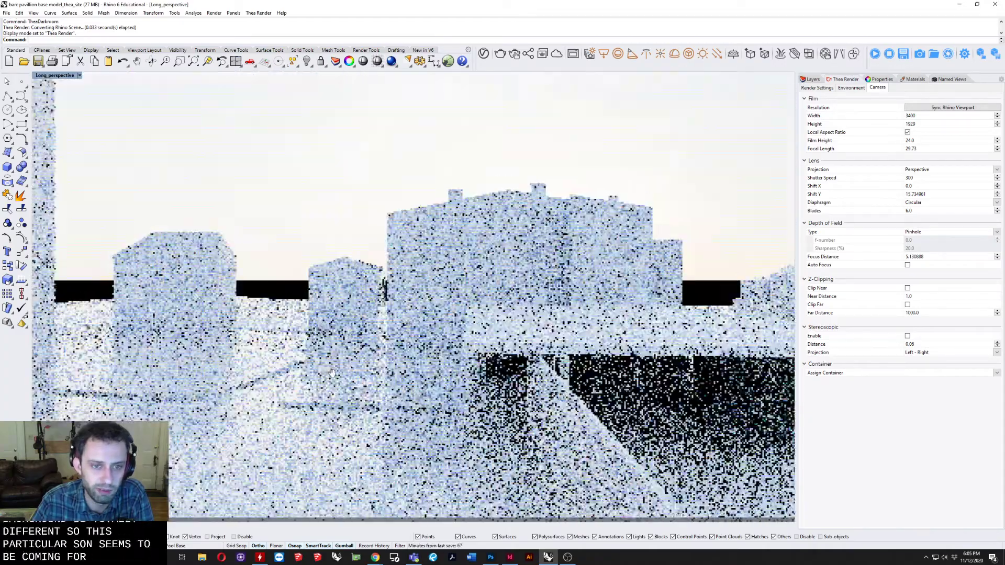
{"action": "right_click_drag", "start_coordinate": [408, 282], "coordinate": [551, 331]}
{"action": "scroll", "coordinate": [424, 327], "scroll_direction": "down", "scroll_amount": 10}
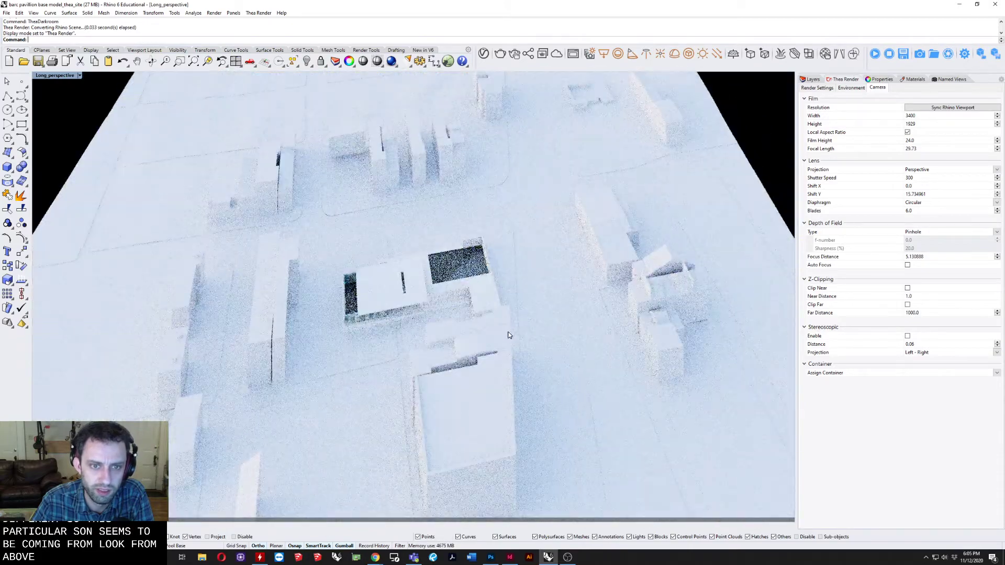
{"action": "right_click_drag", "start_coordinate": [454, 335], "coordinate": [704, 248], "text": "shift"}
{"action": "right_click_drag", "start_coordinate": [565, 309], "coordinate": [539, 281]}
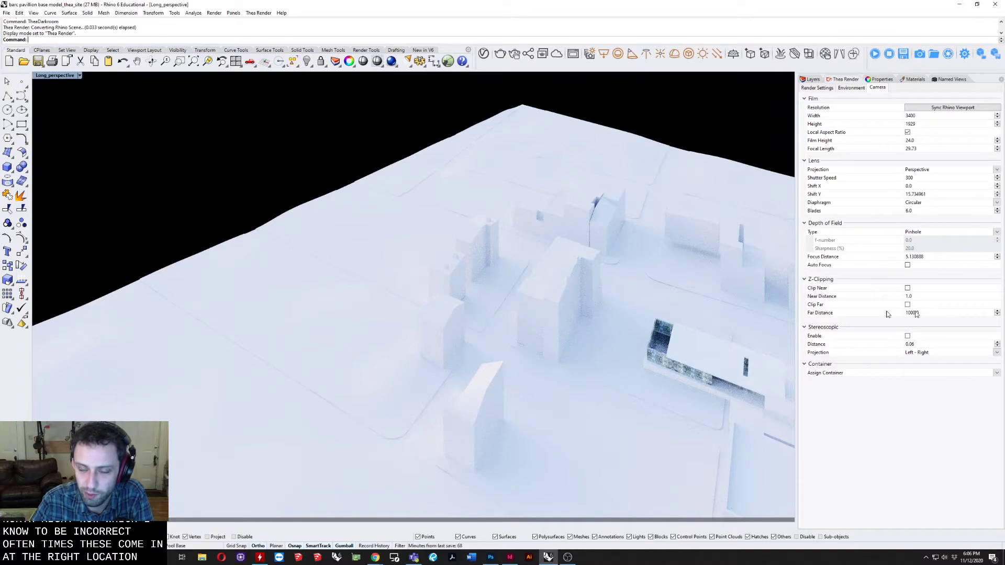
{"action": "right_click_drag", "start_coordinate": [532, 328], "coordinate": [400, 320]}
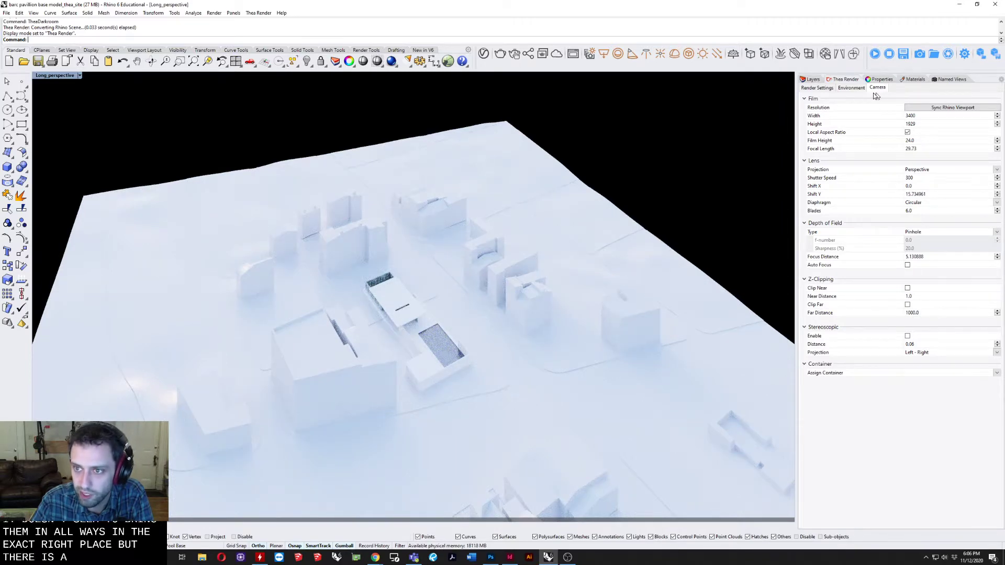
Try an image-based lighting rotation of 270, and set the rotation to 90 instead
{"action": "left_click", "coordinate": [851, 87]}
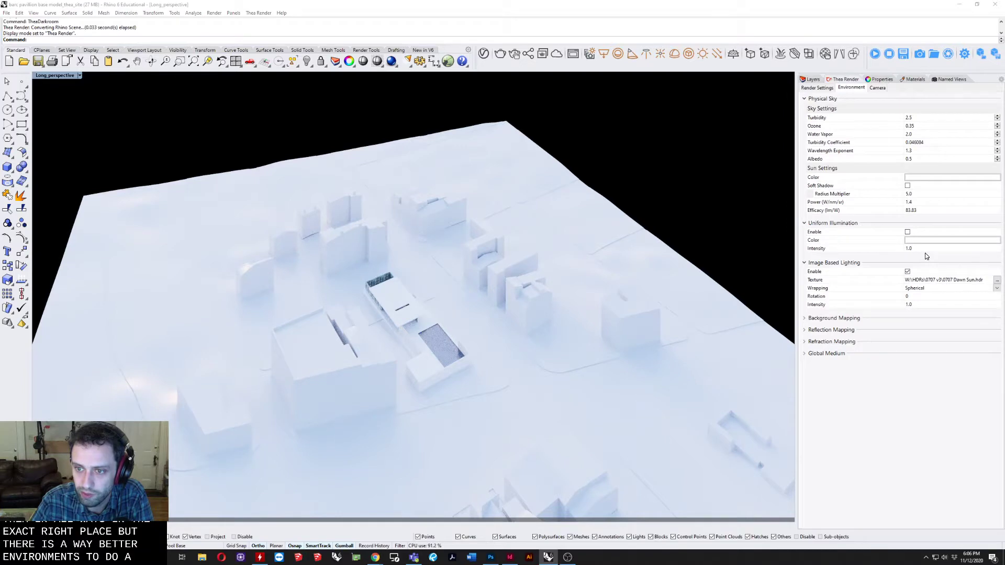
{"action": "left_click", "coordinate": [924, 296]}
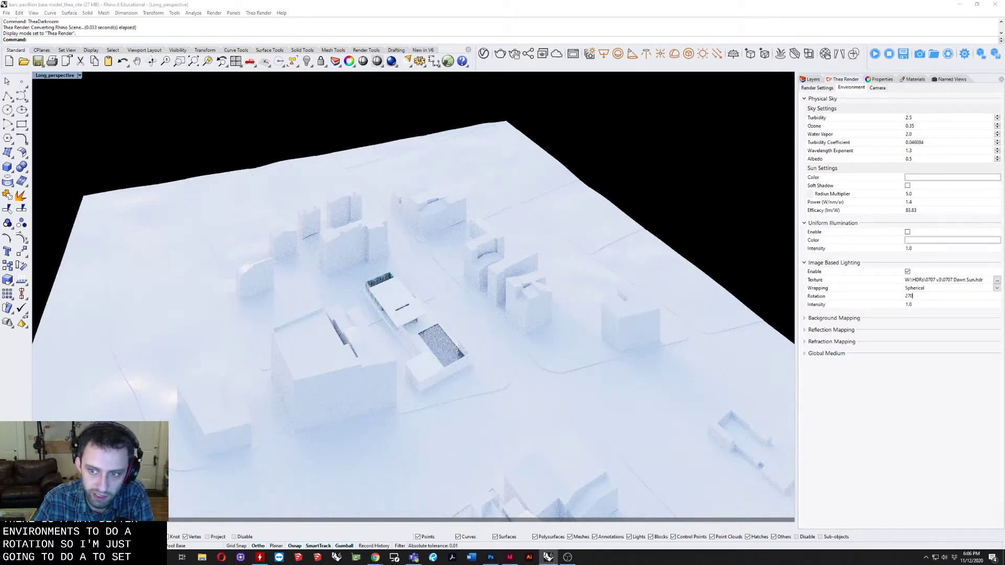
{"action": "key", "text": "Return"}
{"action": "right_click_drag", "start_coordinate": [518, 319], "coordinate": [594, 334]}
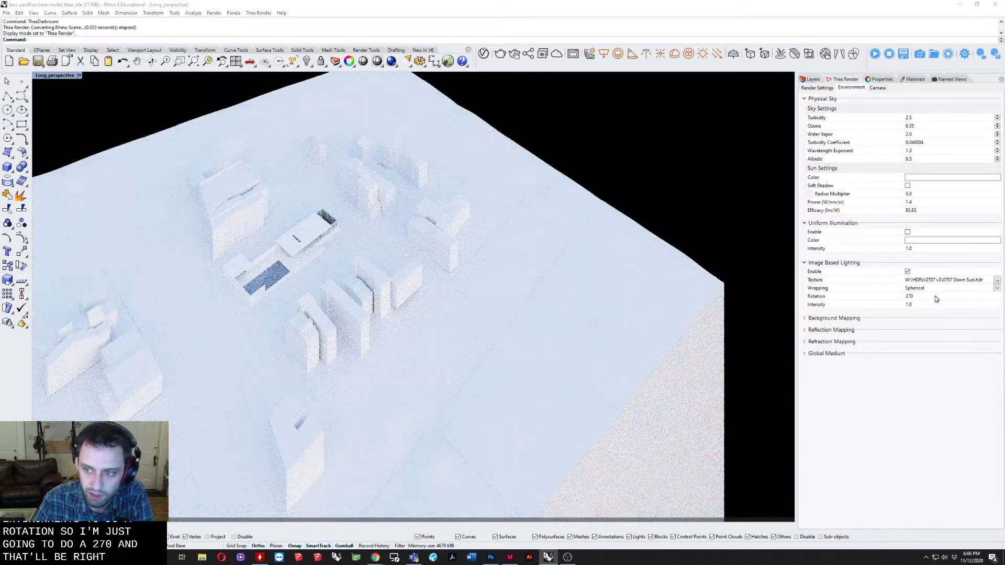
{"action": "key", "text": "Return"}
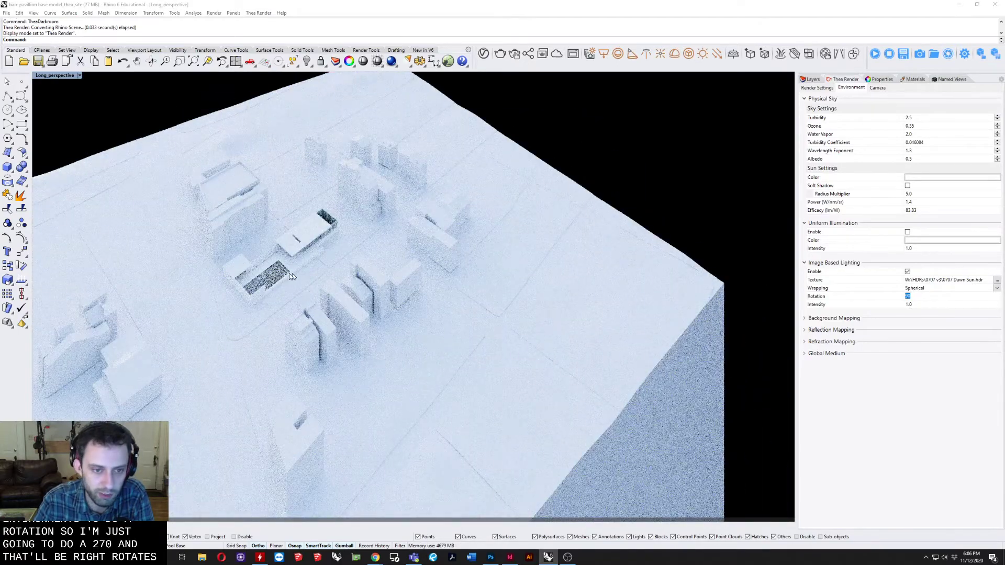
Examine the rotated HDRI lighting from above the site and at eye level around the pavilion's walls, pool and horizon
{"action": "right_click_drag", "start_coordinate": [266, 234], "coordinate": [370, 316]}
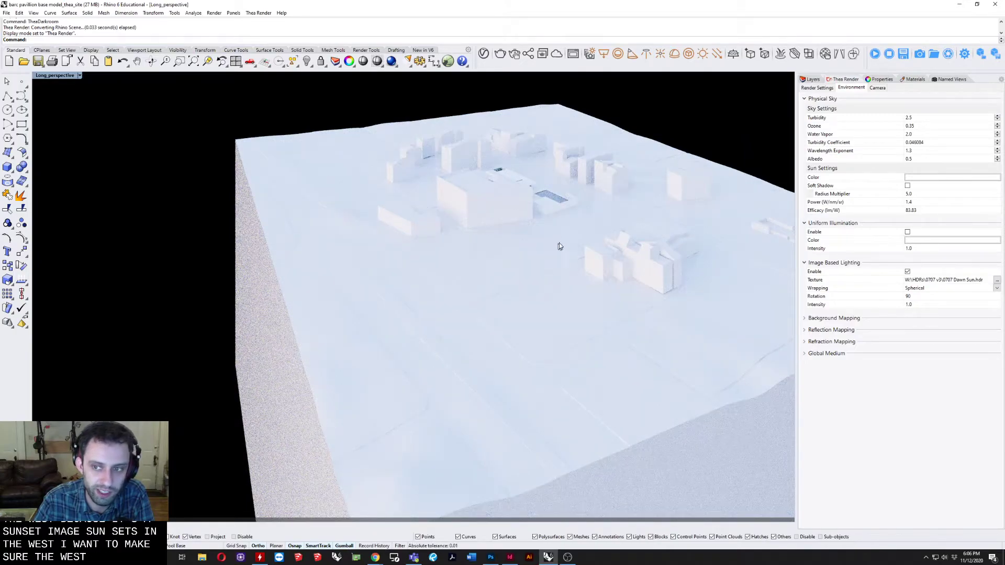
{"action": "right_click_drag", "start_coordinate": [518, 337], "coordinate": [296, 227]}
{"action": "scroll", "coordinate": [413, 345], "scroll_direction": "up", "scroll_amount": 10}
{"action": "scroll", "coordinate": [409, 357], "scroll_direction": "up", "scroll_amount": 6}
{"action": "scroll", "coordinate": [296, 226], "scroll_direction": "up", "scroll_amount": 5}
{"action": "scroll", "coordinate": [296, 227], "scroll_direction": "up", "scroll_amount": 2}
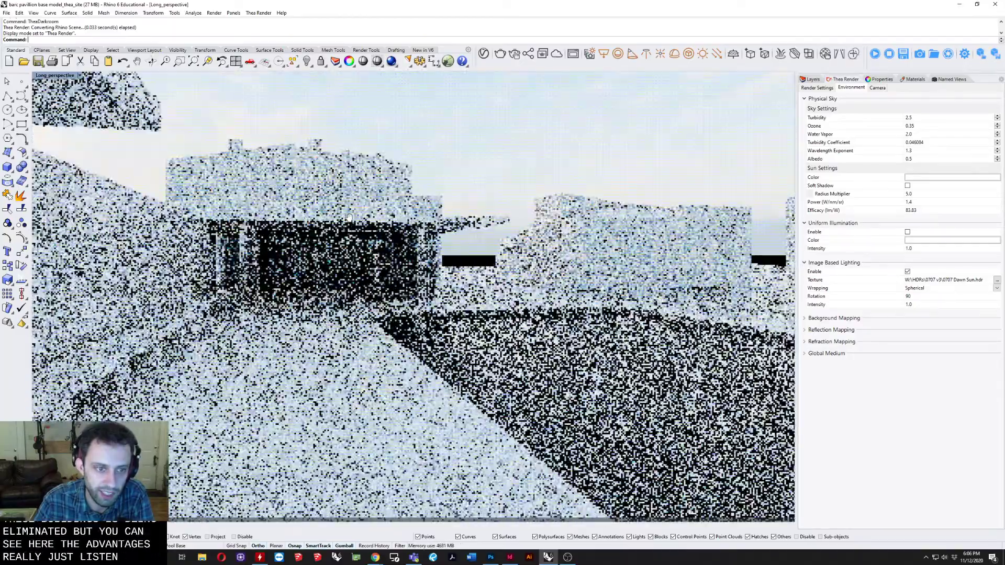
{"action": "right_click_drag", "start_coordinate": [335, 259], "coordinate": [583, 267], "text": "shift"}
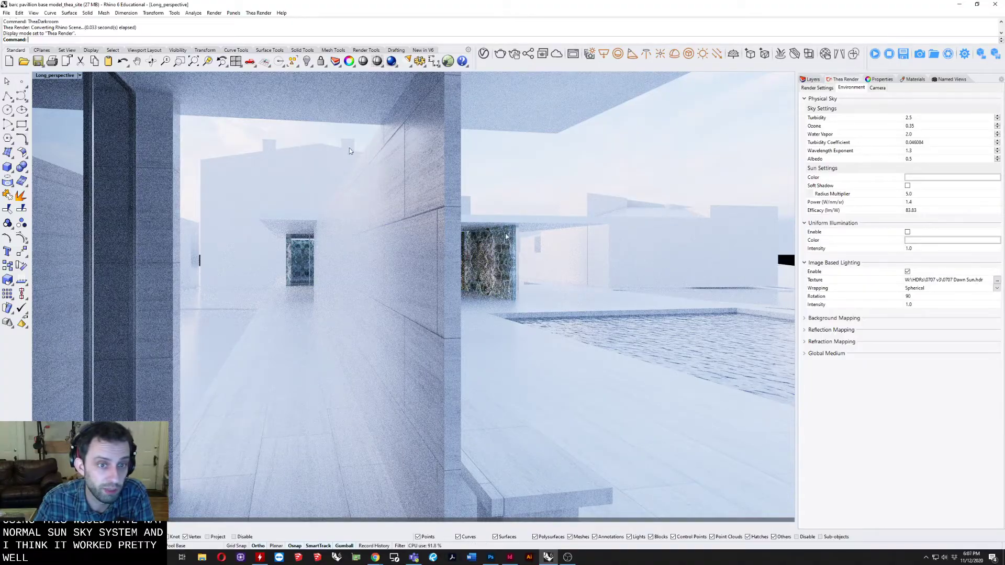
{"action": "right_click_drag", "start_coordinate": [683, 335], "coordinate": [535, 215], "text": "shift"}
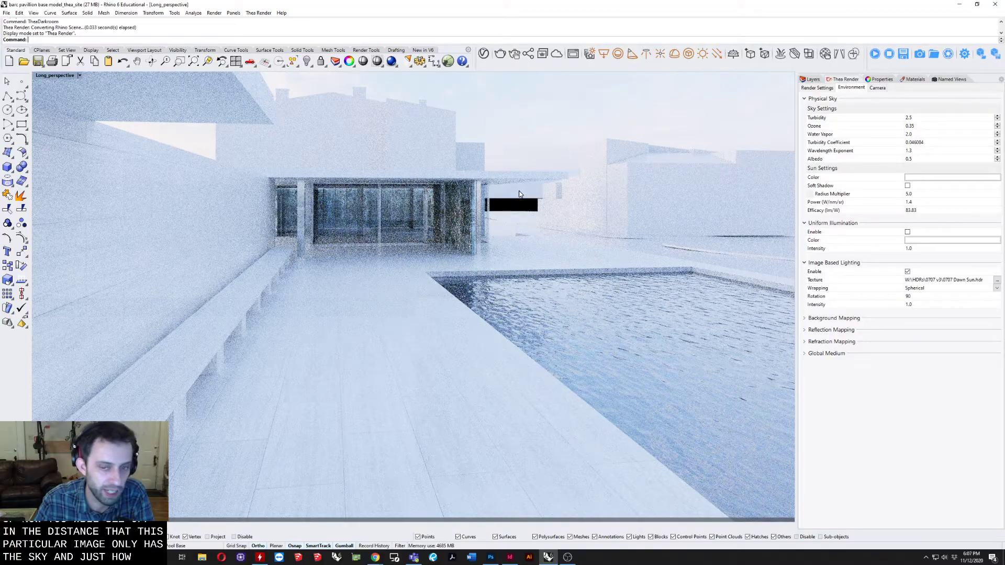
Examine the horizon behind the pavilion from close up and from above, ending at an eye-level view along the bench and pool
{"action": "scroll", "coordinate": [514, 211], "scroll_direction": "up", "scroll_amount": 2}
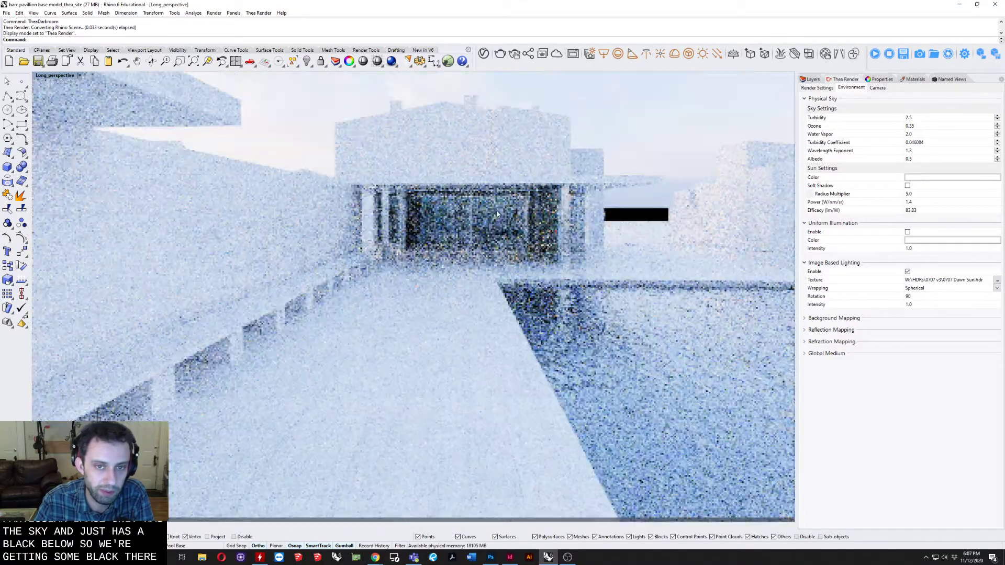
{"action": "right_click_drag", "start_coordinate": [497, 215], "coordinate": [471, 308], "text": "shift"}
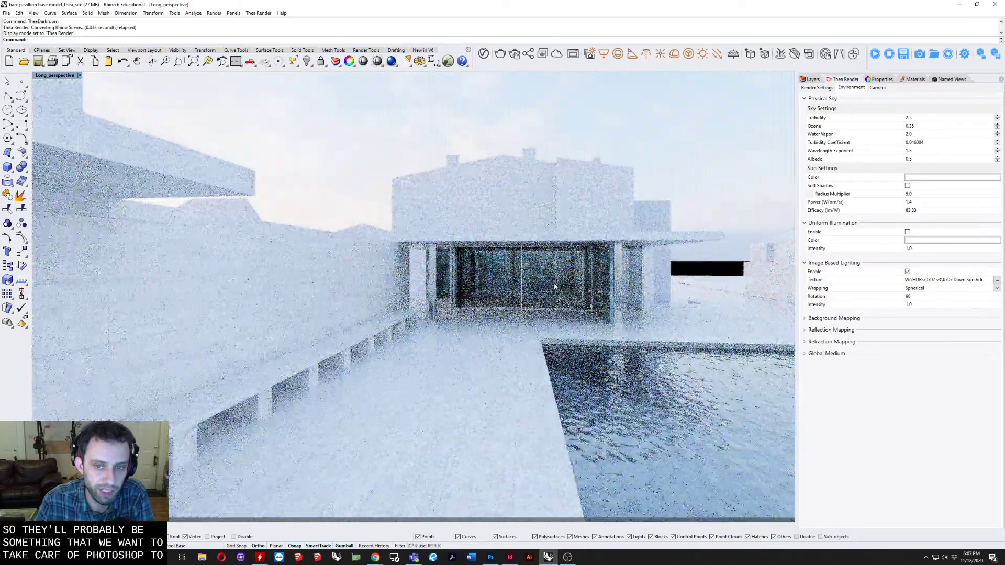
{"action": "scroll", "coordinate": [374, 261], "scroll_direction": "down", "scroll_amount": 1}
{"action": "right_click_drag", "start_coordinate": [375, 262], "coordinate": [366, 362], "text": "shift"}
{"action": "scroll", "coordinate": [374, 323], "scroll_direction": "down", "scroll_amount": 2}
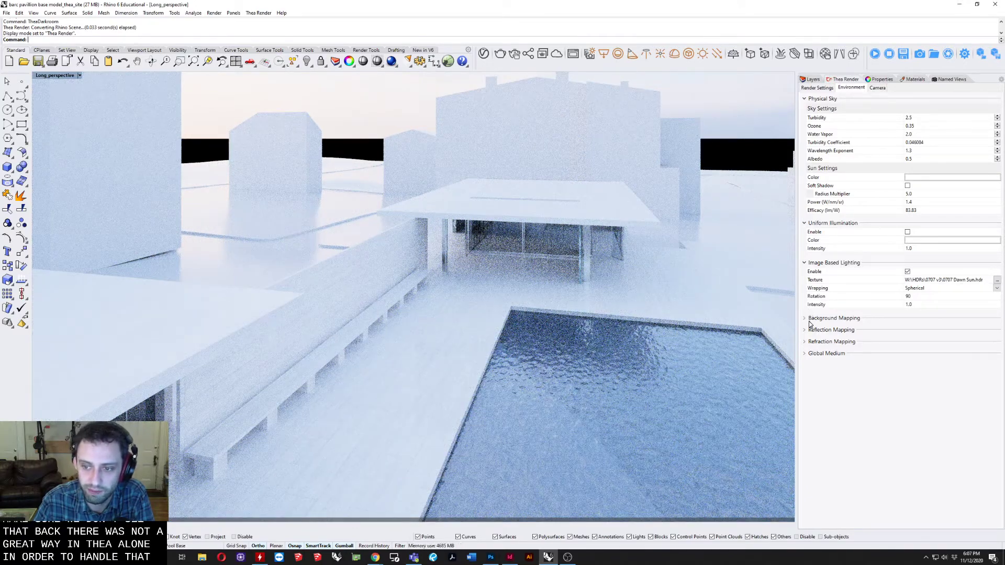
{"action": "right_click_drag", "start_coordinate": [606, 299], "coordinate": [653, 204]}
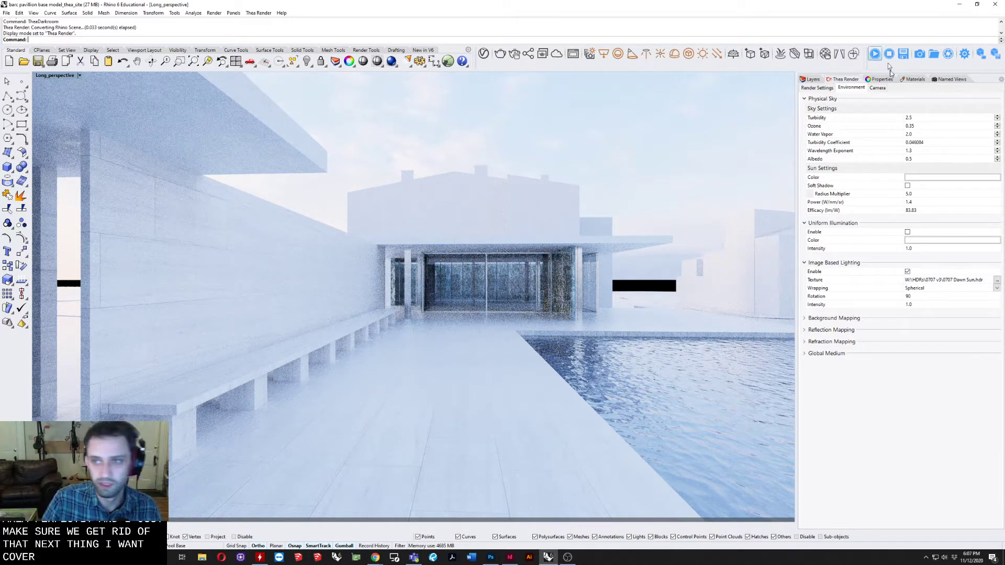
Set the viewport to Shaded, run a brief interactive render in the Thea Darkroom, and show its render channels
{"action": "left_click", "coordinate": [51, 75]}
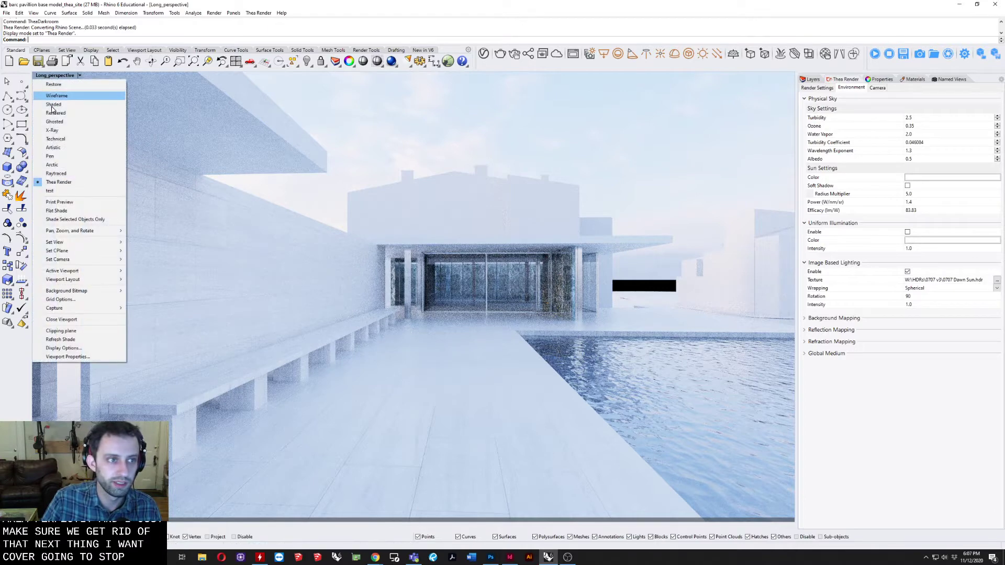
{"action": "left_click", "coordinate": [94, 104]}
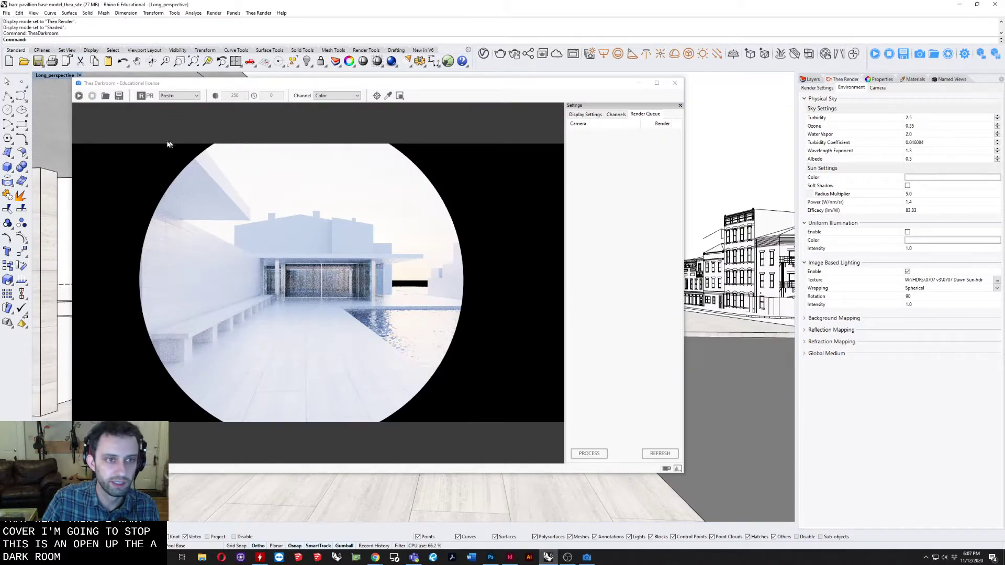
{"action": "left_click", "coordinate": [79, 96]}
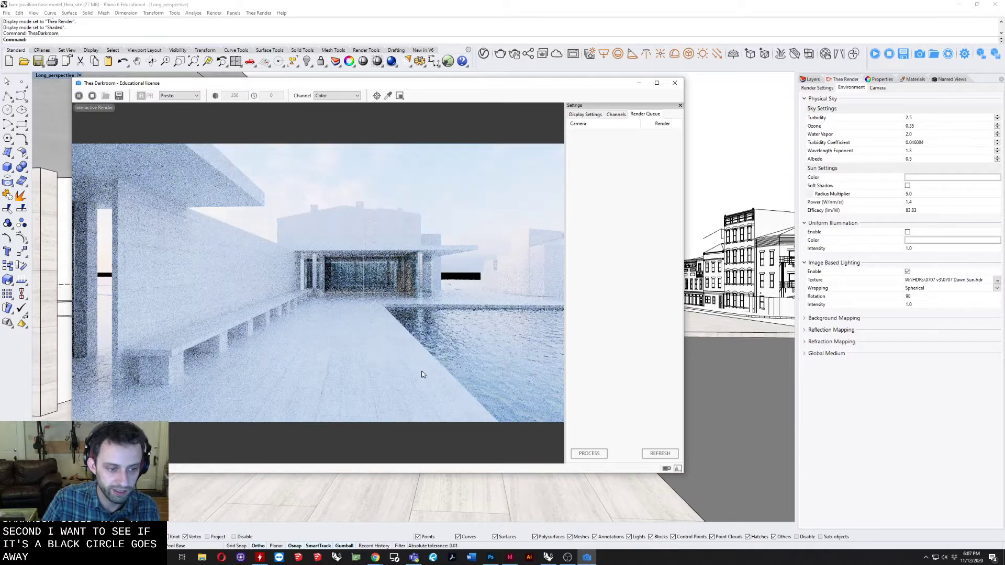
{"action": "left_click", "coordinate": [79, 96]}
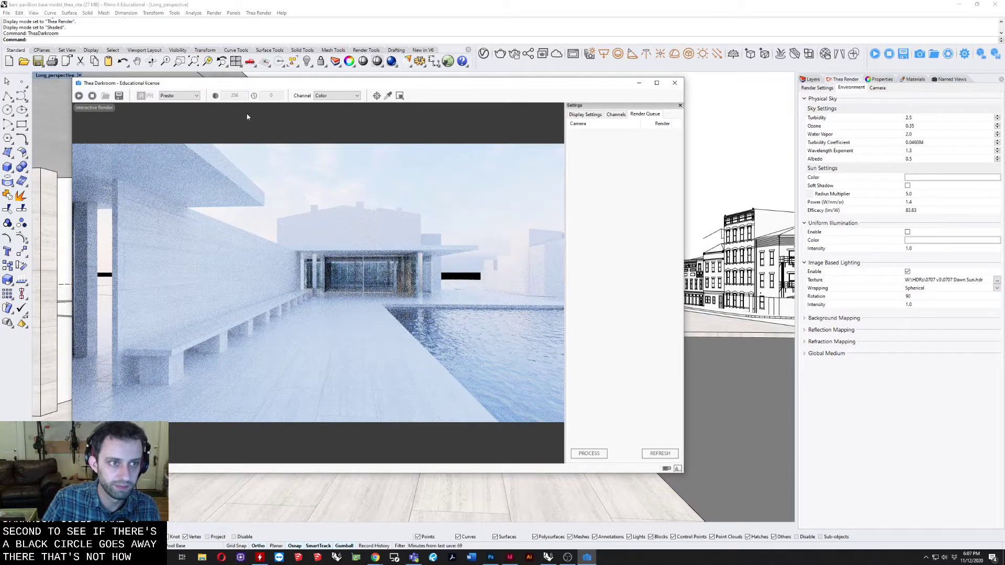
{"action": "left_click", "coordinate": [616, 114]}
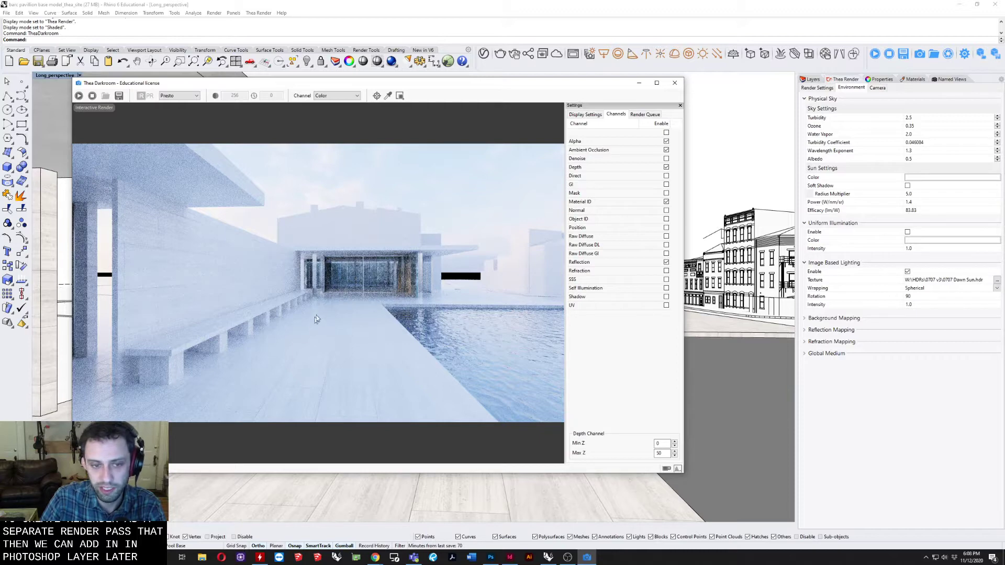
Try the scene without image-based lighting, restore that lighting, and enable Clay Render in the render settings
{"action": "left_click", "coordinate": [907, 271]}
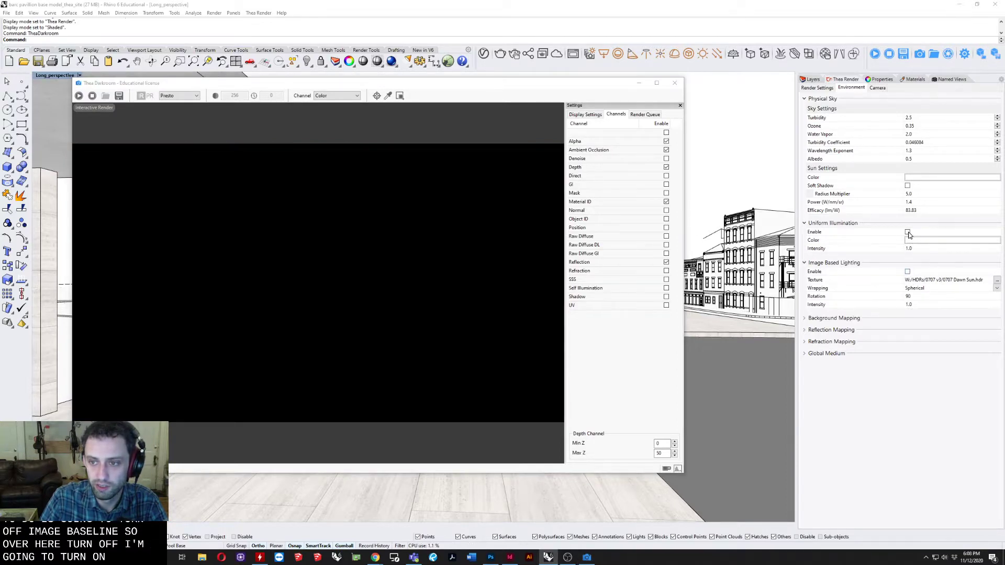
{"action": "left_click", "coordinate": [907, 272]}
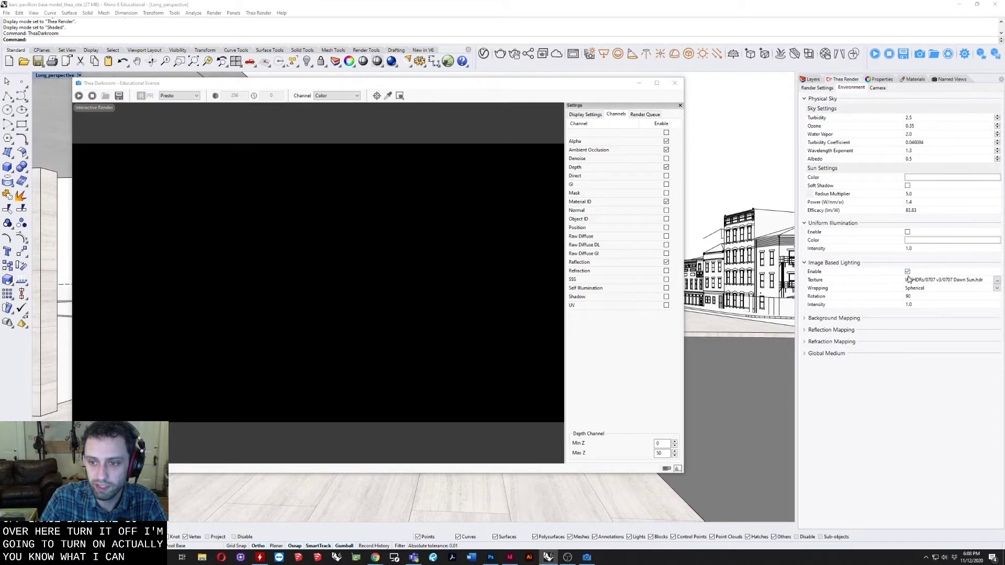
{"action": "left_click", "coordinate": [831, 87]}
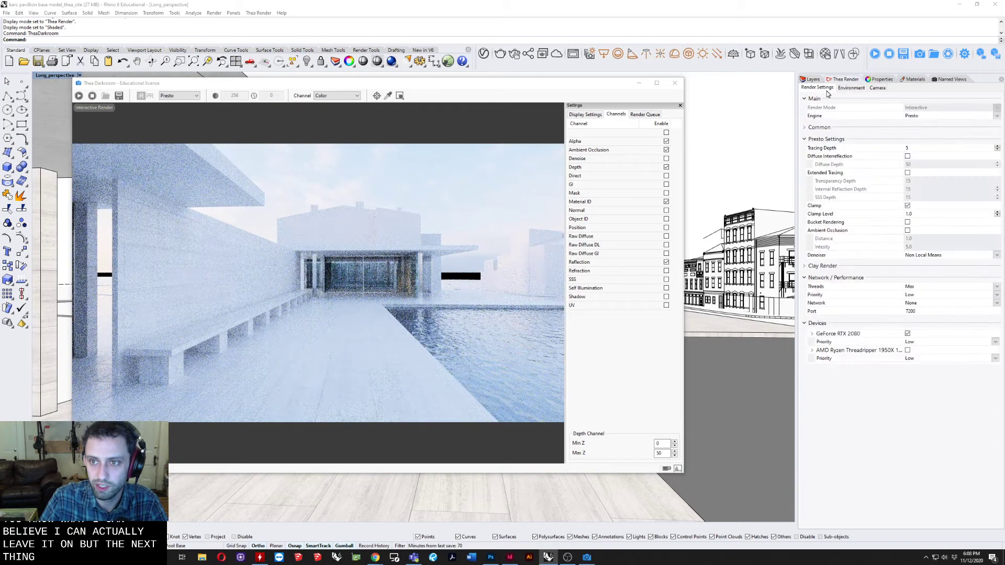
{"action": "left_click", "coordinate": [824, 266]}
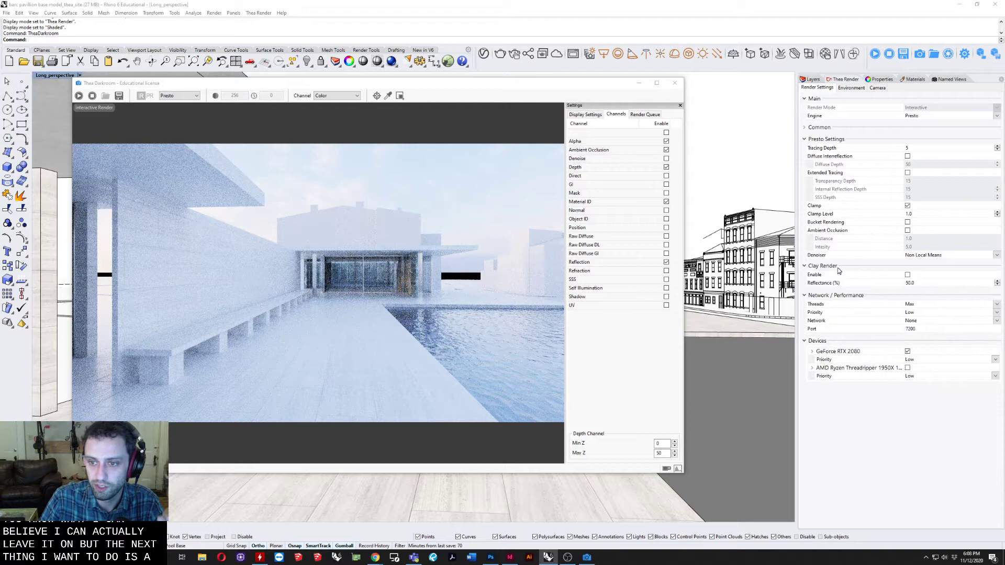
{"action": "left_click", "coordinate": [907, 276]}
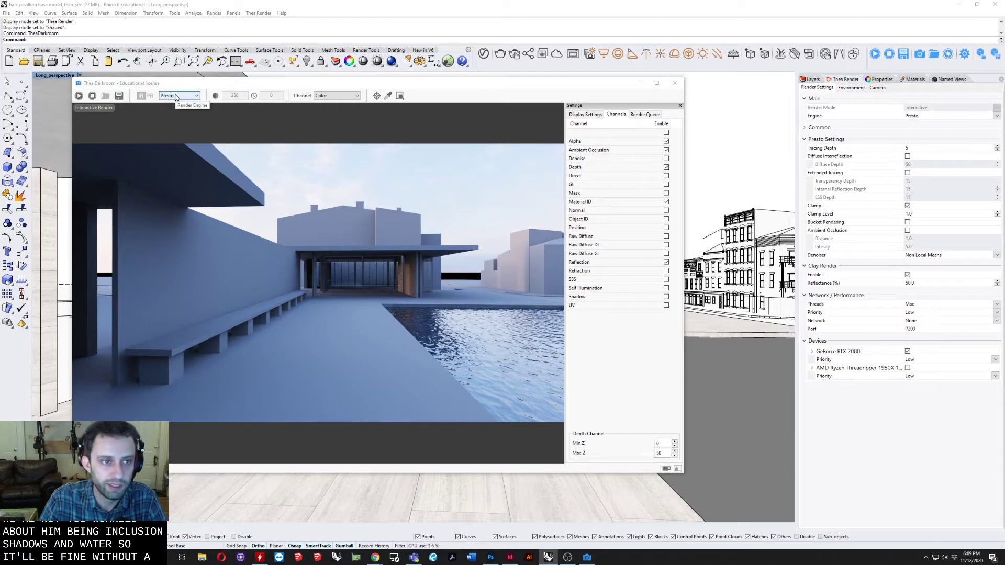
Stop the interactive render and switch the Darkroom to production rendering with the Presto engine
{"action": "left_click", "coordinate": [322, 97]}
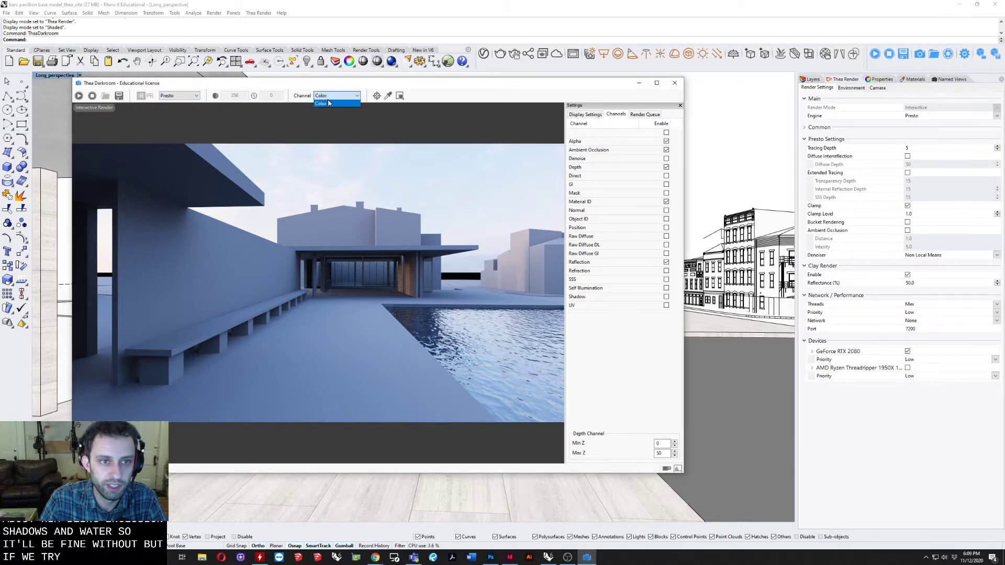
{"action": "left_click", "coordinate": [324, 98]}
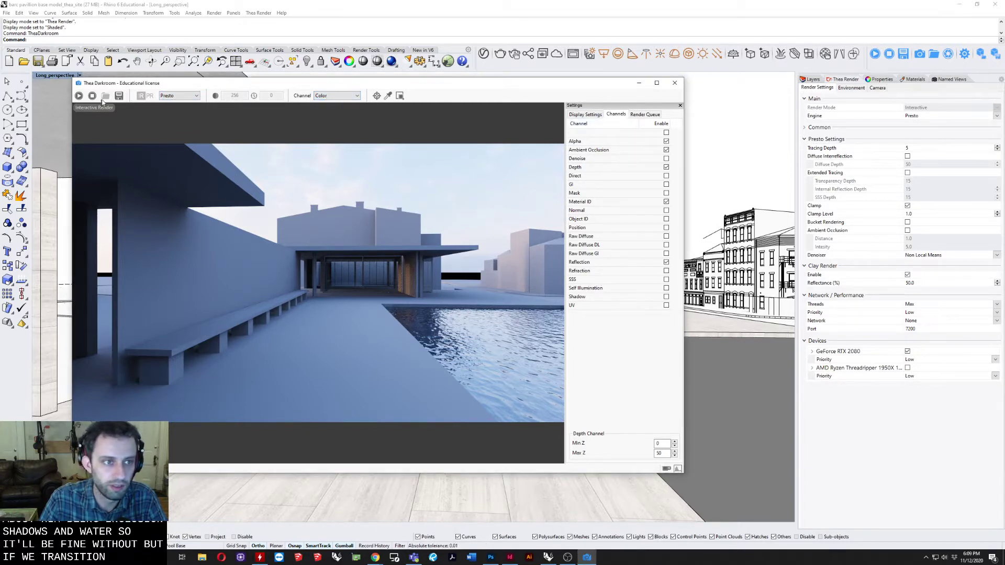
{"action": "left_click", "coordinate": [180, 95]}
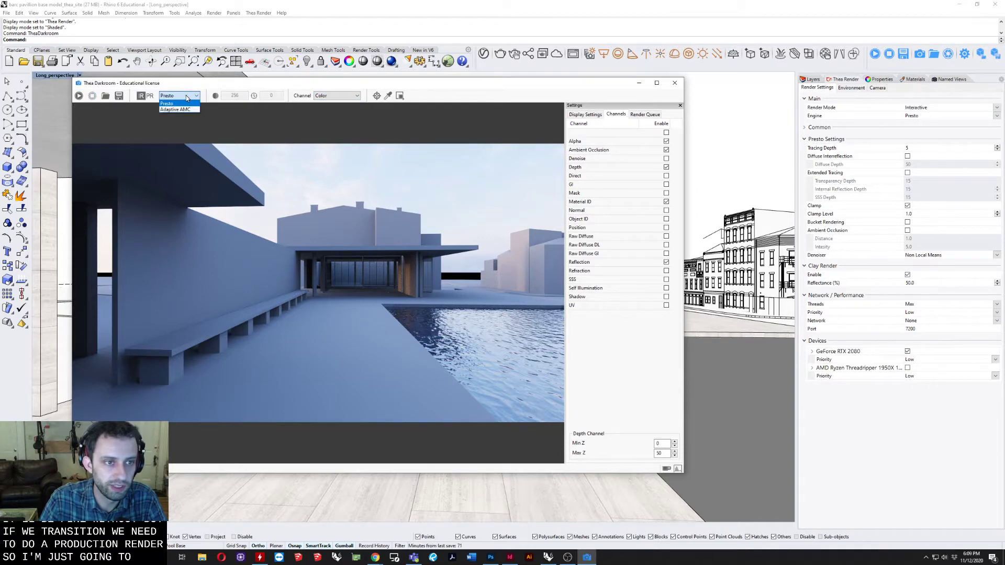
{"action": "left_click", "coordinate": [186, 97]}
{"action": "left_click", "coordinate": [150, 96]}
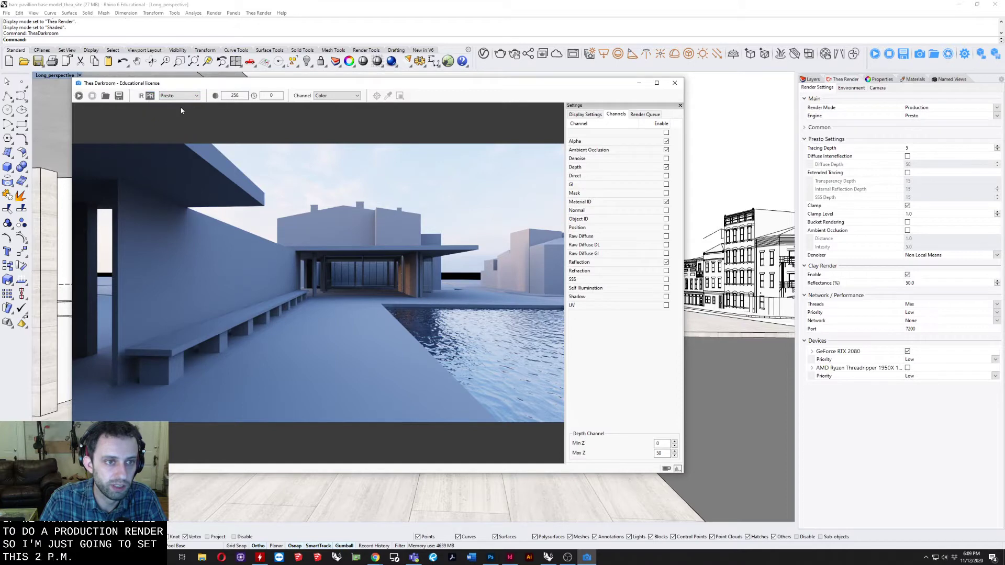
Set the production render's sample limit to 128 and start the clay render
{"action": "double_click", "coordinate": [234, 95]}
{"action": "type", "text": "12"}
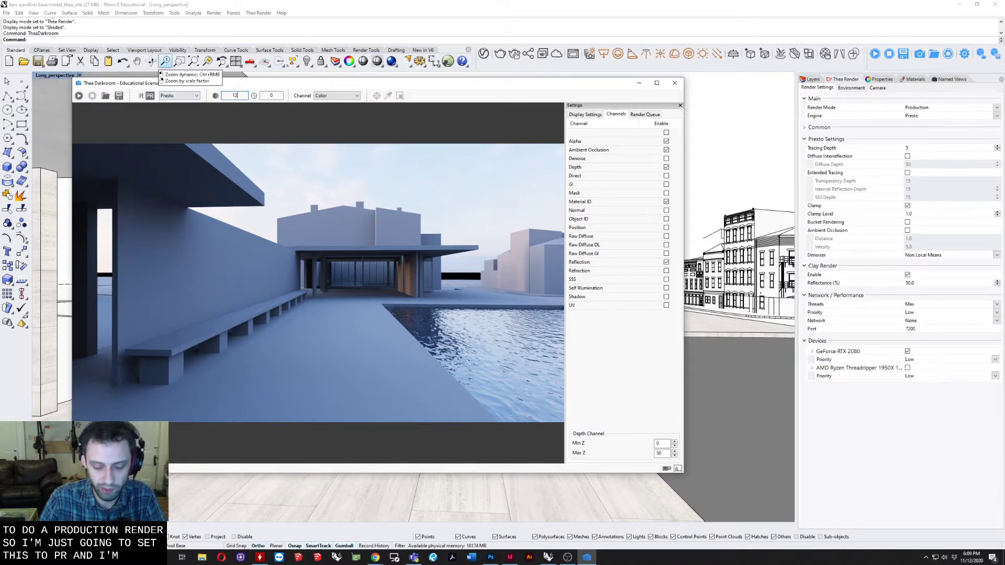
{"action": "type", "text": "6"}
{"action": "key", "text": "Tab"}
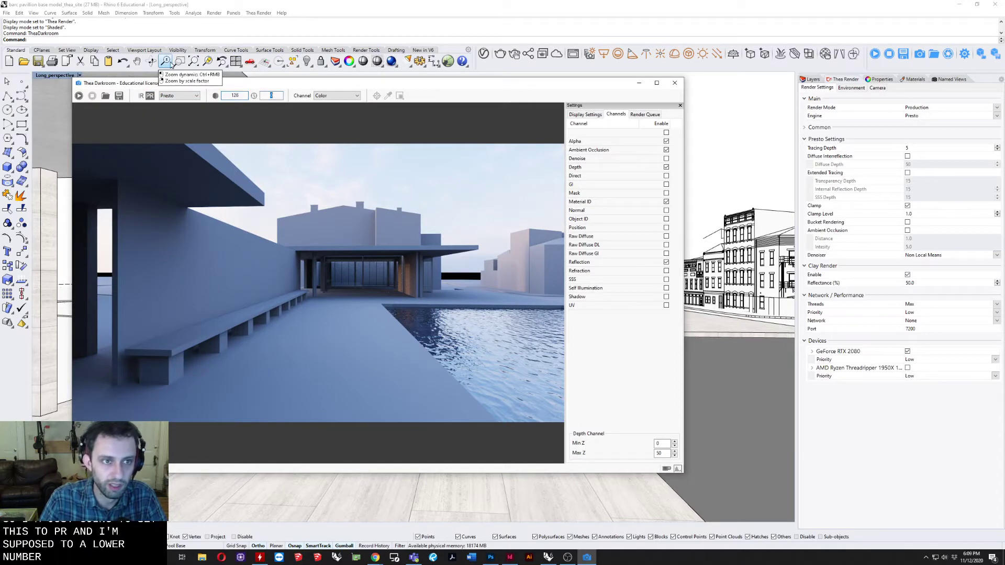
{"action": "double_click", "coordinate": [235, 95]}
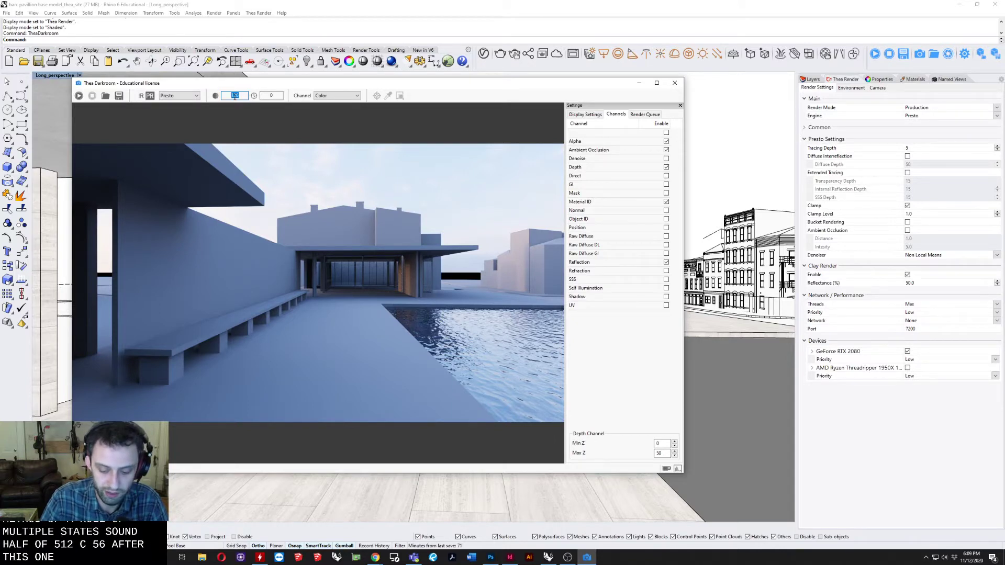
{"action": "type", "text": "128"}
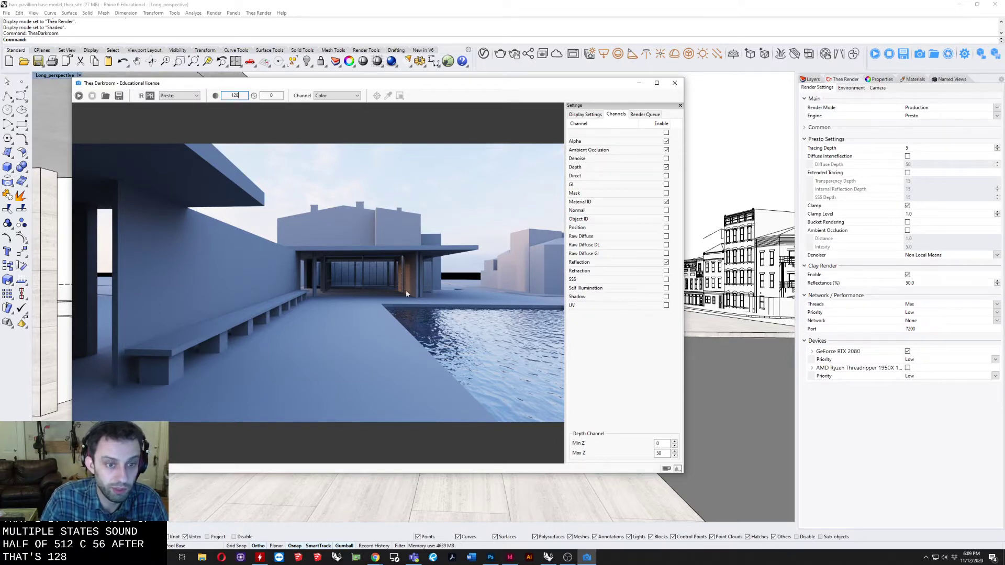
{"action": "left_click", "coordinate": [79, 95]}
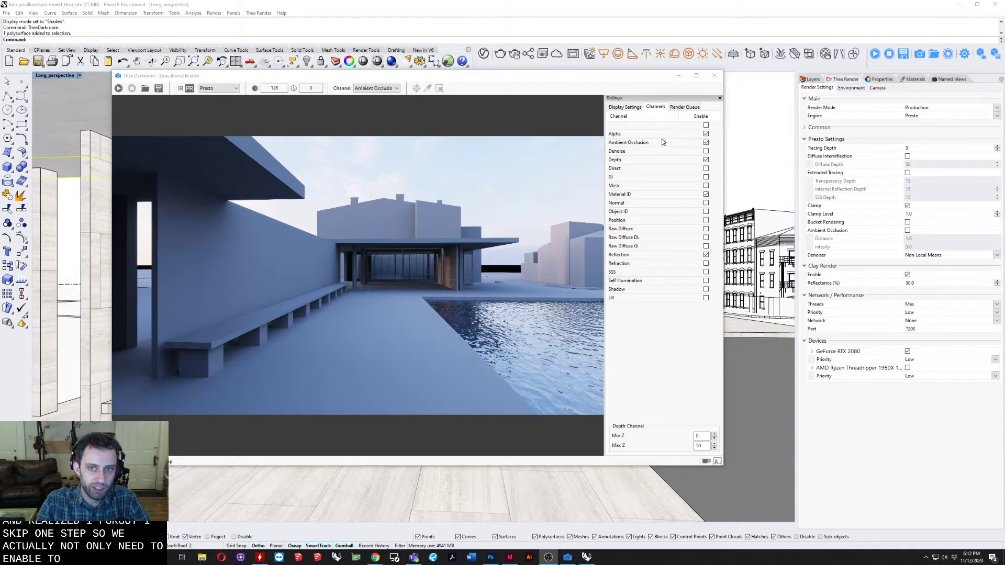
Enable ambient occlusion in the Presto settings and set its distance to 10
{"action": "left_click", "coordinate": [619, 106]}
{"action": "left_click", "coordinate": [655, 107]}
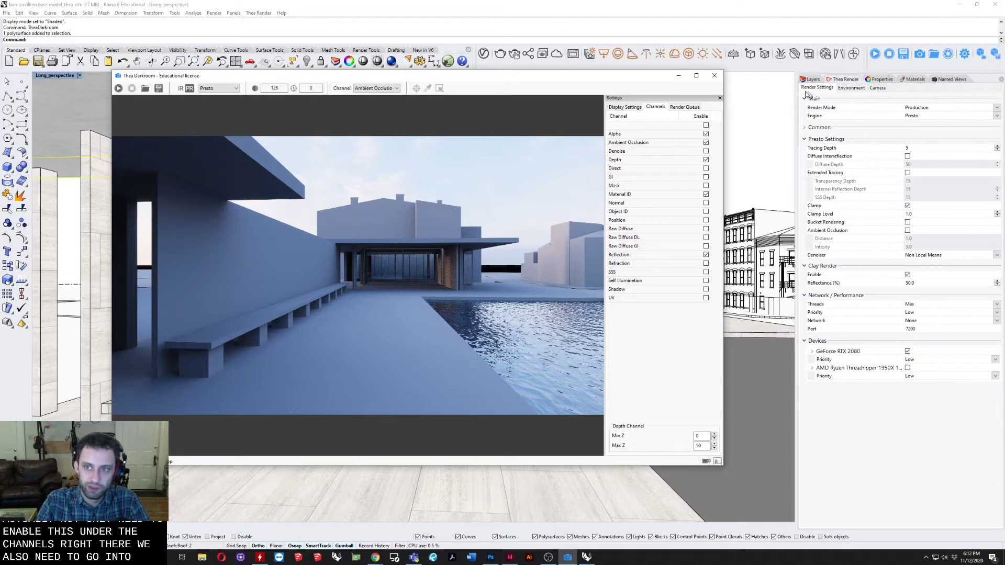
{"action": "left_click", "coordinate": [907, 231]}
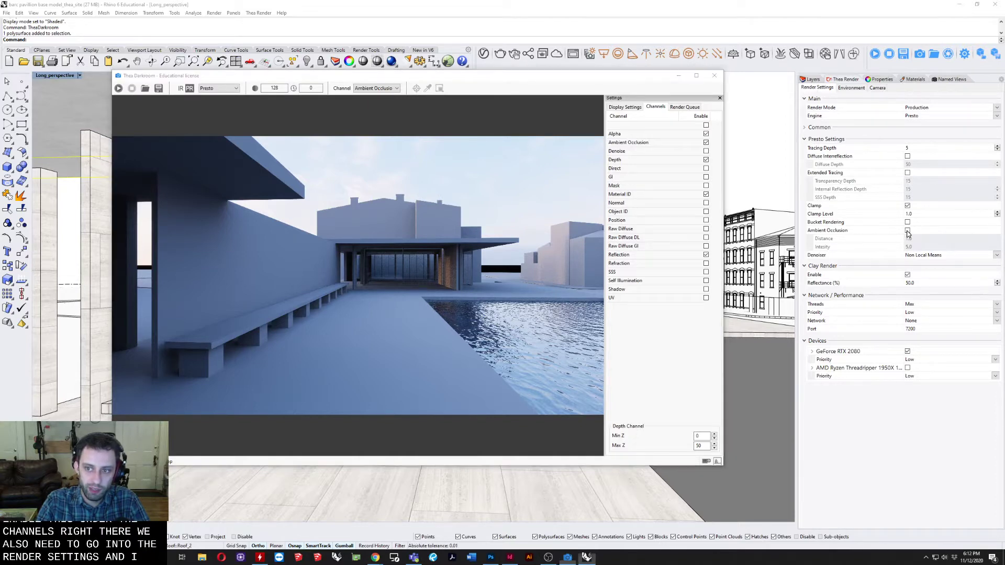
{"action": "left_click", "coordinate": [907, 231]}
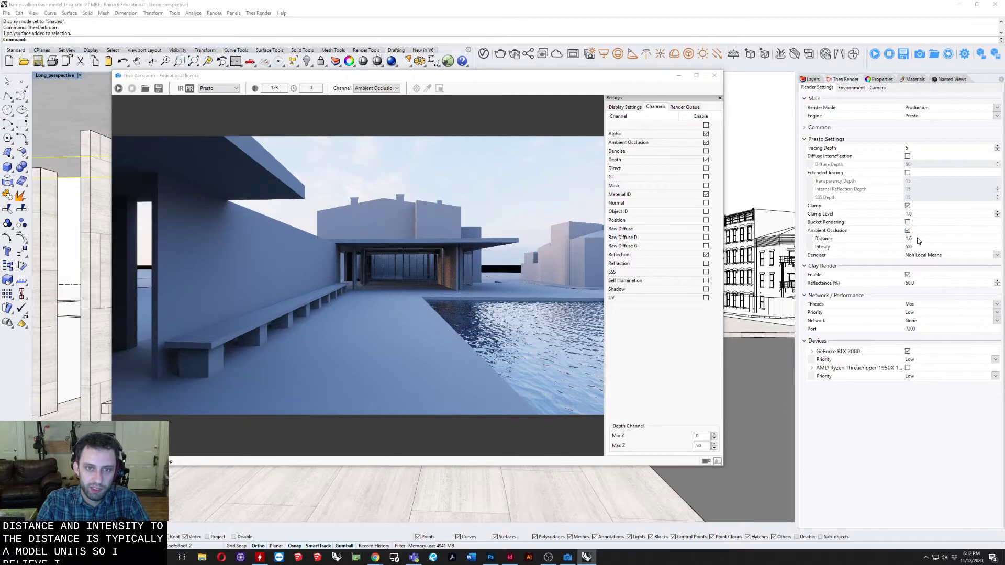
{"action": "left_click", "coordinate": [916, 238]}
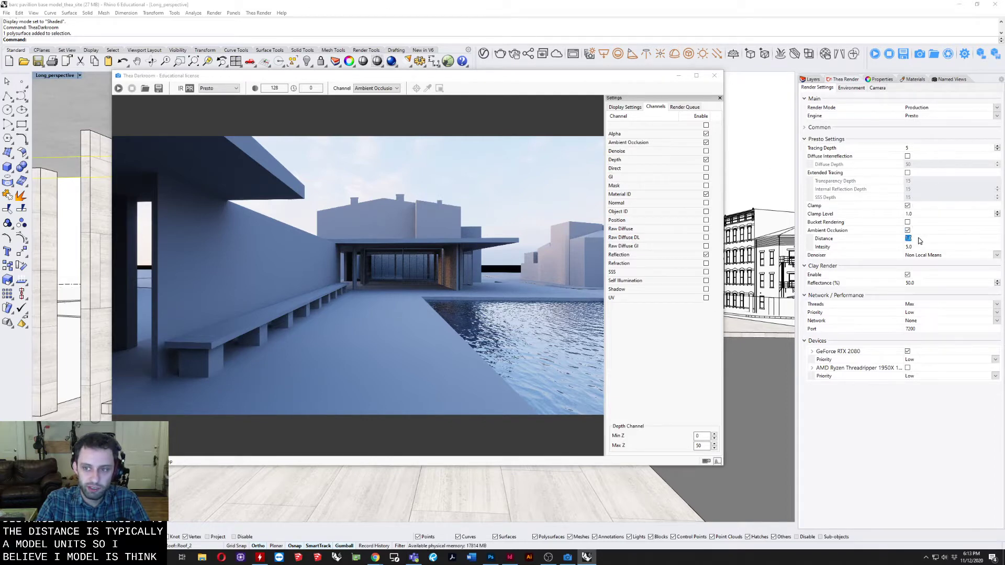
{"action": "type", "text": "10"}
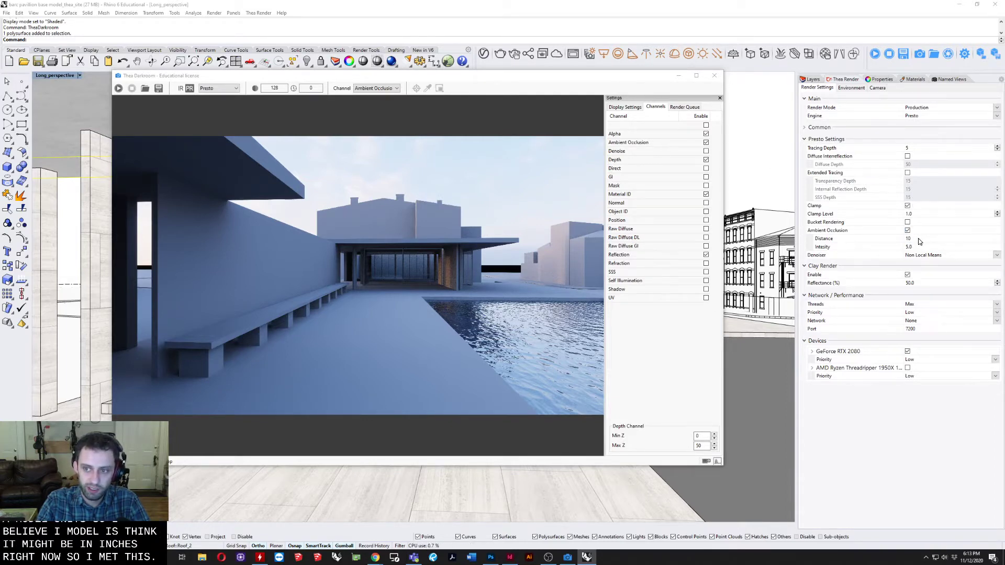
{"action": "left_click", "coordinate": [919, 248]}
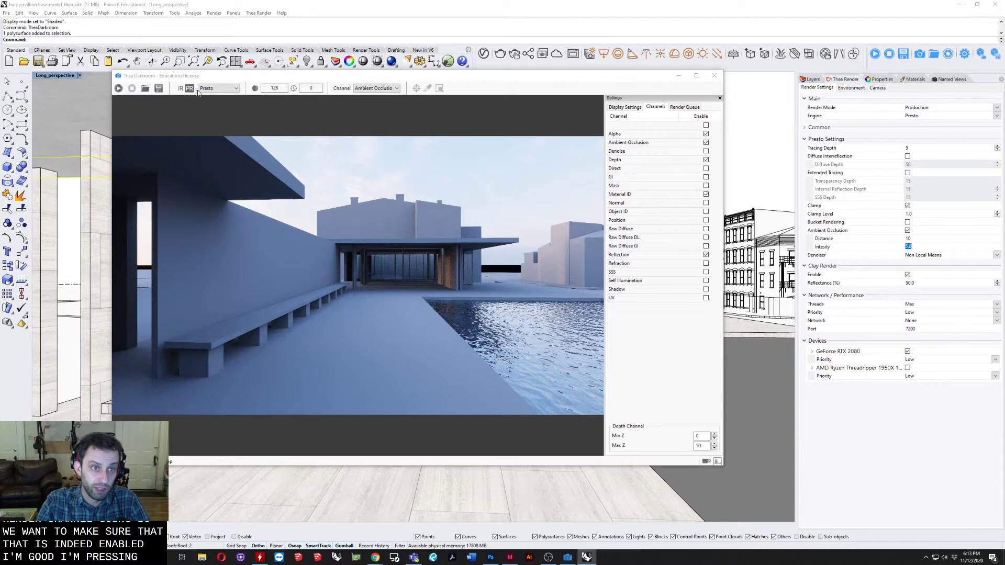
Display the Color channel of the production render and examine its noise around the bench, glazing and pavilion interior
{"action": "left_click", "coordinate": [370, 91]}
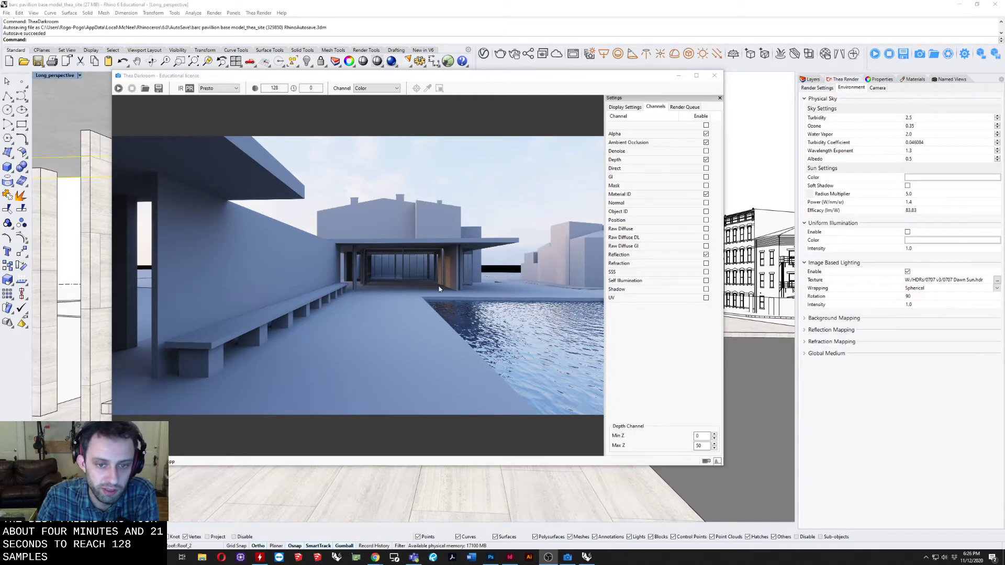
{"action": "scroll", "coordinate": [439, 288], "scroll_direction": "up", "scroll_amount": 3}
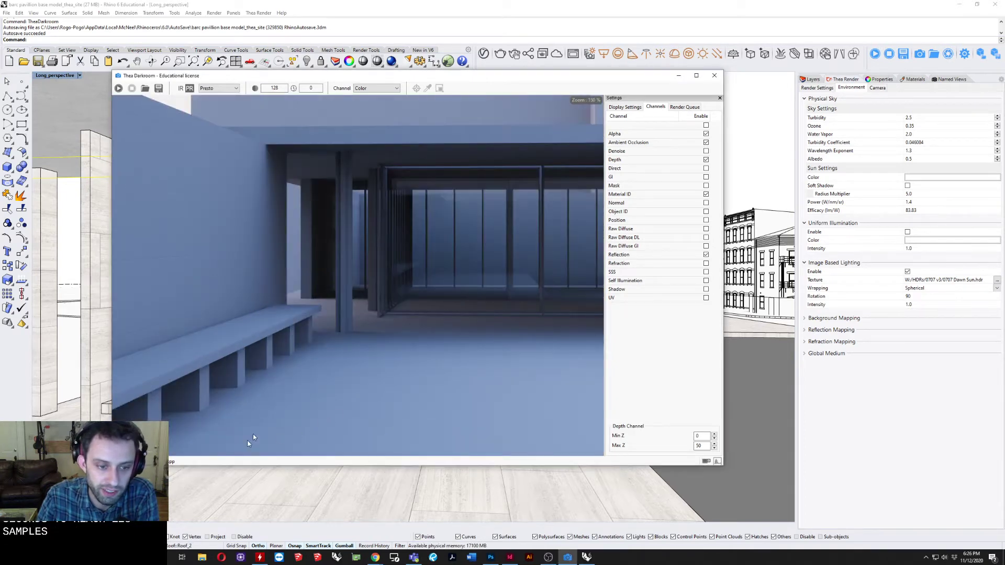
{"action": "scroll", "coordinate": [225, 323], "scroll_direction": "down", "scroll_amount": 2}
{"action": "scroll", "coordinate": [236, 323], "scroll_direction": "up", "scroll_amount": 2}
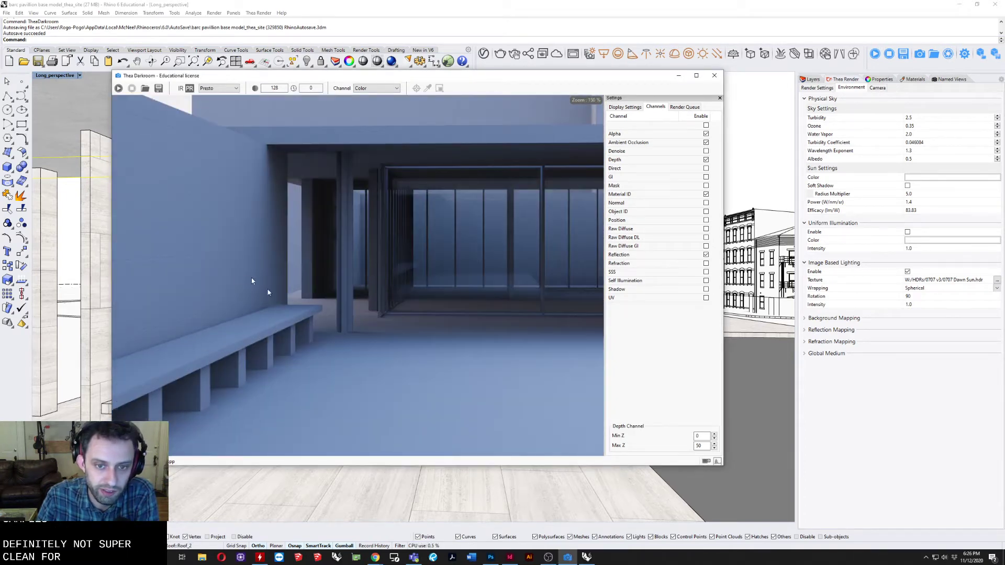
{"action": "scroll", "coordinate": [325, 401], "scroll_direction": "down", "scroll_amount": 2}
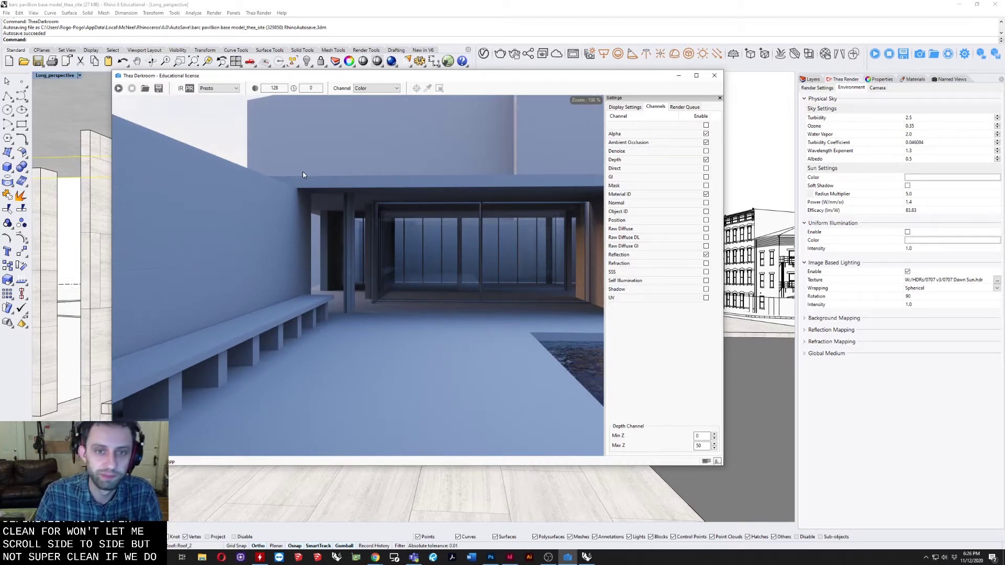
{"action": "scroll", "coordinate": [301, 170], "scroll_direction": "down", "scroll_amount": 1}
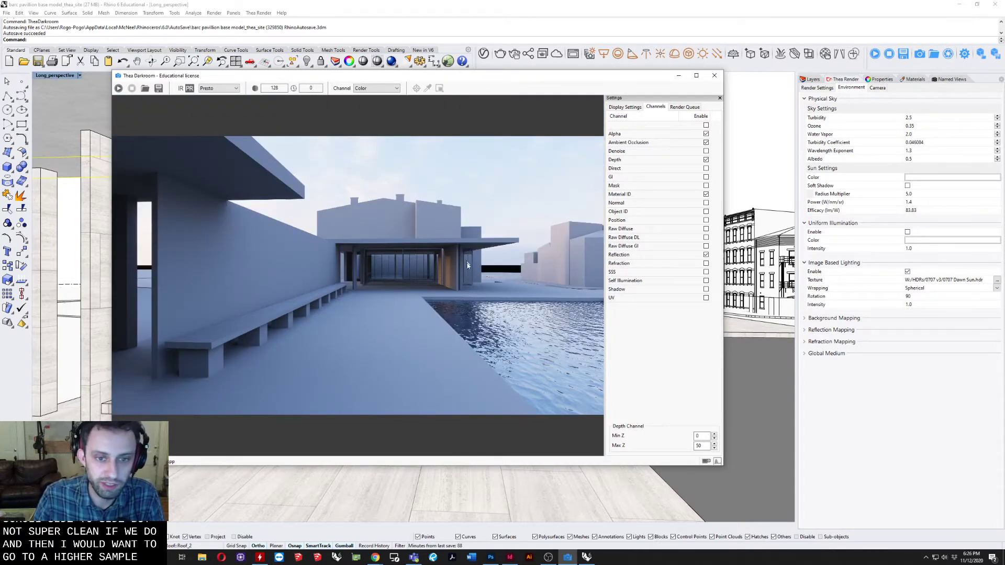
{"action": "scroll", "coordinate": [488, 274], "scroll_direction": "up", "scroll_amount": 1}
{"action": "scroll", "coordinate": [510, 277], "scroll_direction": "down", "scroll_amount": 1}
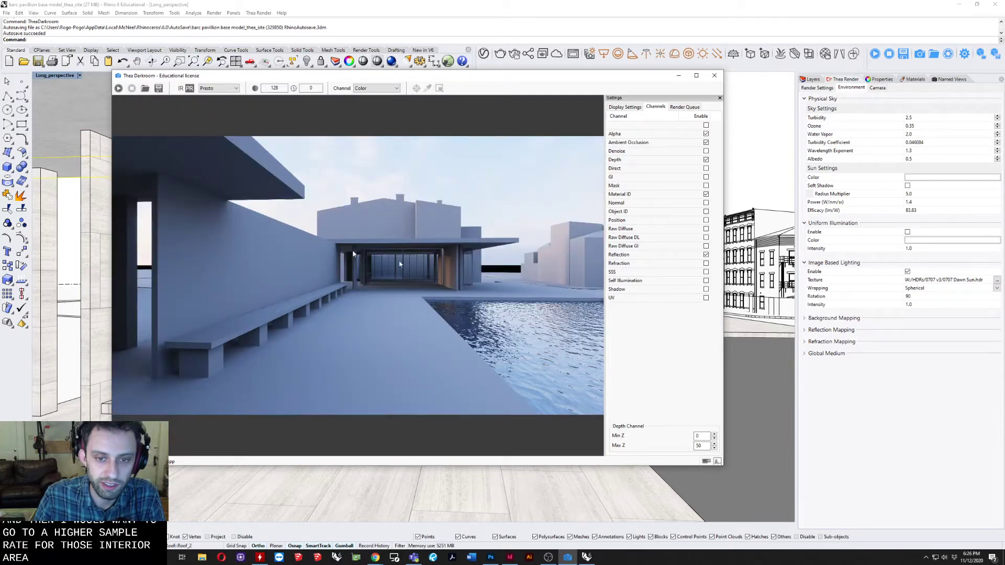
Display the Ambient Occlusion channel of the production render
{"action": "left_click", "coordinate": [381, 88]}
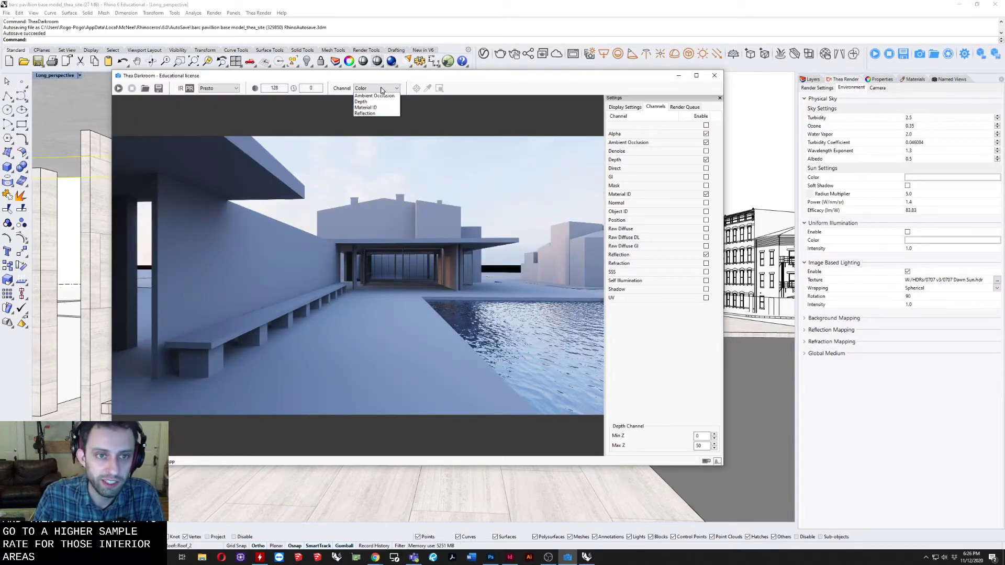
{"action": "left_click", "coordinate": [374, 108]}
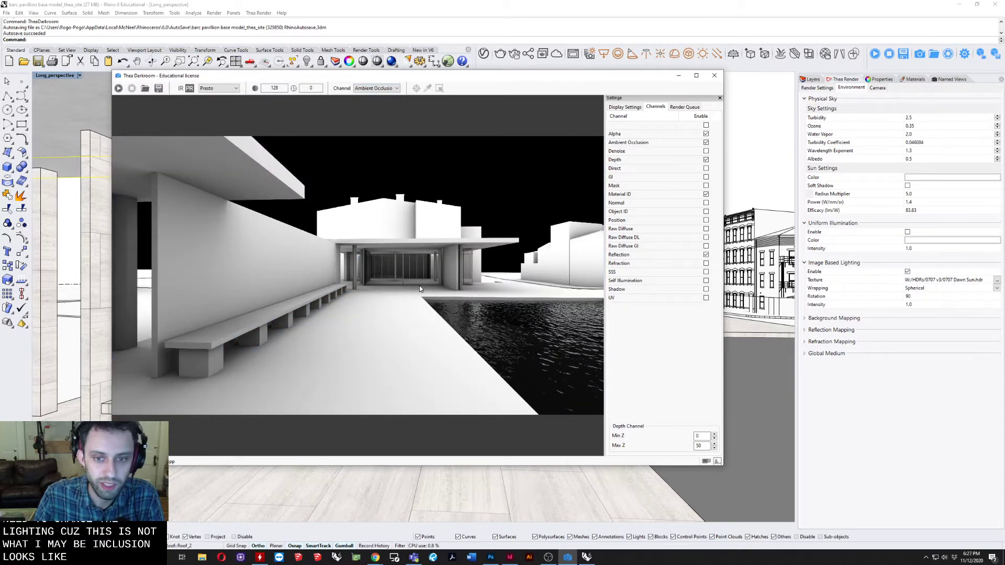
Replace the image based lighting with uniform illumination in the environment settings and keep Presto as the production engine
{"action": "left_click", "coordinate": [907, 271]}
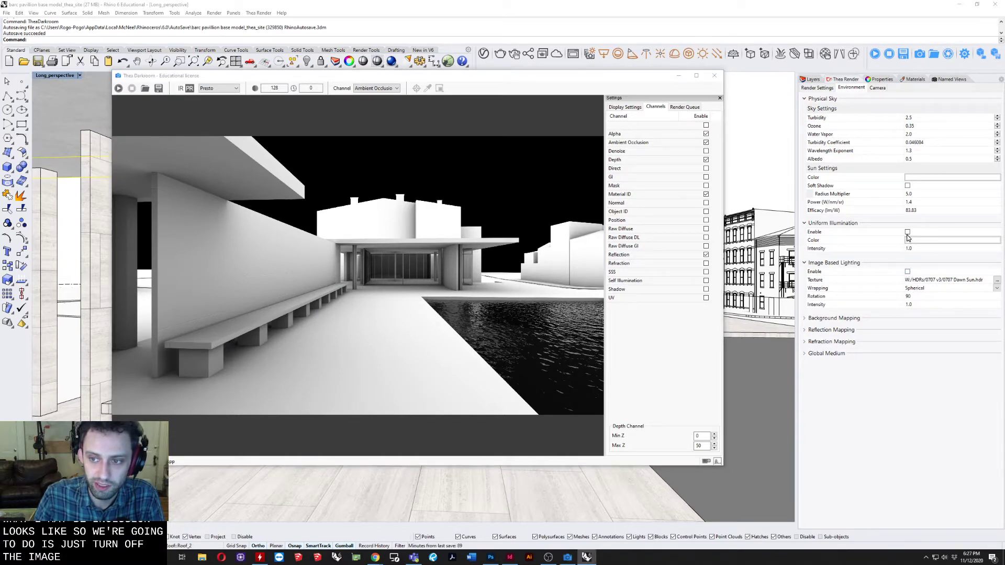
{"action": "left_click", "coordinate": [907, 232]}
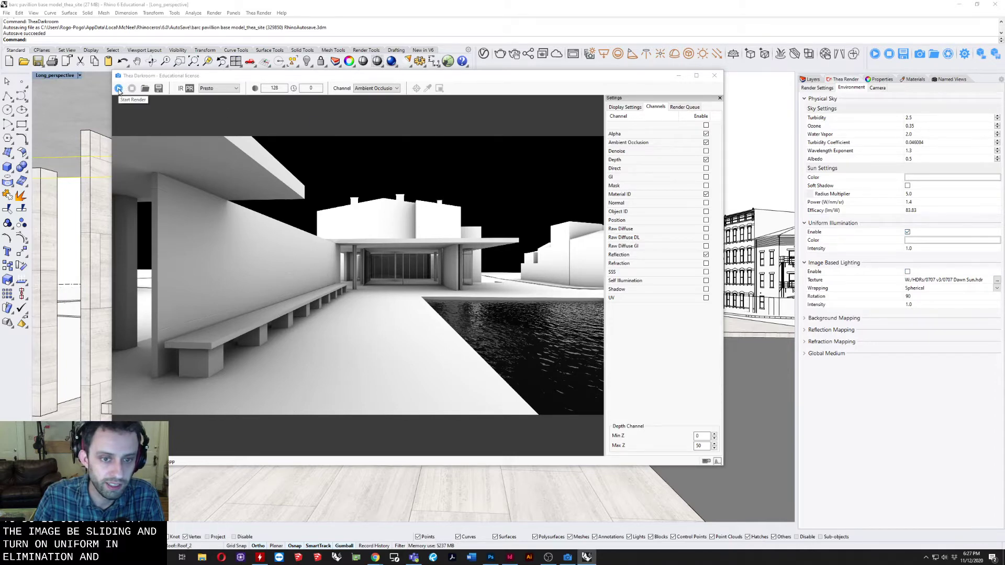
{"action": "left_click", "coordinate": [204, 88]}
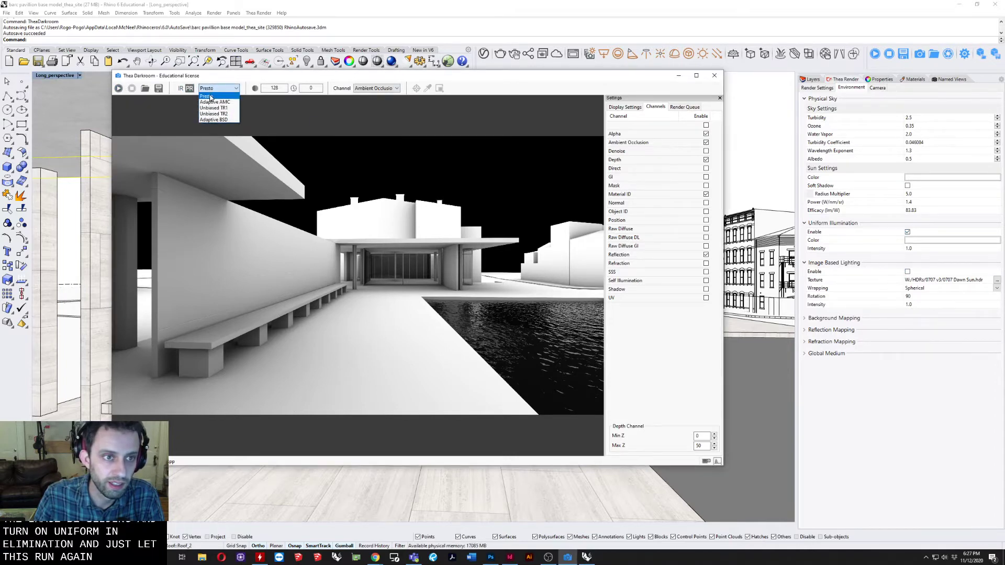
{"action": "left_click", "coordinate": [210, 97]}
{"action": "left_click", "coordinate": [376, 88]}
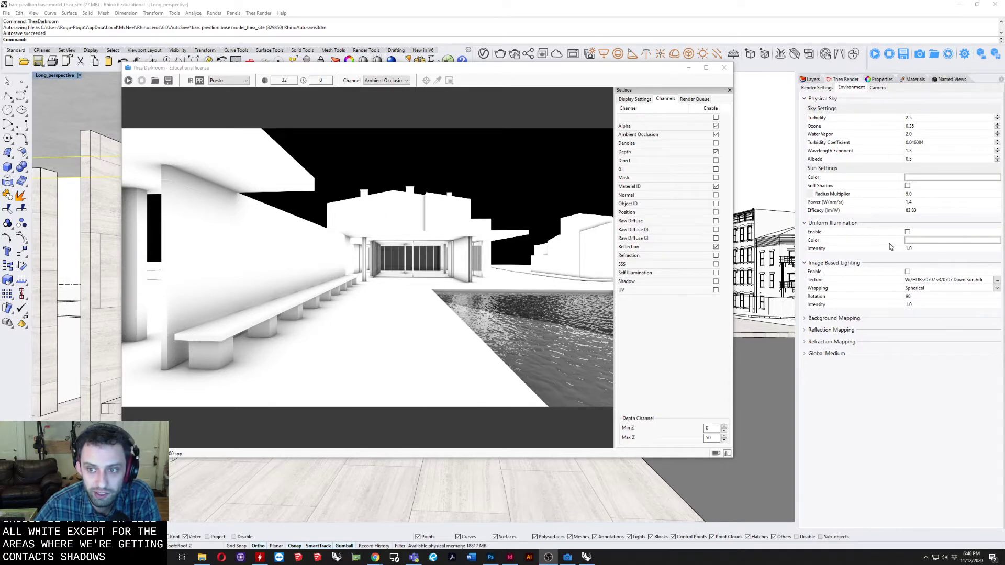
Show the Presto render settings and examine the ambient occlusion render around the pavilion glazing, interior and bench
{"action": "left_click", "coordinate": [817, 88]}
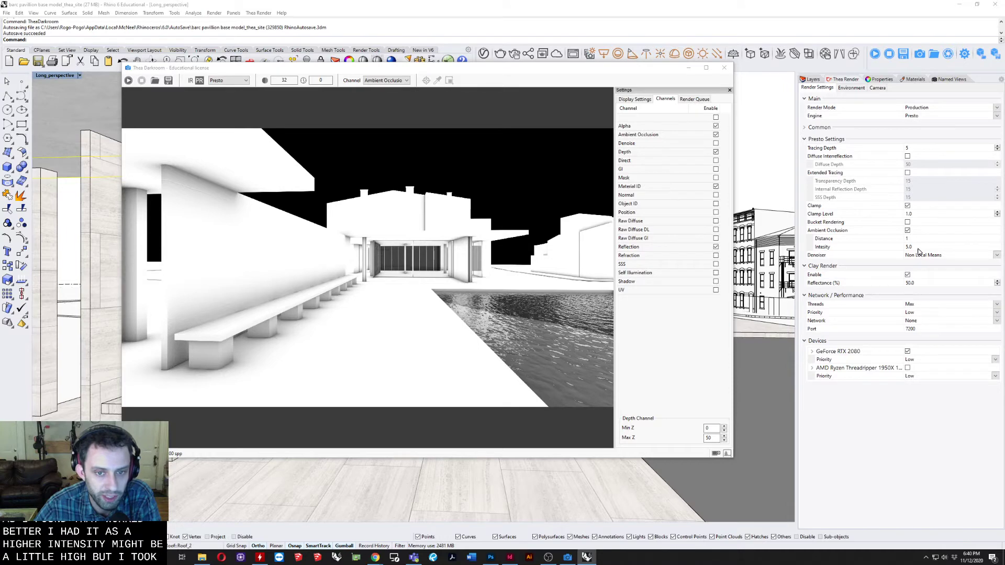
{"action": "scroll", "coordinate": [445, 249], "scroll_direction": "up", "scroll_amount": 5}
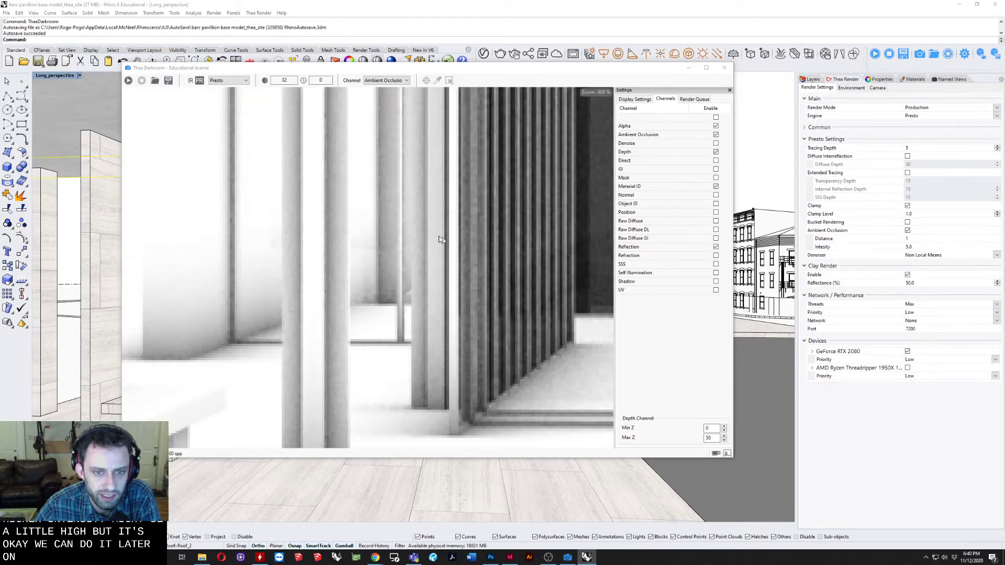
{"action": "scroll", "coordinate": [241, 303], "scroll_direction": "down", "scroll_amount": 5}
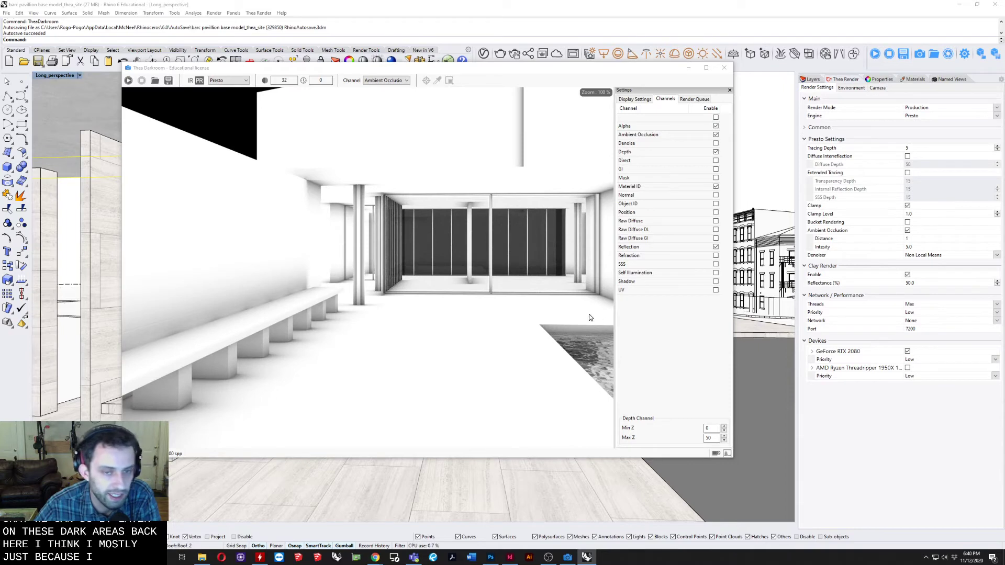
{"action": "scroll", "coordinate": [235, 262], "scroll_direction": "down", "scroll_amount": 2}
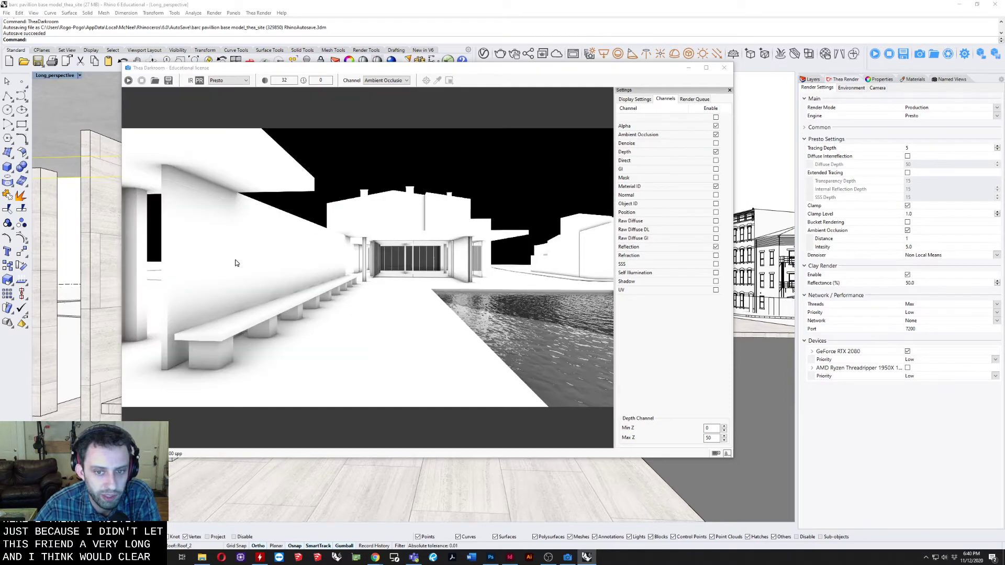
{"action": "scroll", "coordinate": [559, 316], "scroll_direction": "up", "scroll_amount": 1}
{"action": "scroll", "coordinate": [235, 313], "scroll_direction": "down", "scroll_amount": 1}
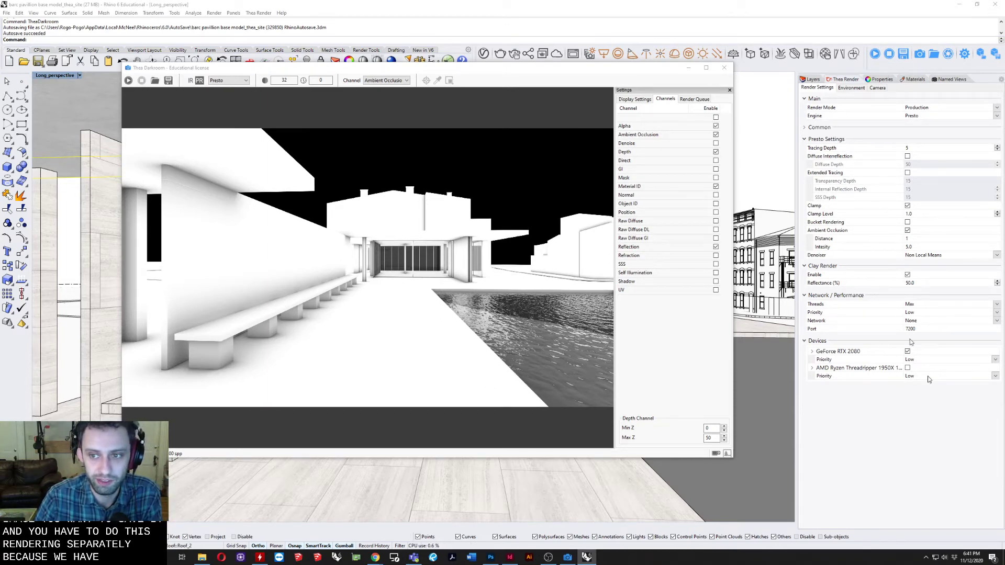
Display the Color channel of the ambient occlusion render and check how dark it is
{"action": "left_click", "coordinate": [385, 81]}
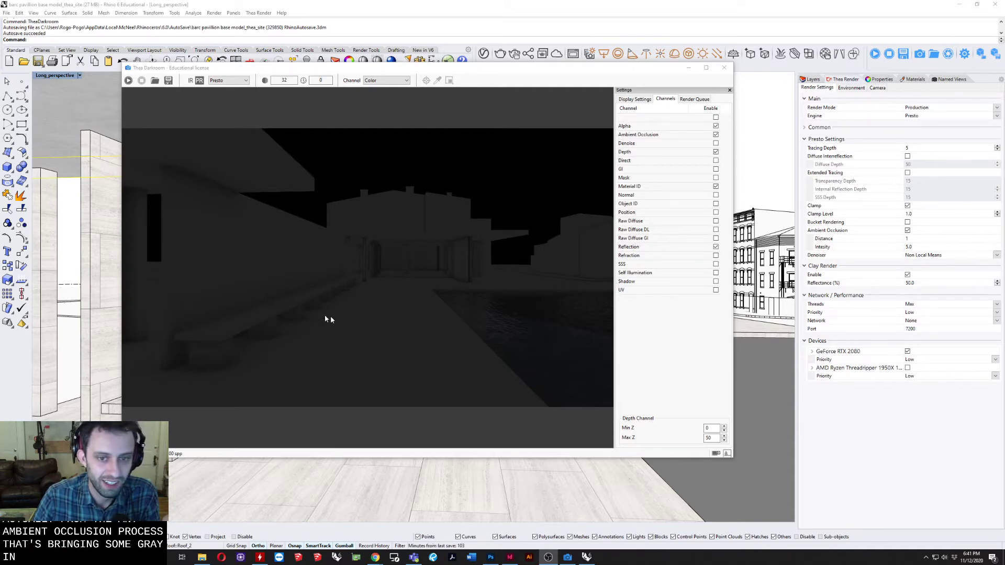
{"action": "left_click", "coordinate": [387, 80]}
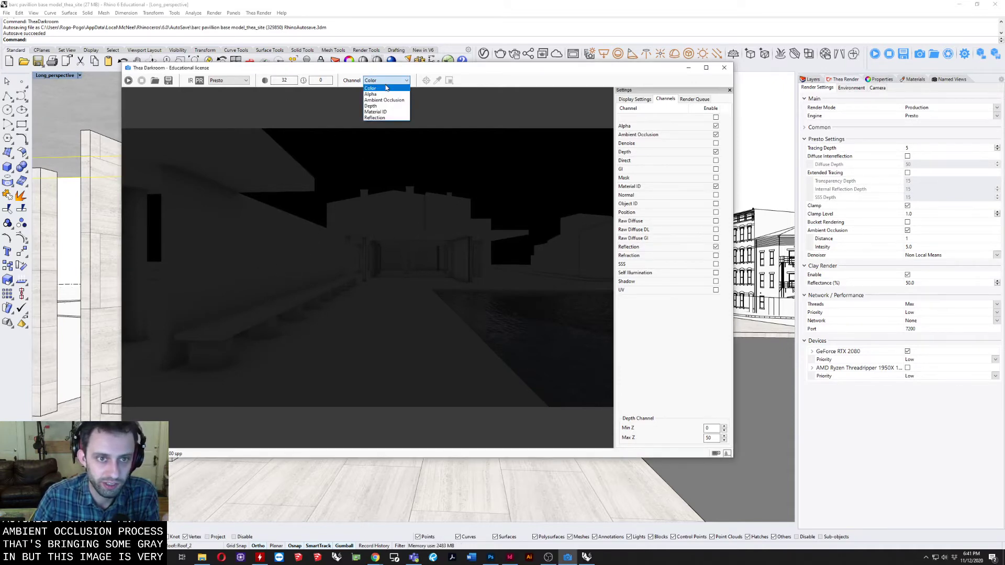
{"action": "left_click", "coordinate": [508, 72]}
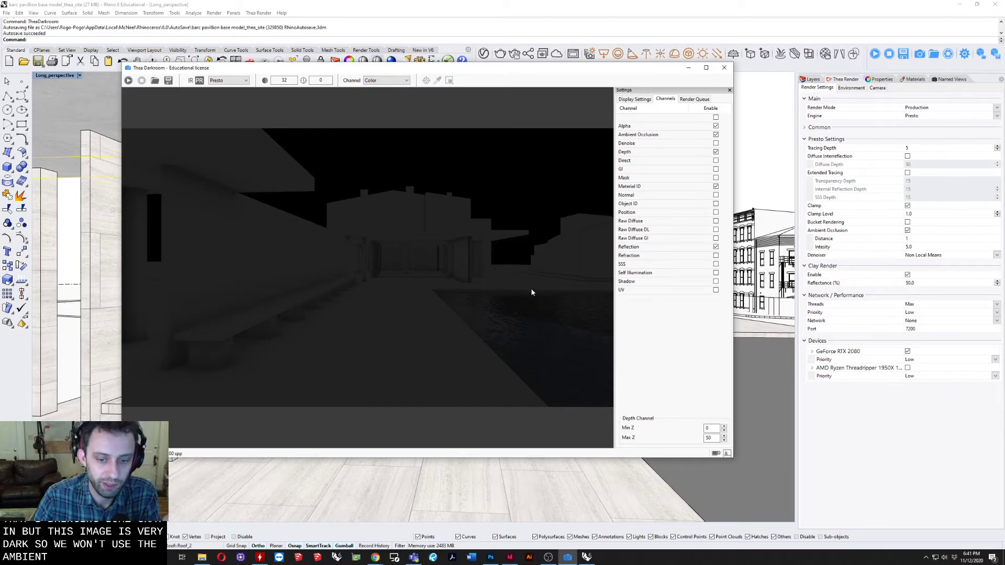
Switch to Photoshop and examine the composited pavilion render in Render_test_bcn_thea_pool.psd, fitting the whole image in view
{"action": "left_click", "coordinate": [490, 557]}
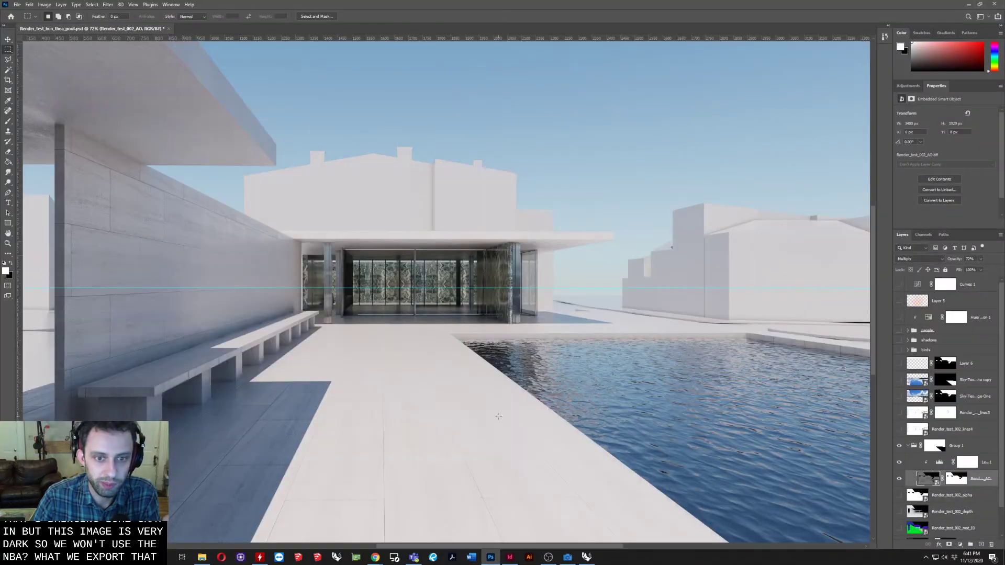
{"action": "scroll", "coordinate": [733, 232], "scroll_direction": "down", "scroll_amount": 3}
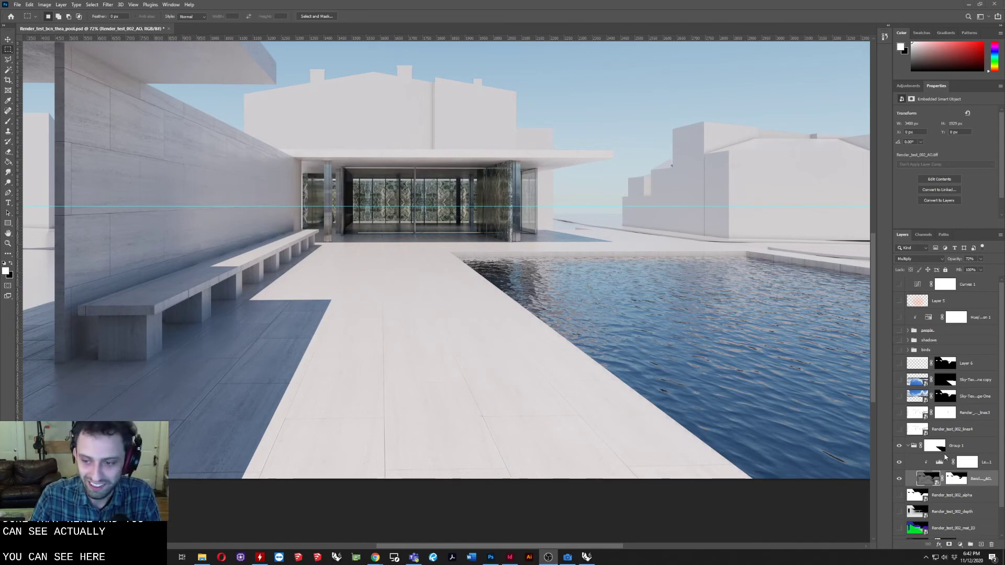
{"action": "scroll", "coordinate": [522, 424], "scroll_direction": "down", "scroll_amount": 1}
{"action": "scroll", "coordinate": [519, 420], "scroll_direction": "up", "scroll_amount": 2}
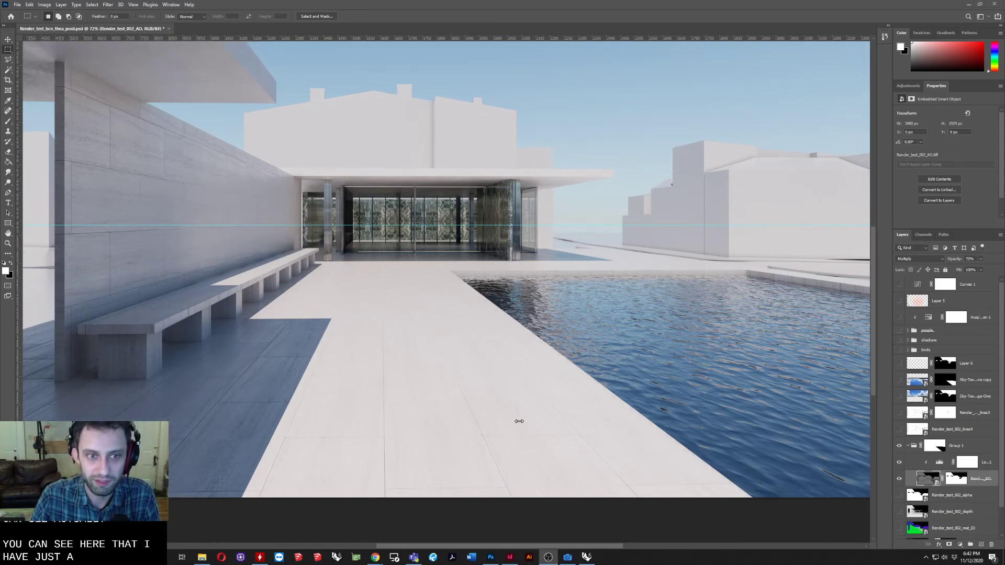
{"action": "scroll", "coordinate": [506, 331], "scroll_direction": "down", "scroll_amount": 2, "text": "alt"}
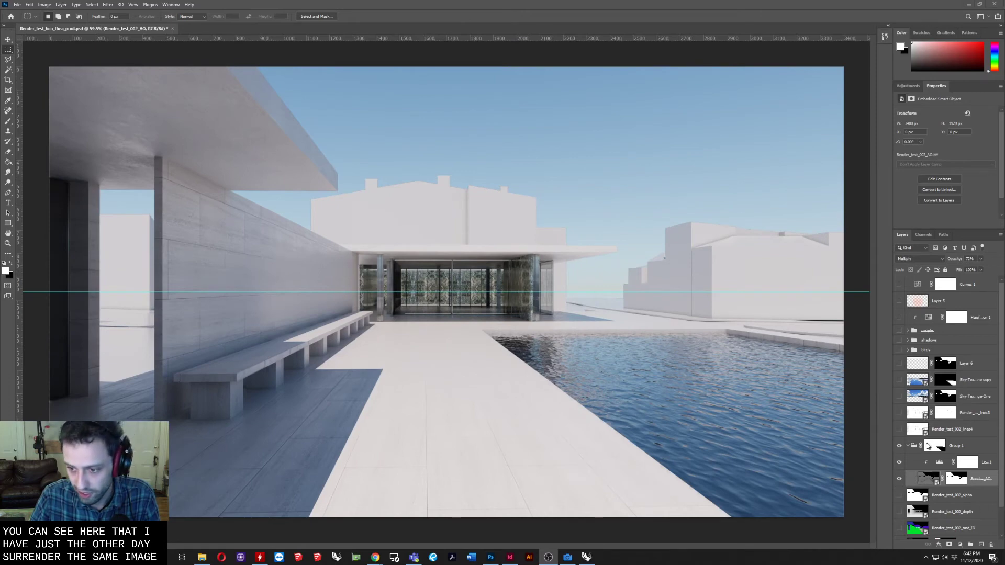
Set the Render_test_002_AO layer to Normal blending at 100% opacity and disable its layer mask
{"action": "left_click", "coordinate": [940, 260]}
{"action": "left_click", "coordinate": [905, 264]}
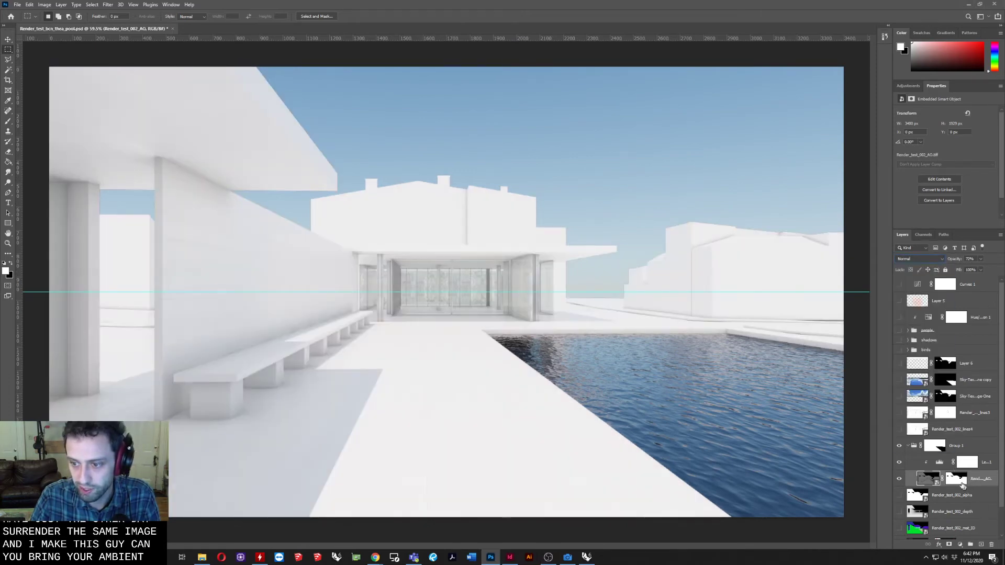
{"action": "left_click", "coordinate": [961, 484], "text": "shift"}
{"action": "left_click_drag", "start_coordinate": [982, 260], "coordinate": [991, 257]}
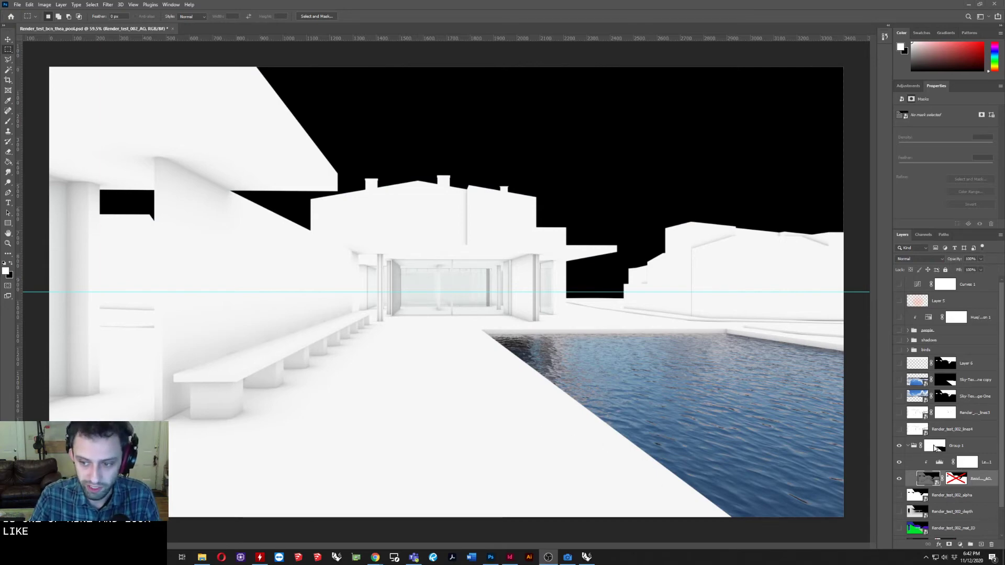
Compare the water with Group 1's mask disabled and enabled, and view that pool mask on its own
{"action": "left_click", "coordinate": [935, 447], "text": "shift"}
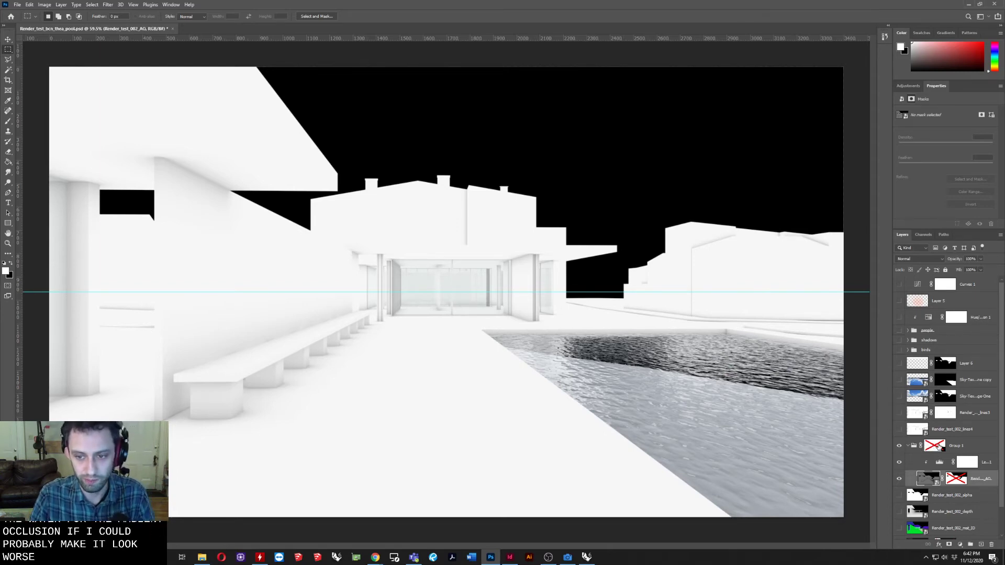
{"action": "scroll", "coordinate": [912, 355], "scroll_direction": "down", "scroll_amount": 2}
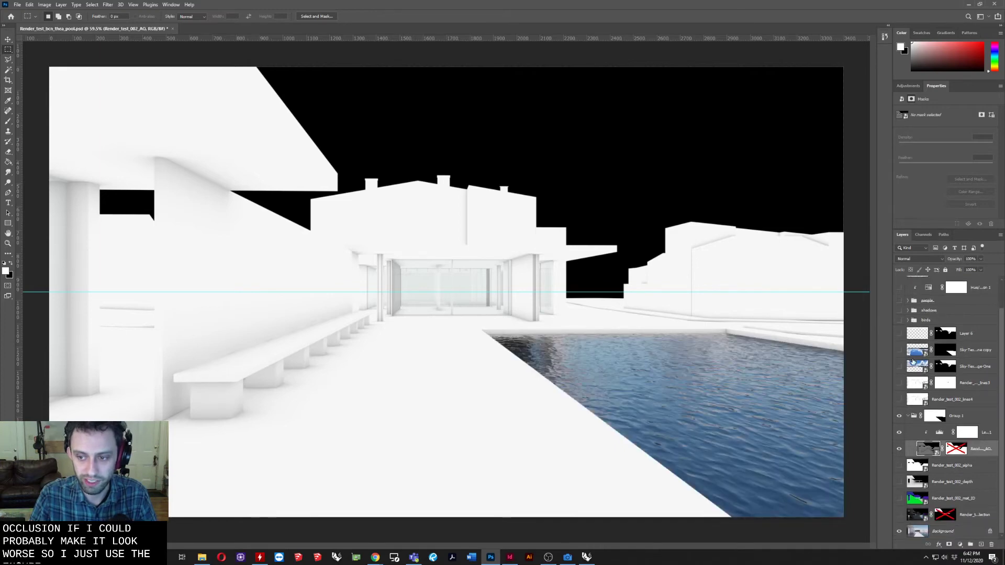
{"action": "left_click", "coordinate": [937, 418], "text": "alt"}
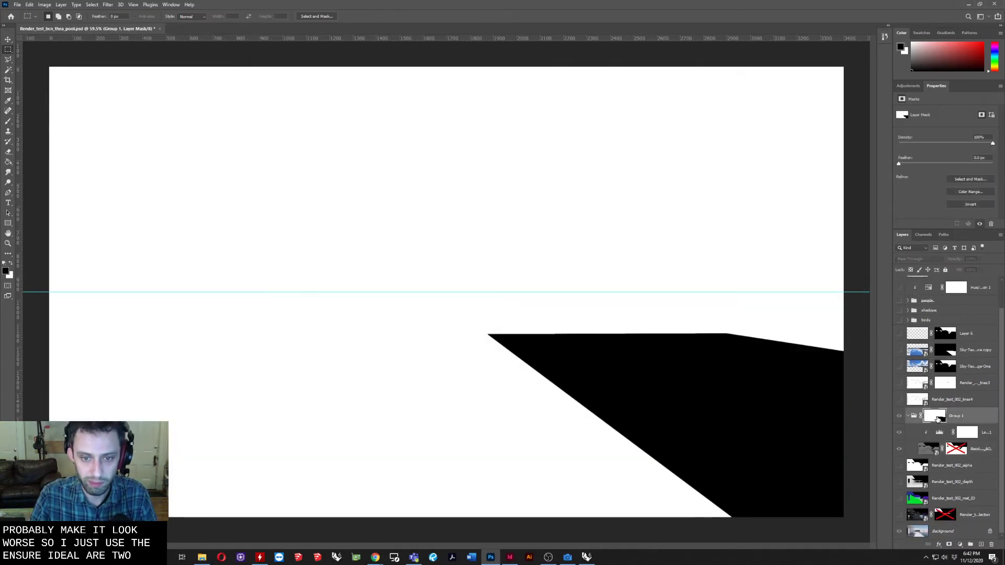
{"action": "left_click", "coordinate": [937, 418], "text": "alt"}
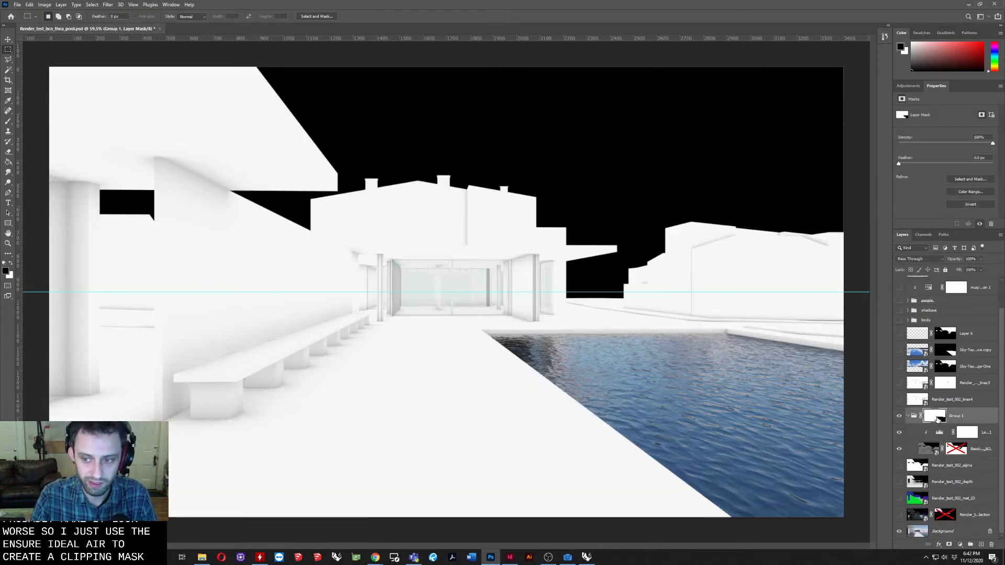
Inspect the AO layer's sky mask on its own and return to the image with the mask enabled
{"action": "left_click", "coordinate": [956, 449], "text": "alt"}
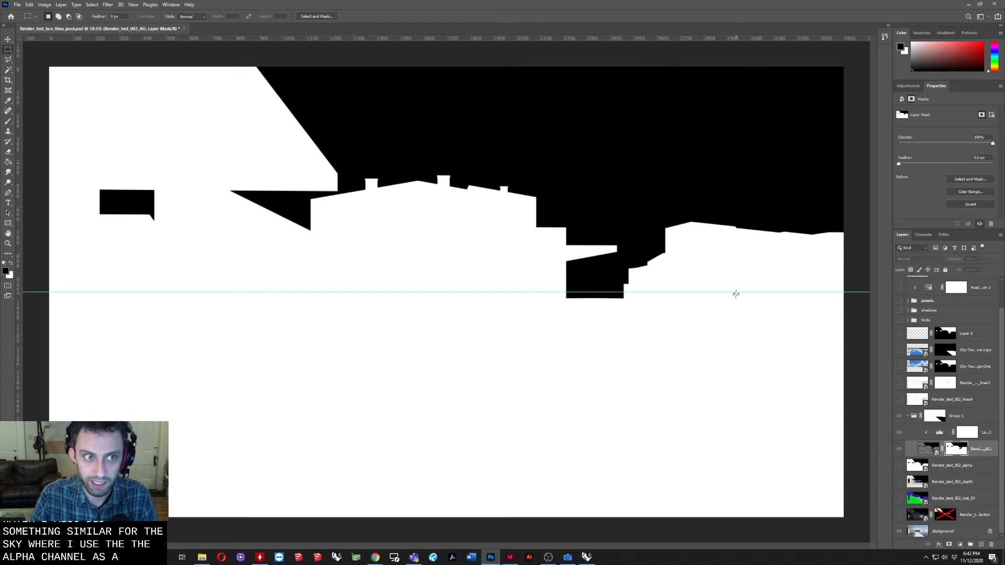
{"action": "left_click", "coordinate": [961, 450], "text": "alt"}
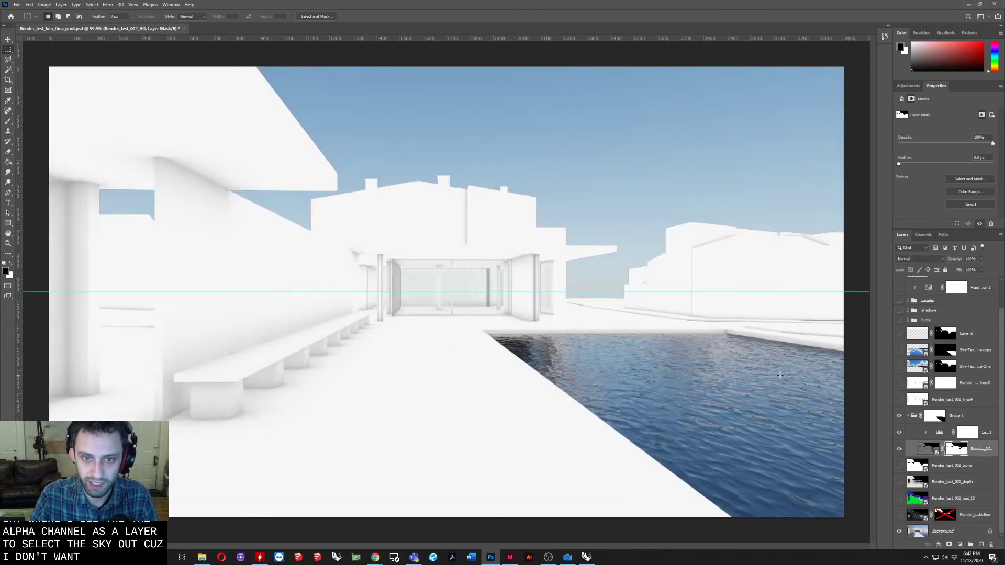
Set the AO layer's blend mode to Multiply, judging the soft shadows around the bench
{"action": "scroll", "coordinate": [199, 397], "scroll_direction": "up", "scroll_amount": 5, "text": "alt"}
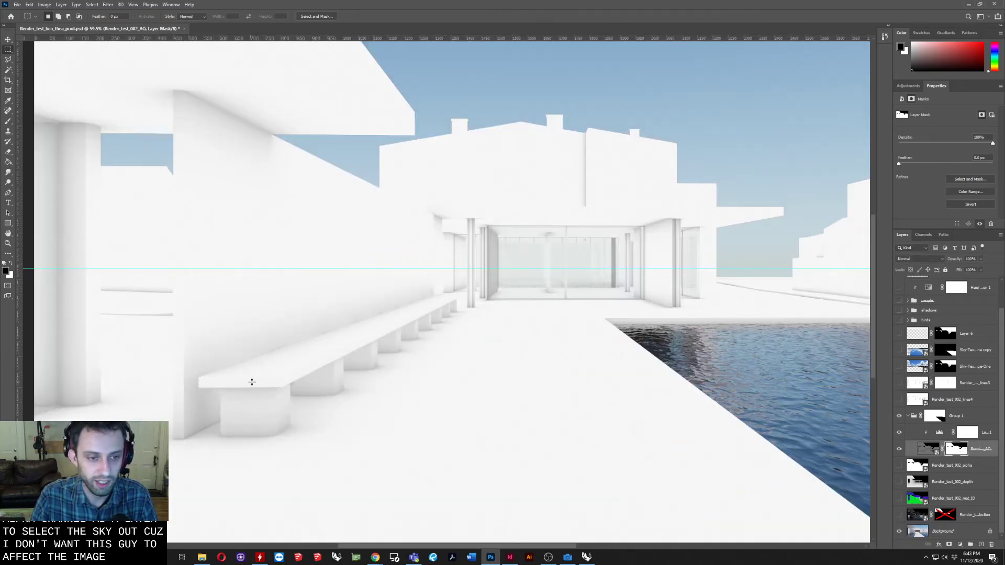
{"action": "scroll", "coordinate": [215, 449], "scroll_direction": "up", "scroll_amount": 3, "text": "alt"}
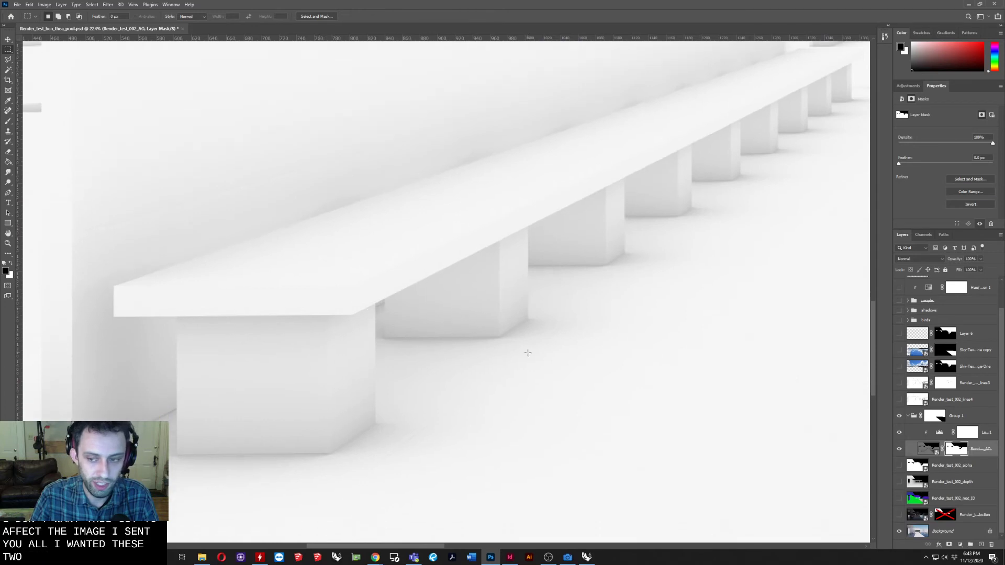
{"action": "left_click", "coordinate": [927, 259]}
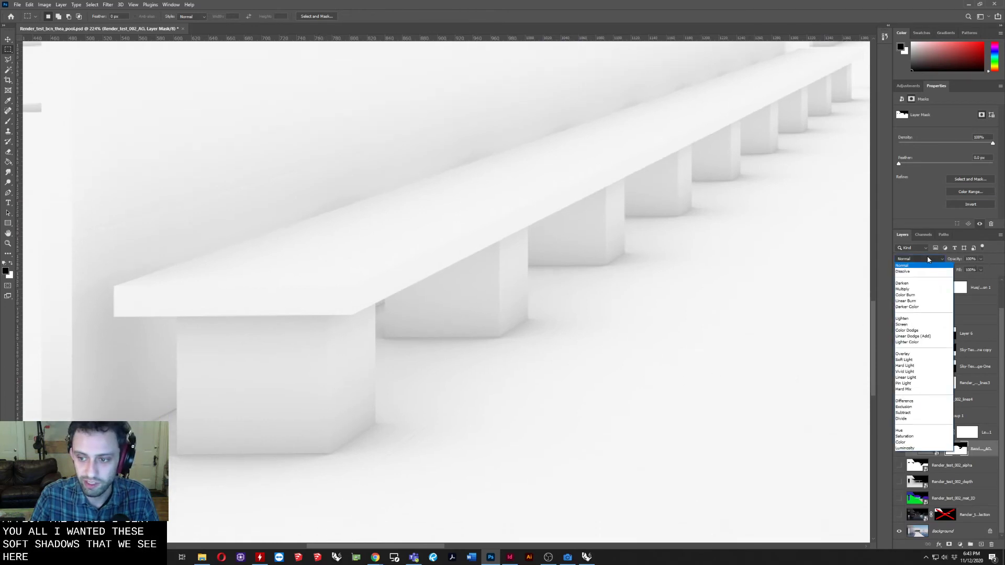
{"action": "left_click", "coordinate": [927, 258]}
{"action": "left_click", "coordinate": [927, 259]}
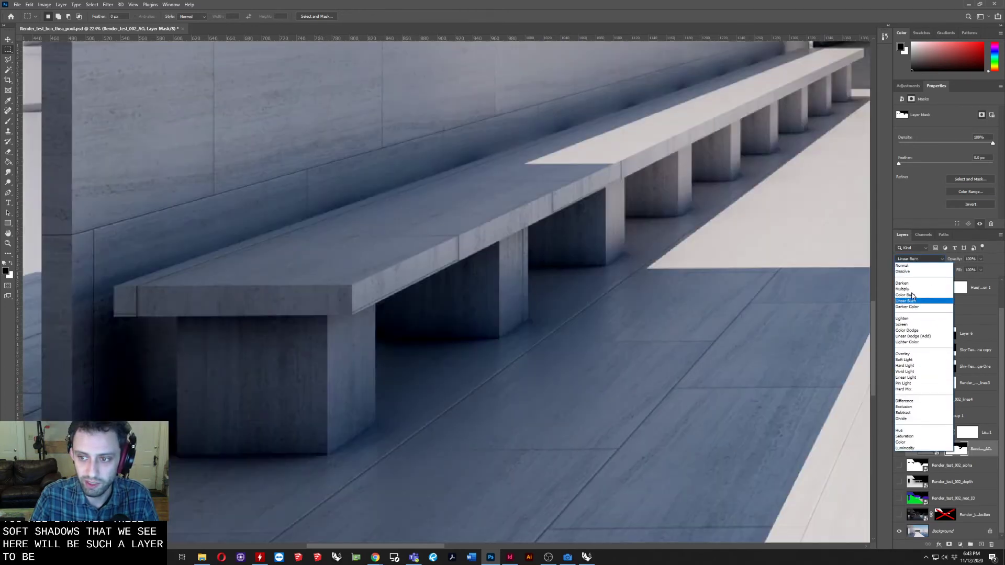
{"action": "left_click", "coordinate": [921, 297]}
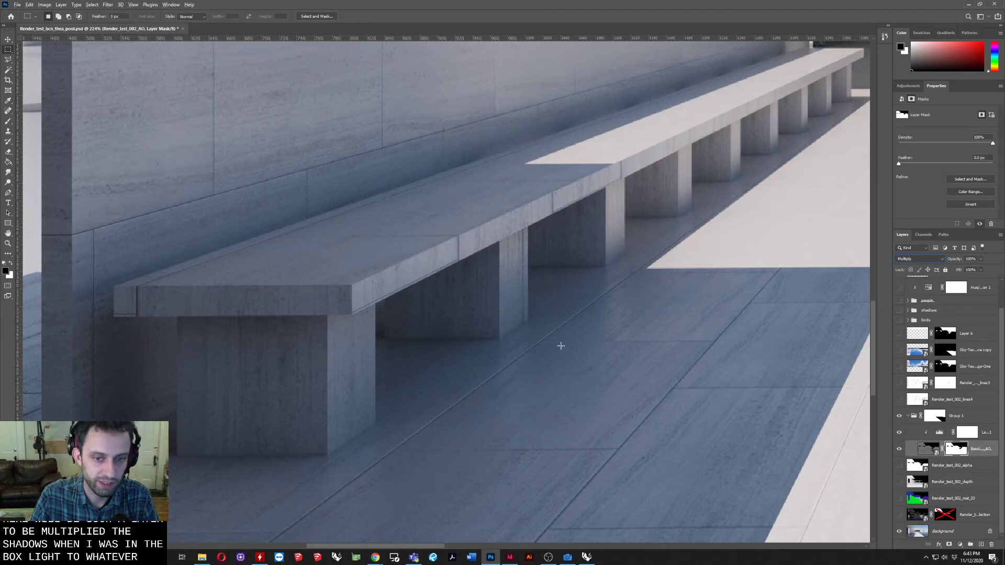
Compare the contact shadows at the bench's base with the AO layer hidden and shown
{"action": "scroll", "coordinate": [552, 341], "scroll_direction": "down", "scroll_amount": 2, "text": "alt"}
{"action": "scroll", "coordinate": [552, 341], "scroll_direction": "down", "scroll_amount": 2, "text": "alt"}
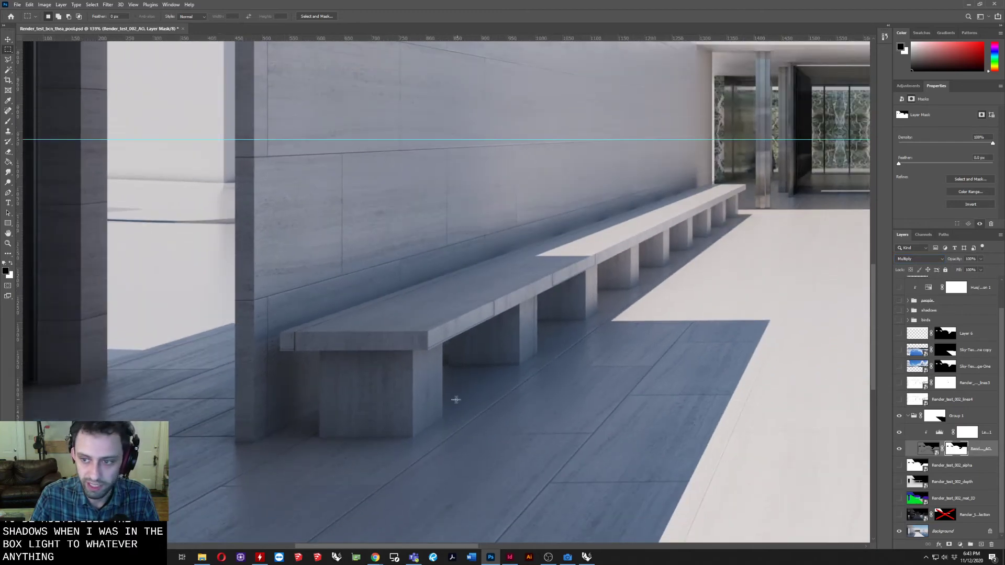
{"action": "scroll", "coordinate": [314, 425], "scroll_direction": "down", "scroll_amount": 3}
{"action": "scroll", "coordinate": [272, 432], "scroll_direction": "up", "scroll_amount": 1}
{"action": "scroll", "coordinate": [256, 436], "scroll_direction": "up", "scroll_amount": 10, "text": "alt"}
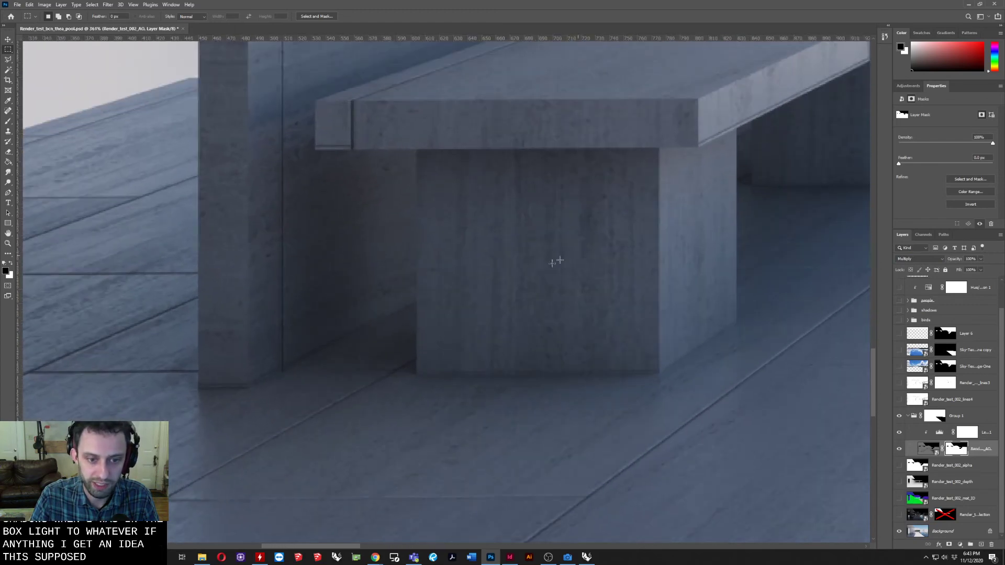
{"action": "left_click", "coordinate": [981, 261]}
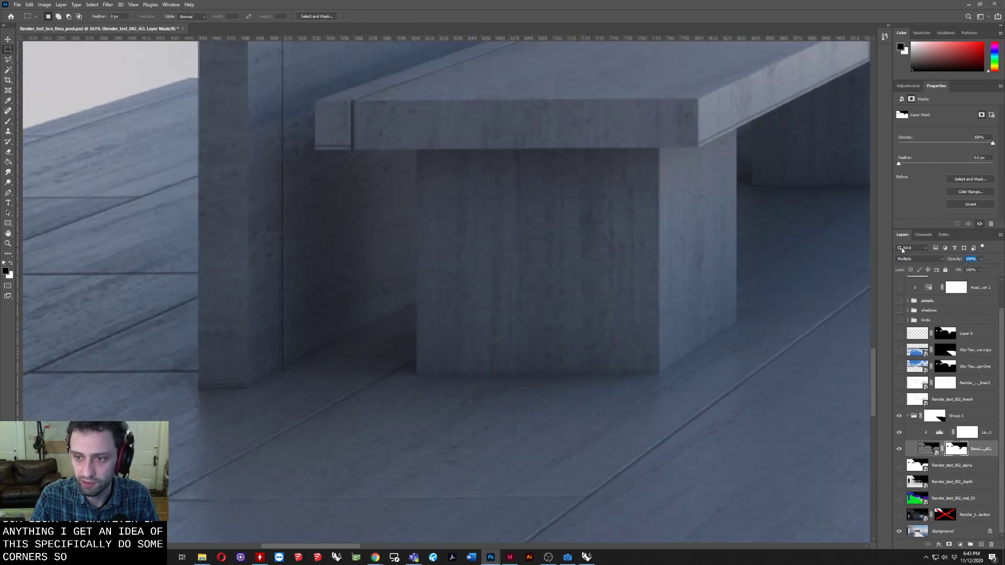
{"action": "left_click", "coordinate": [899, 450]}
{"action": "left_click", "coordinate": [899, 450]}
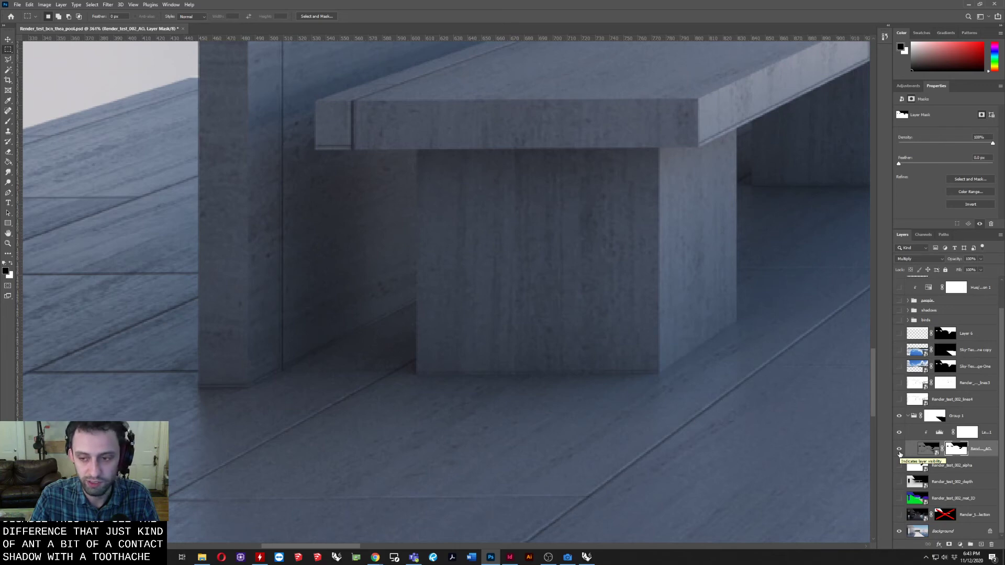
Compare the crease shadows where the wall meets the roof slab with the AO layer hidden and shown
{"action": "scroll", "coordinate": [349, 402], "scroll_direction": "down", "scroll_amount": 3, "text": "alt"}
{"action": "scroll", "coordinate": [350, 402], "scroll_direction": "down", "scroll_amount": 5, "text": "alt"}
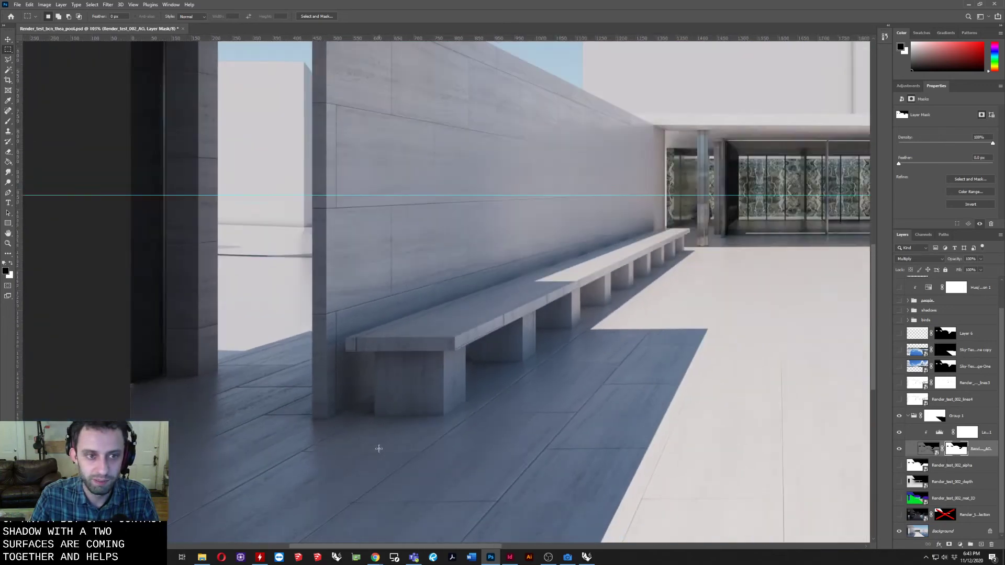
{"action": "scroll", "coordinate": [394, 215], "scroll_direction": "up", "scroll_amount": 5, "text": "alt"}
{"action": "scroll", "coordinate": [394, 214], "scroll_direction": "up", "scroll_amount": 8, "text": "alt"}
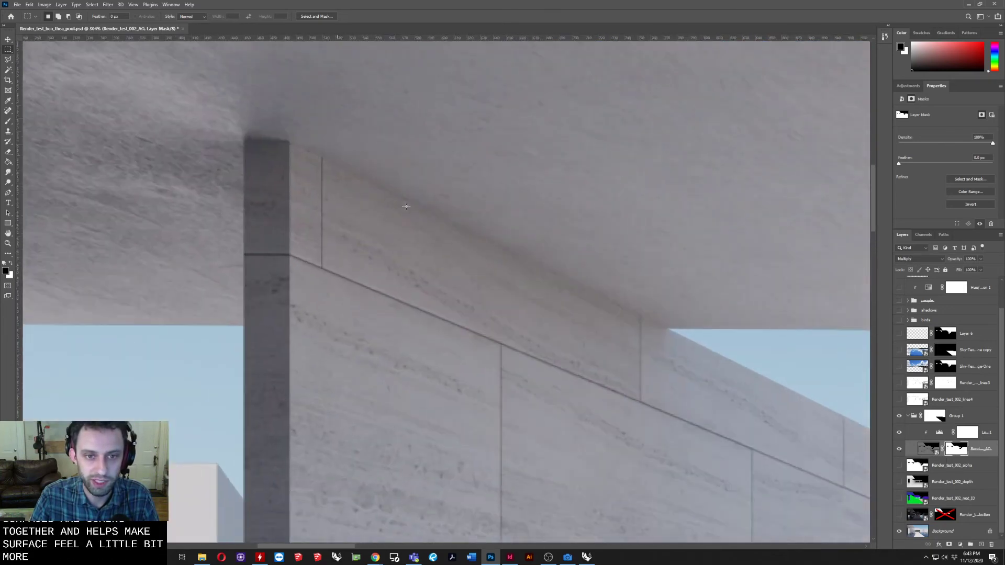
{"action": "left_click", "coordinate": [899, 449]}
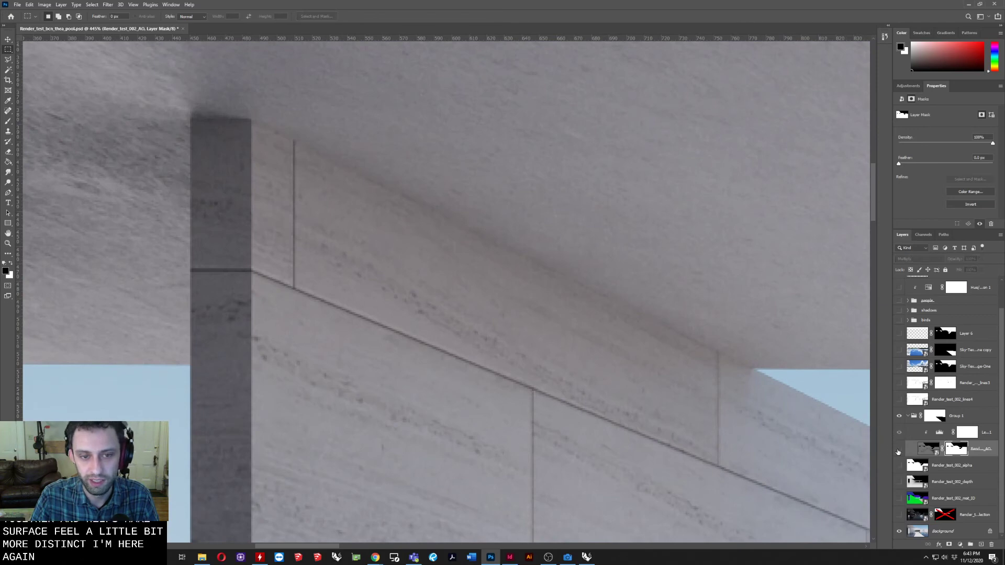
{"action": "left_click", "coordinate": [898, 449]}
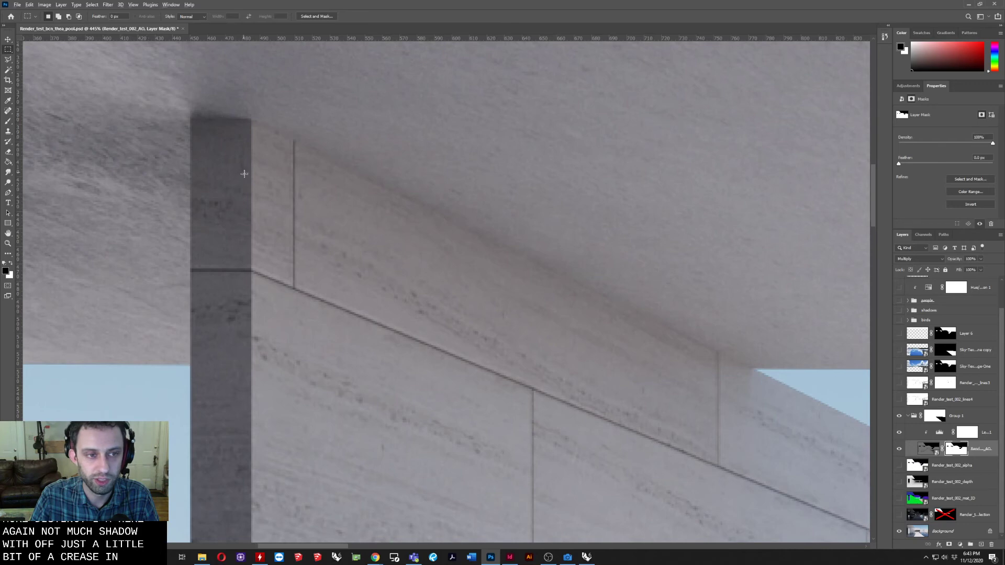
{"action": "scroll", "coordinate": [244, 174], "scroll_direction": "down", "scroll_amount": 15, "text": "alt"}
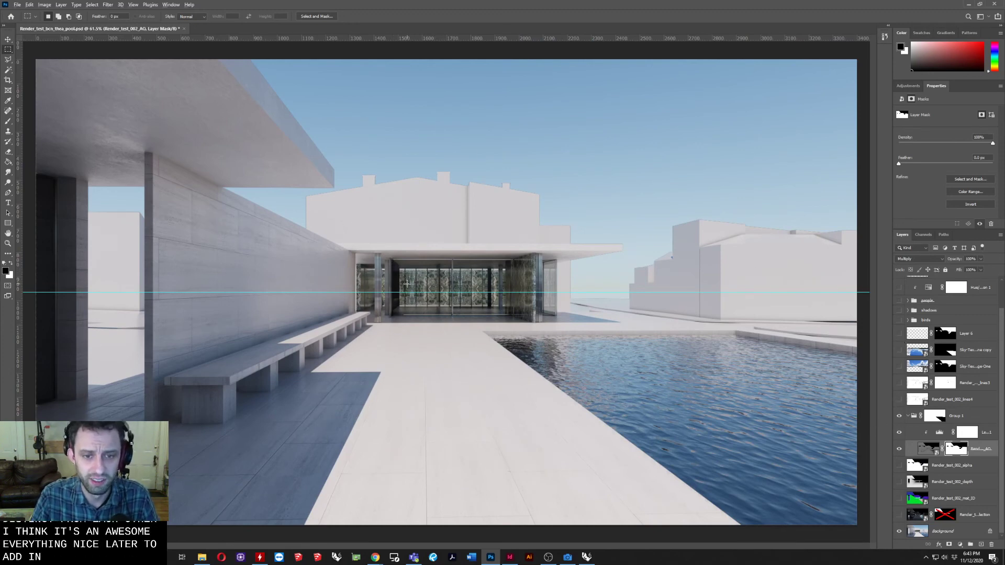
{"action": "scroll", "coordinate": [407, 284], "scroll_direction": "down", "scroll_amount": 2, "text": "alt"}
{"action": "scroll", "coordinate": [647, 390], "scroll_direction": "up", "scroll_amount": 1, "text": "alt"}
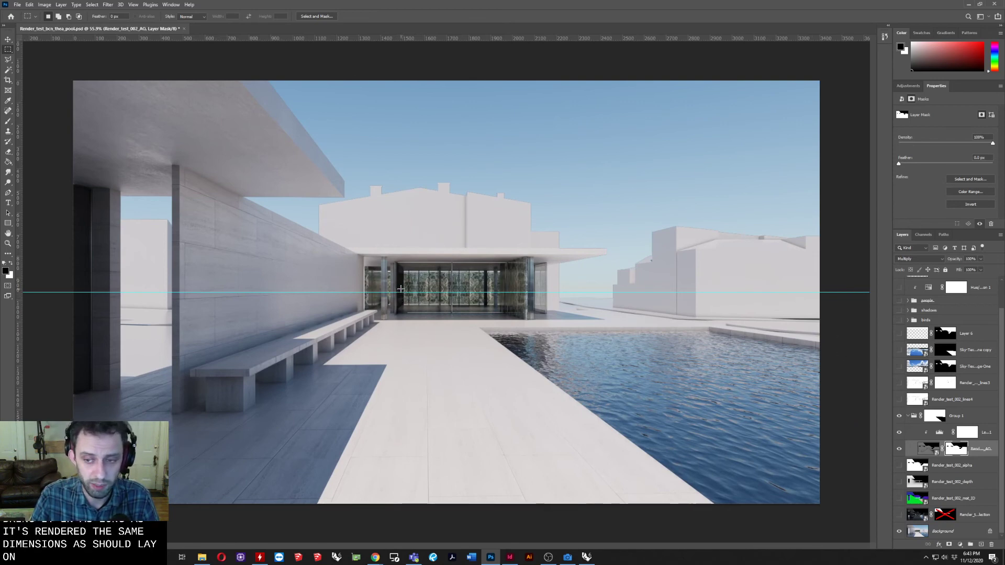
Toggle the visibility of Group 1 and of its clipped Levels adjustment to compare the AO layer's darkening of the image
{"action": "left_click", "coordinate": [928, 449]}
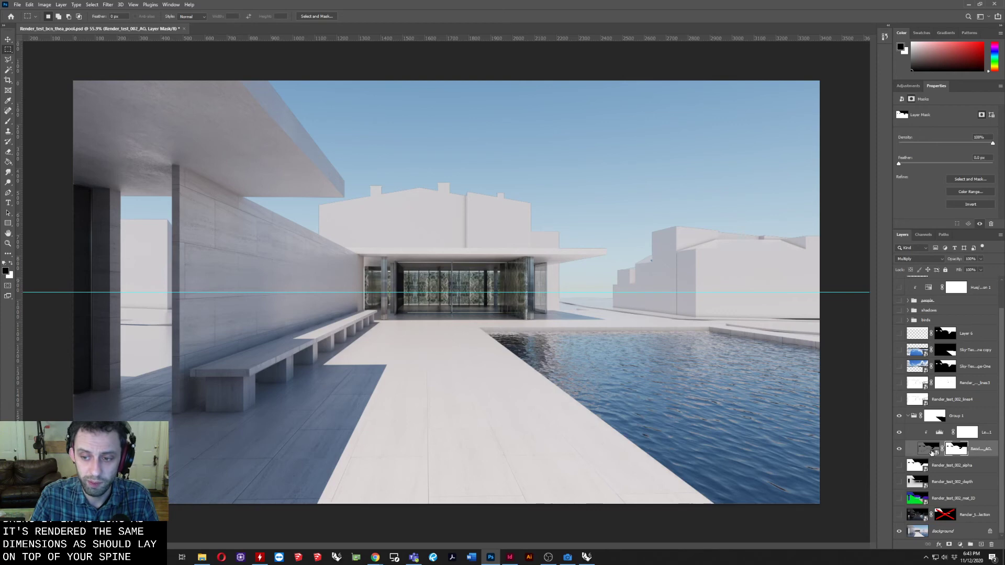
{"action": "left_click", "coordinate": [899, 415]}
{"action": "left_click", "coordinate": [898, 415]}
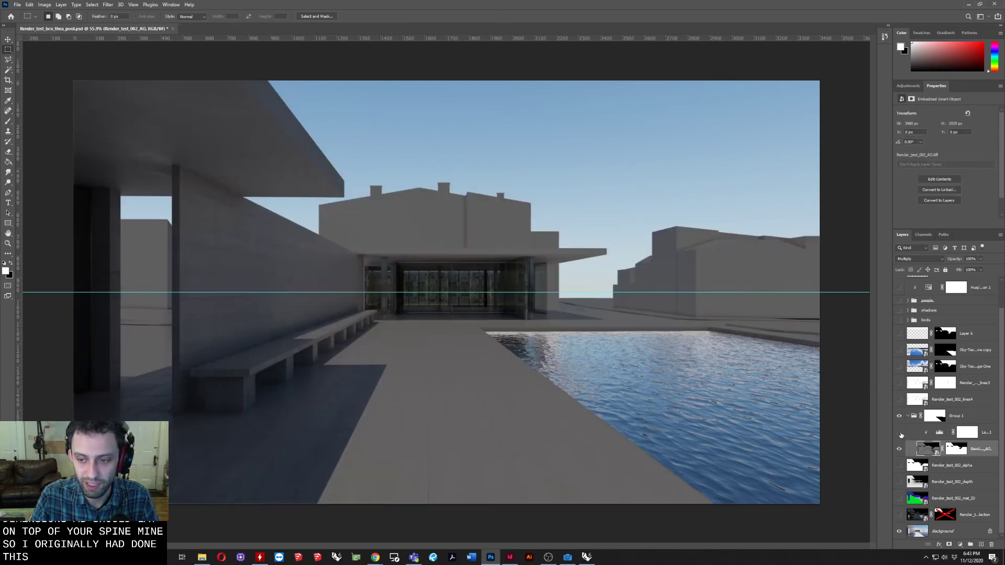
{"action": "left_click", "coordinate": [899, 432]}
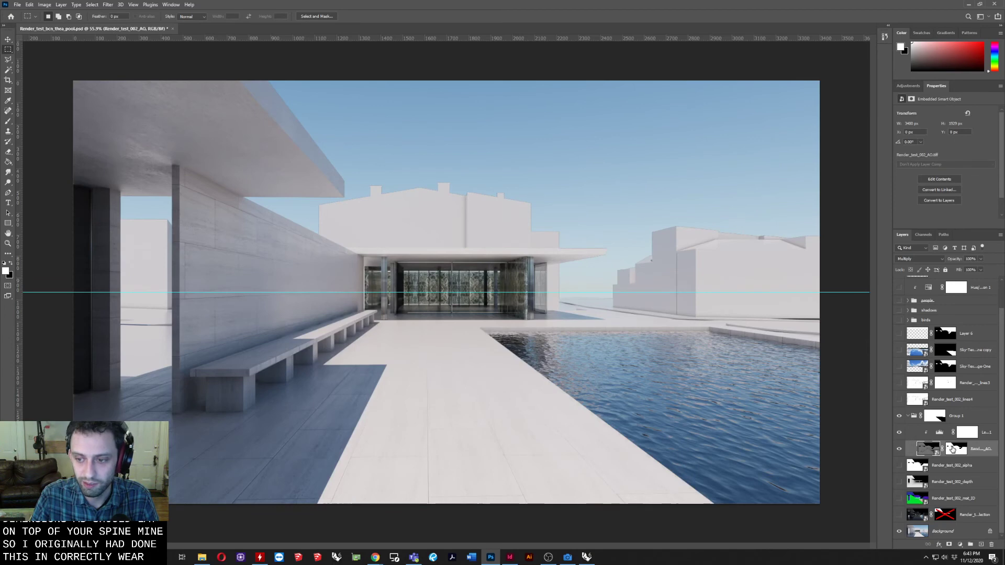
{"action": "left_click", "coordinate": [899, 432]}
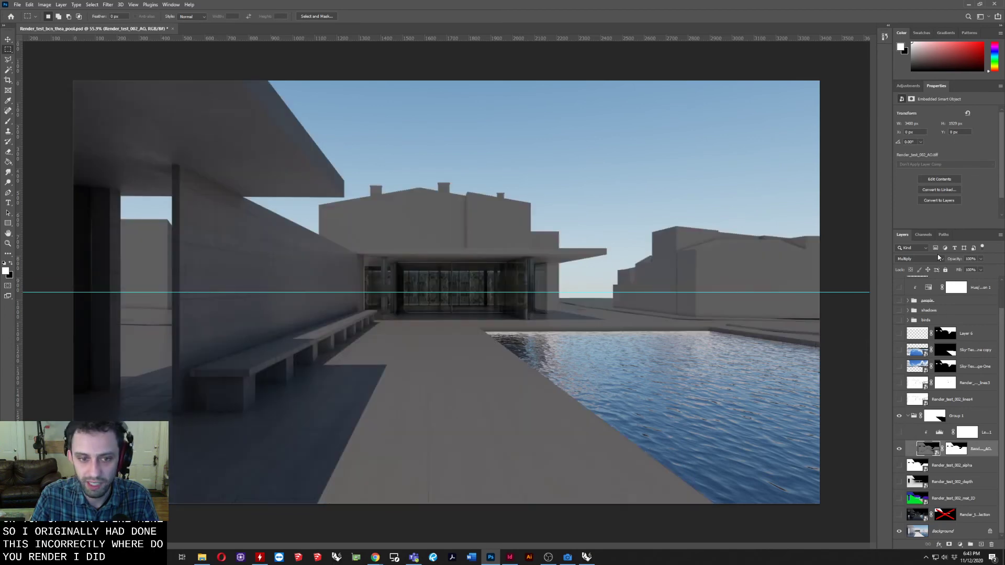
Set the AO layer's blend mode to Normal and disable Group 1's mask, viewing the pass without and with its Levels adjustment
{"action": "left_click", "coordinate": [936, 259]}
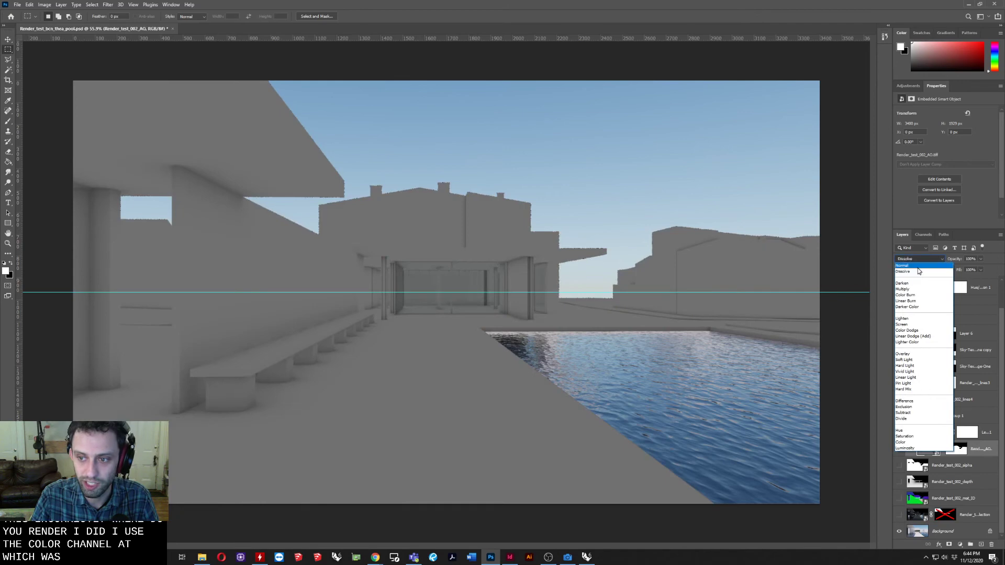
{"action": "left_click", "coordinate": [910, 266]}
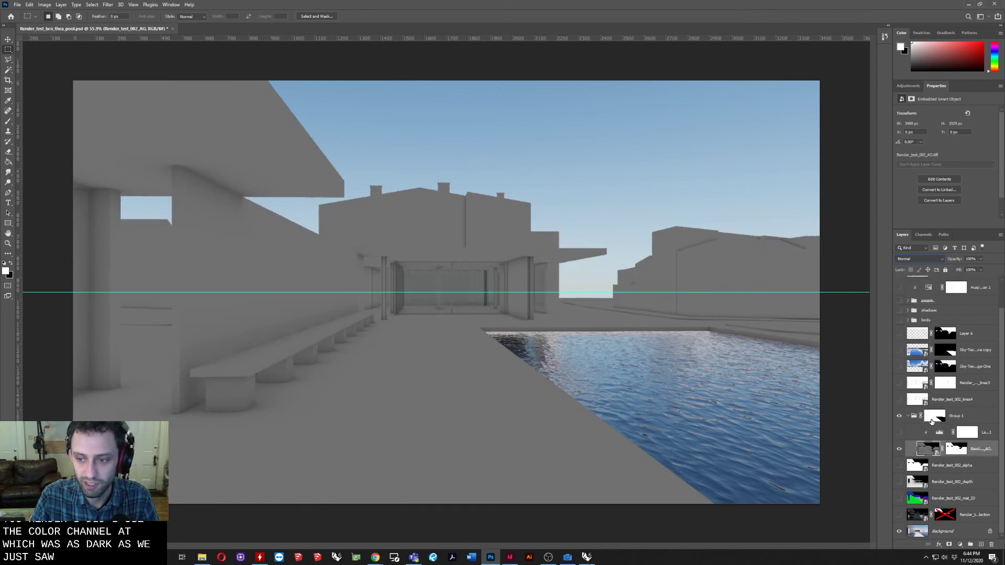
{"action": "left_click", "coordinate": [932, 417], "text": "shift"}
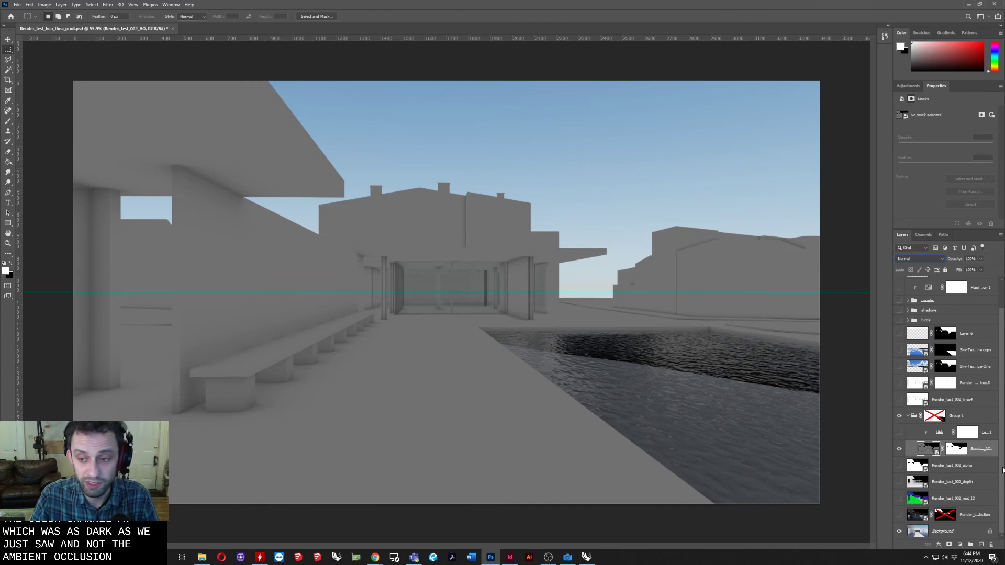
{"action": "left_click", "coordinate": [899, 432]}
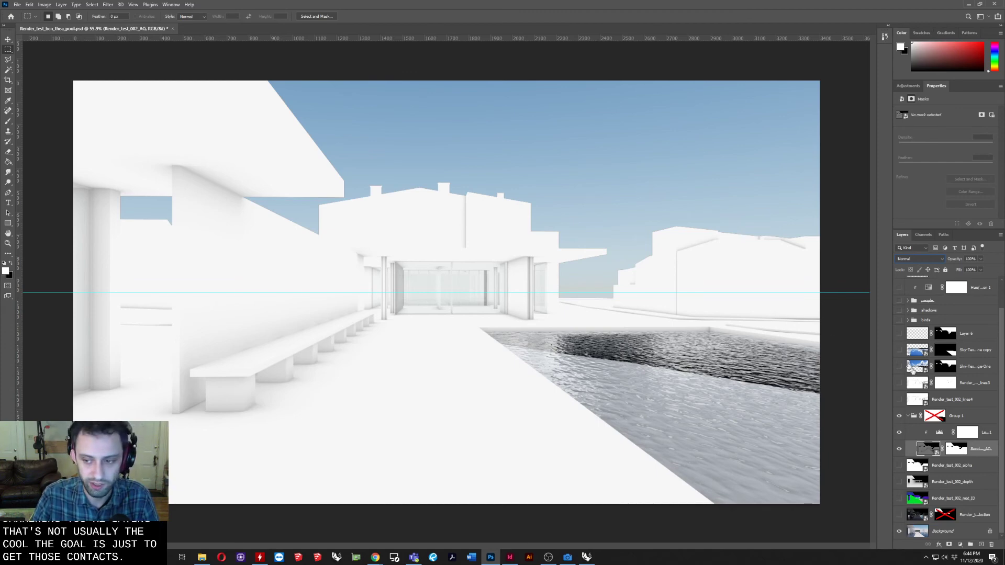
Set the white input level of the AO layer's Levels adjustment to 133, trying a higher value first
{"action": "left_click", "coordinate": [987, 433]}
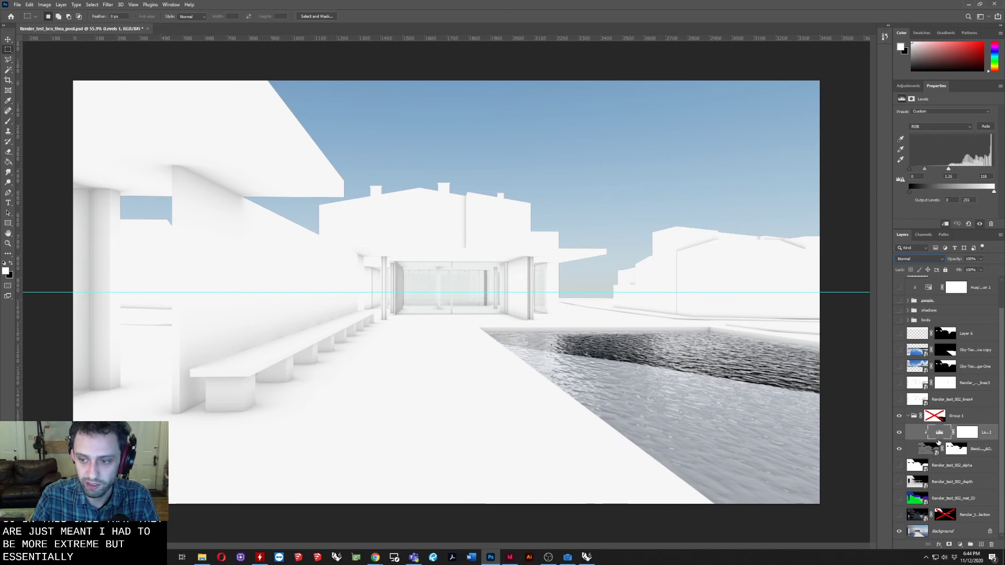
{"action": "left_click", "coordinate": [949, 170]}
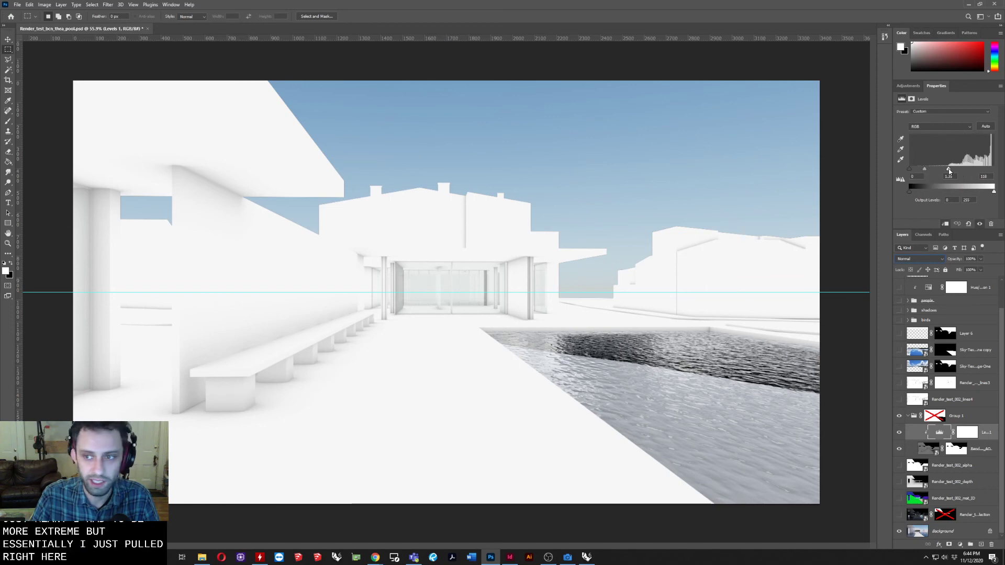
{"action": "mouse_move", "coordinate": [949, 170]}
{"action": "left_mouse_down"}
{"action": "mouse_move", "coordinate": [994, 169]}
{"action": "mouse_move", "coordinate": [961, 169]}
{"action": "left_mouse_up"}
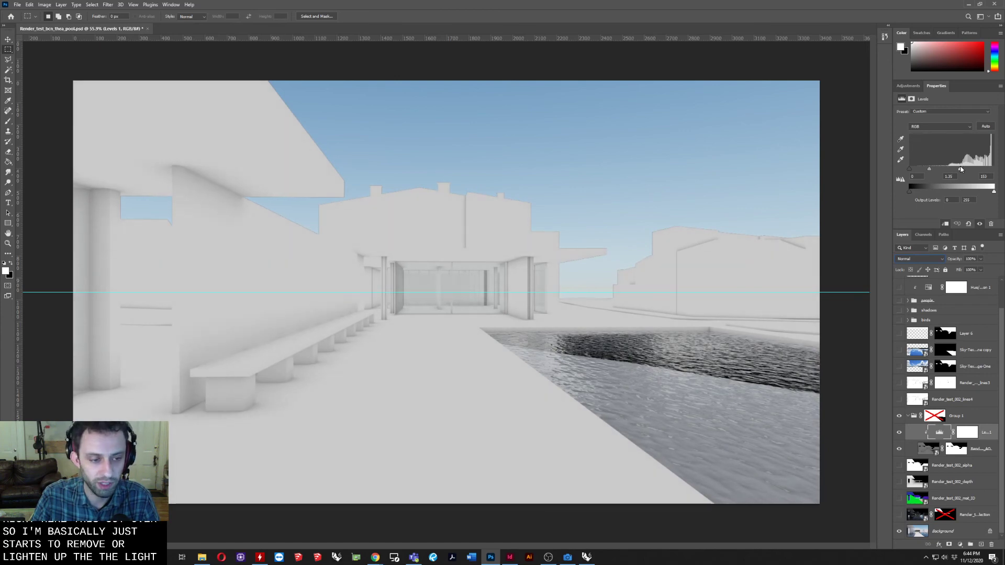
{"action": "left_click_drag", "start_coordinate": [961, 169], "coordinate": [953, 167]}
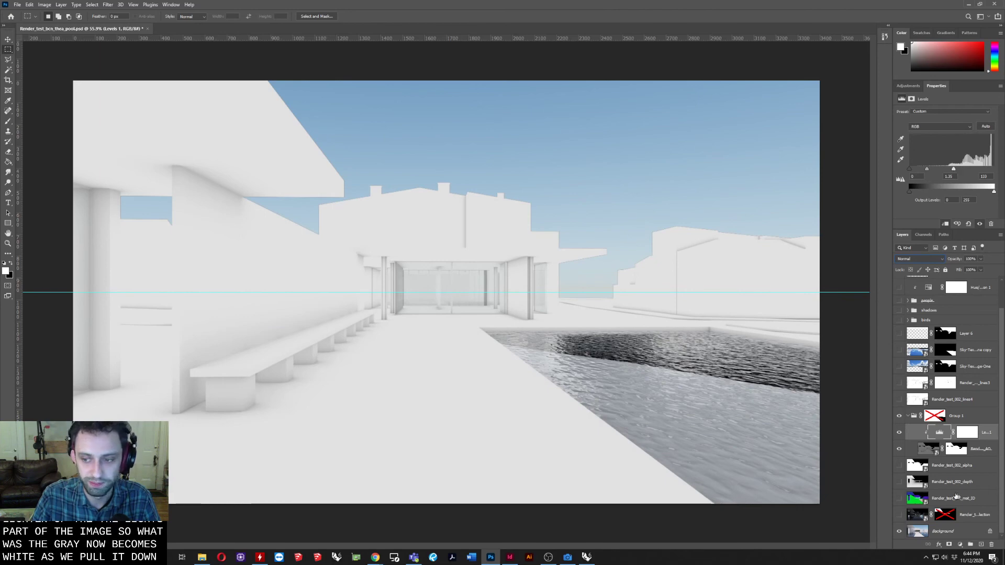
Set the blend mode to Multiply on the Levels adjustment and on the AO layer beneath it
{"action": "left_click", "coordinate": [920, 259]}
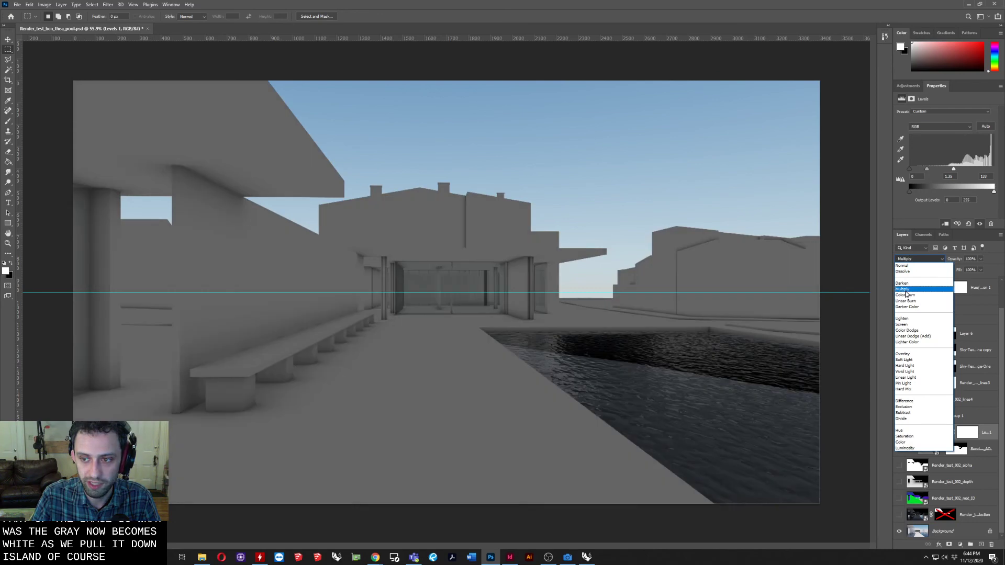
{"action": "left_click", "coordinate": [902, 288]}
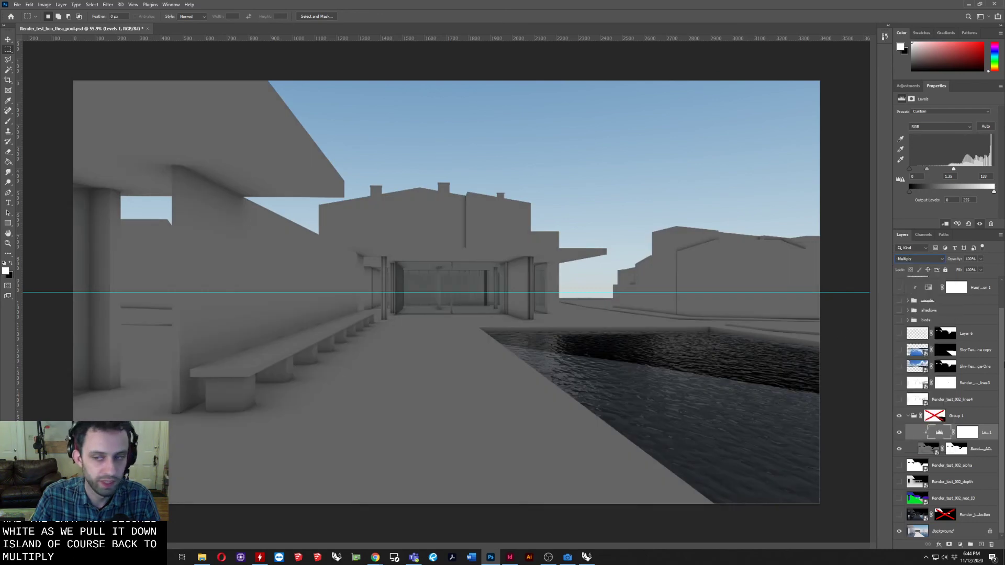
{"action": "left_click", "coordinate": [913, 449]}
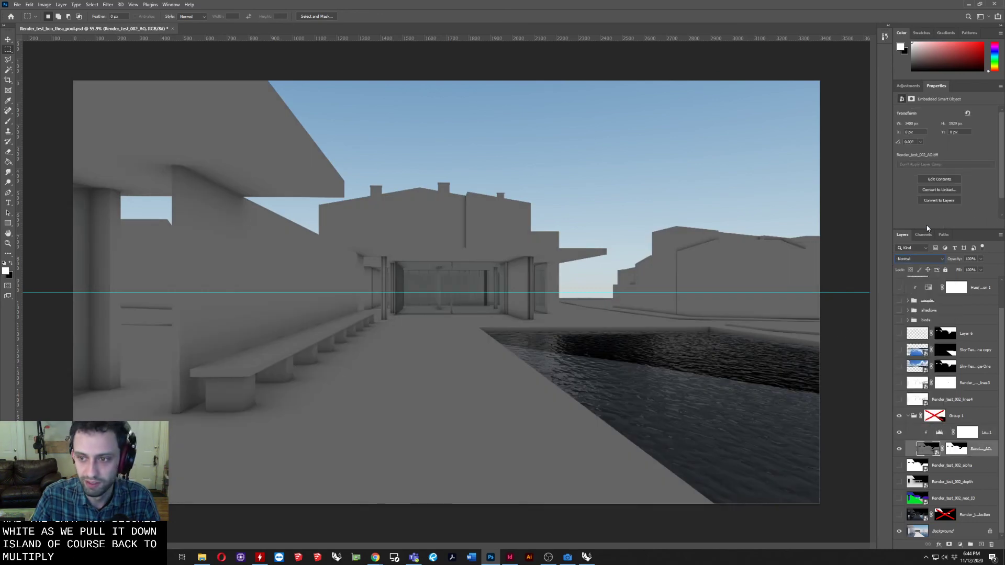
{"action": "left_click", "coordinate": [916, 258]}
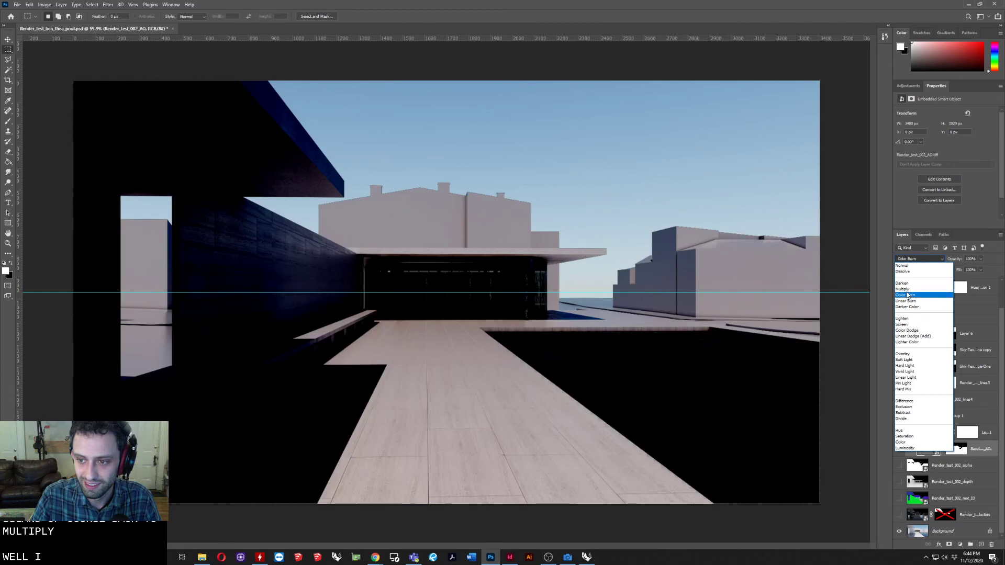
{"action": "left_click", "coordinate": [903, 289]}
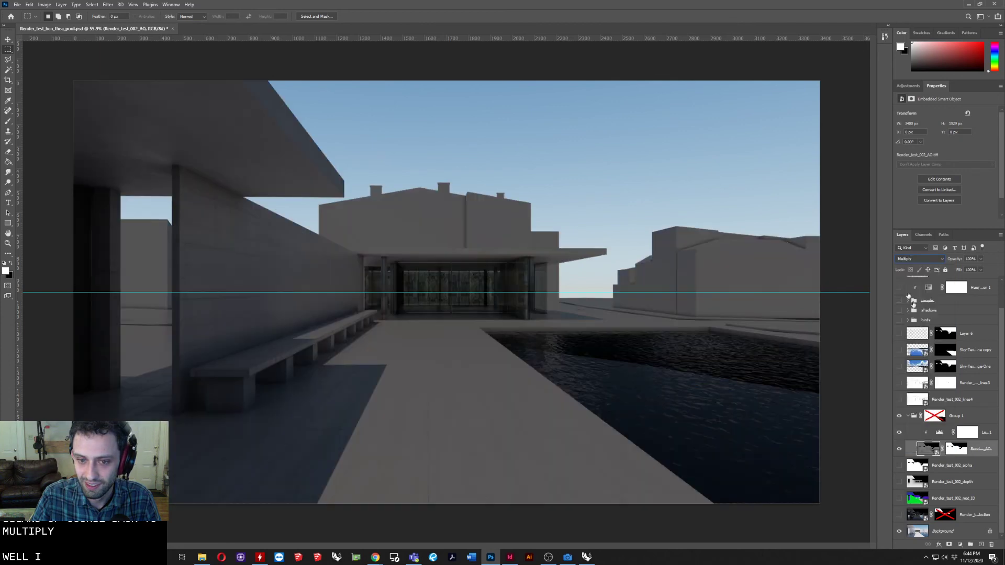
Return the Levels adjustment above the AO layer to the Normal blend mode
{"action": "left_click", "coordinate": [916, 433]}
{"action": "left_click", "coordinate": [918, 258]}
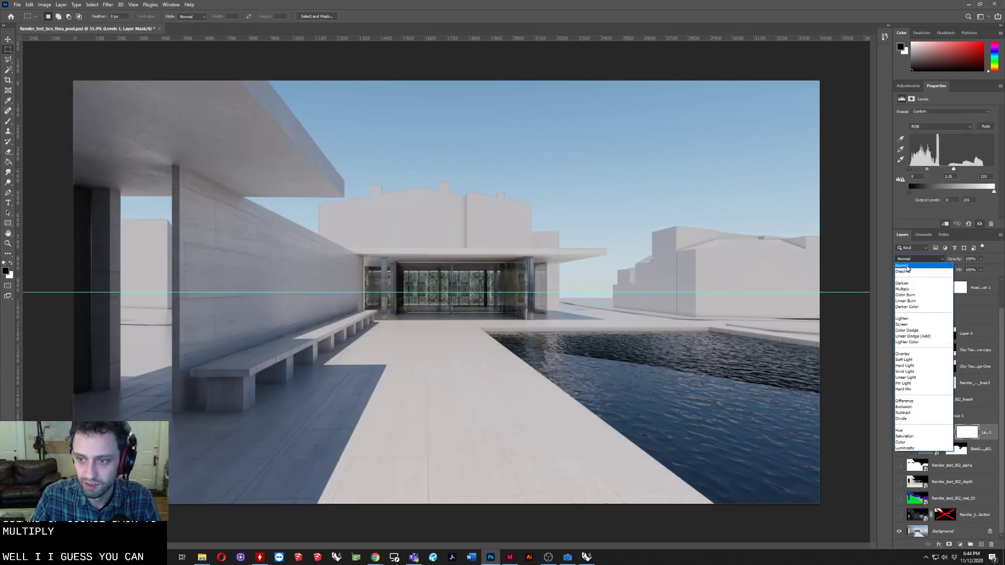
{"action": "left_click", "coordinate": [907, 266]}
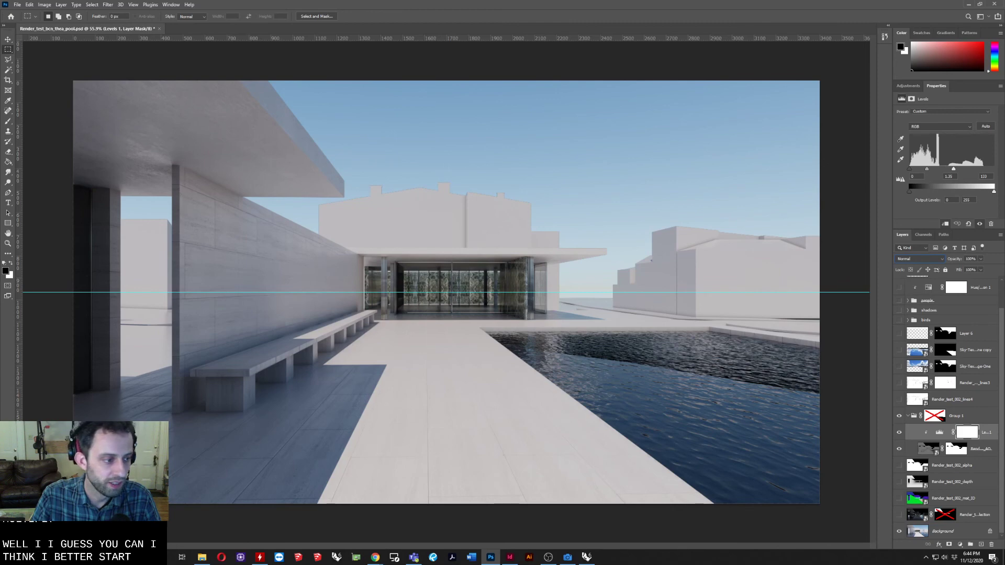